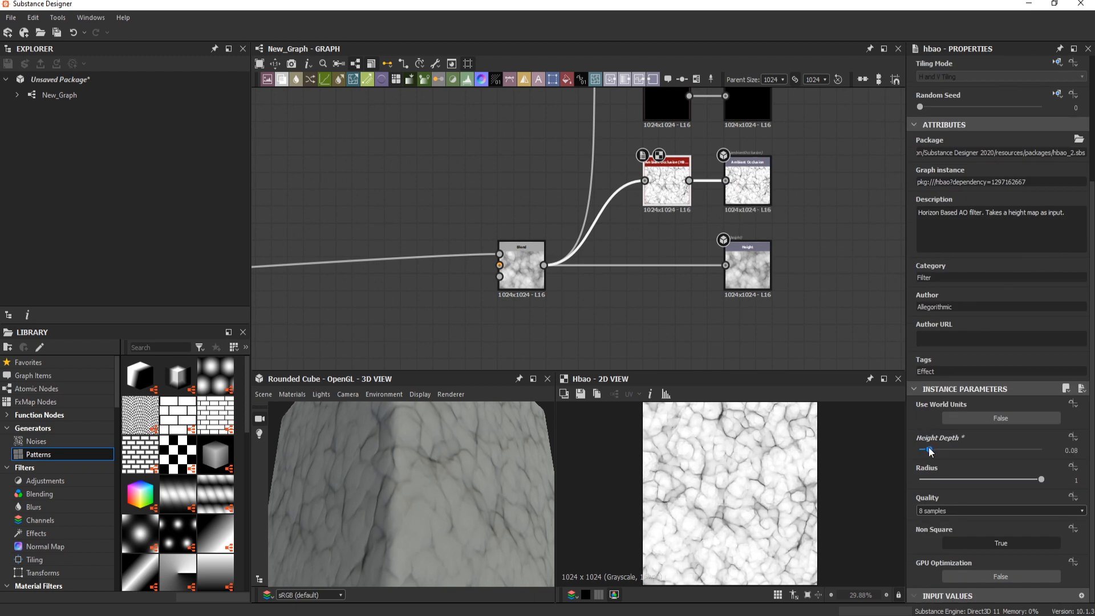
Step: Insert a Blend node after the last Slope Blur Grayscale and connect the lower Blur HQ Grayscale as its foreground
scroll(430, 203, down, 2)
middle_drag(296, 228, 628, 240)
scroll(403, 289, up, 4)
drag(403, 289, 367, 303)
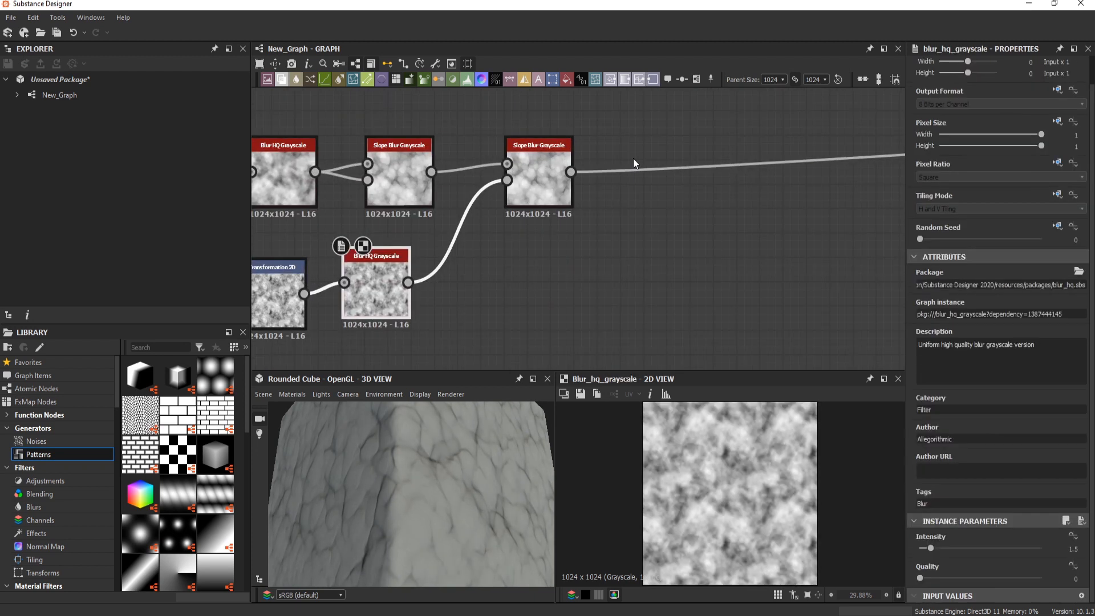
click(634, 169)
key(space)
click(786, 264)
scroll(523, 215, down, 4)
drag(568, 205, 613, 184)
scroll(592, 188, up, 3)
drag(592, 184, 374, 289)
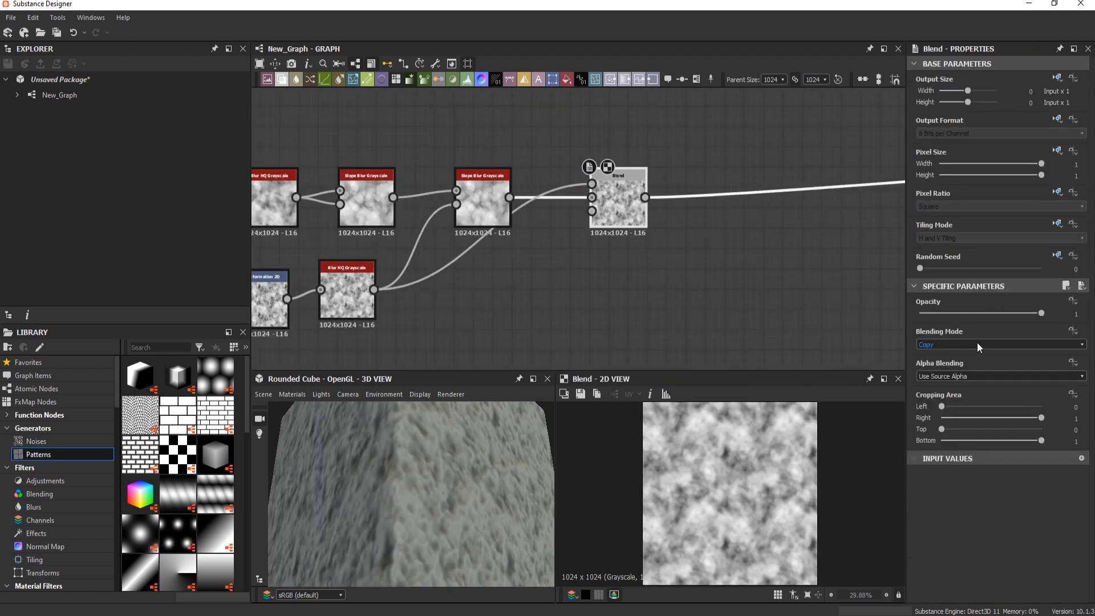
Step: Set the new Blend node's blending mode to Multiply with an opacity of 0.24
scroll(977, 342, down, 3)
drag(943, 313, 949, 313)
drag(514, 473, 376, 474)
Step: Rearrange the Clouds, Transformation 2D and blur nodes to tidy the start of the graph
scroll(400, 475, down, 3)
middle_drag(408, 264, 808, 224)
drag(529, 119, 600, 265)
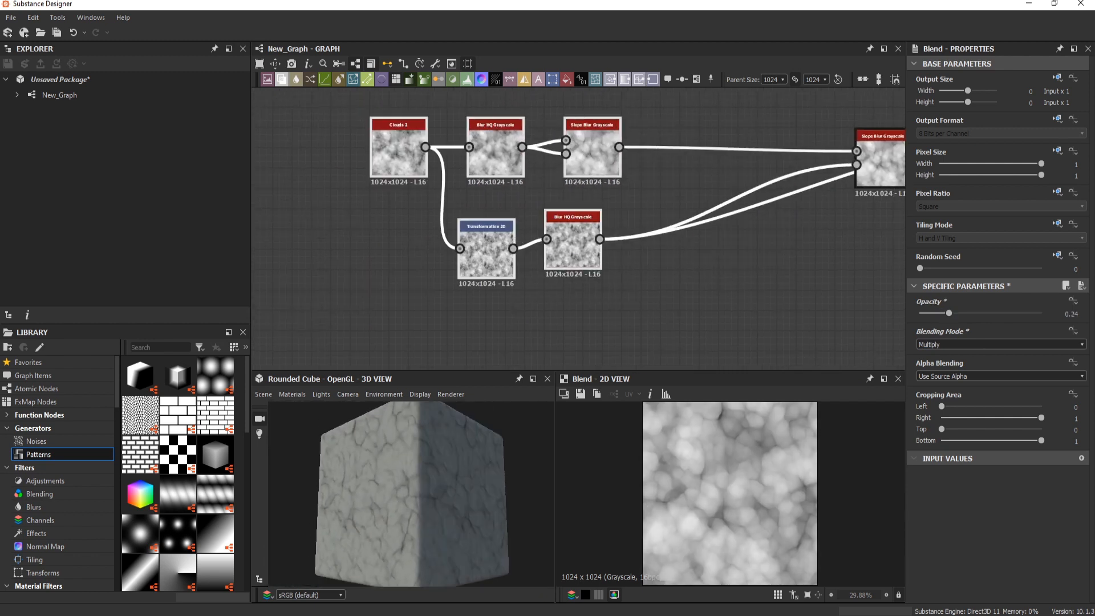
scroll(529, 180, down, 4)
scroll(513, 163, up, 2)
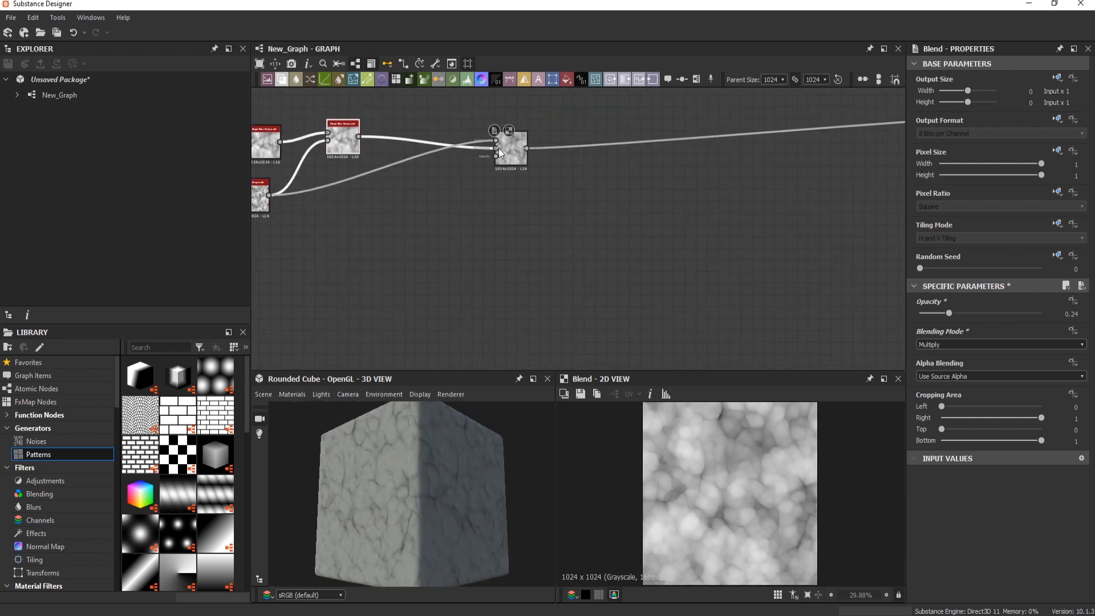
Step: Add a Tile Sampler node below the existing chain and set its pattern to Bell
middle_drag(499, 149, 572, 117)
key(space)
text(tile)
click(491, 357)
scroll(971, 399, down, 3)
click(971, 542)
click(952, 588)
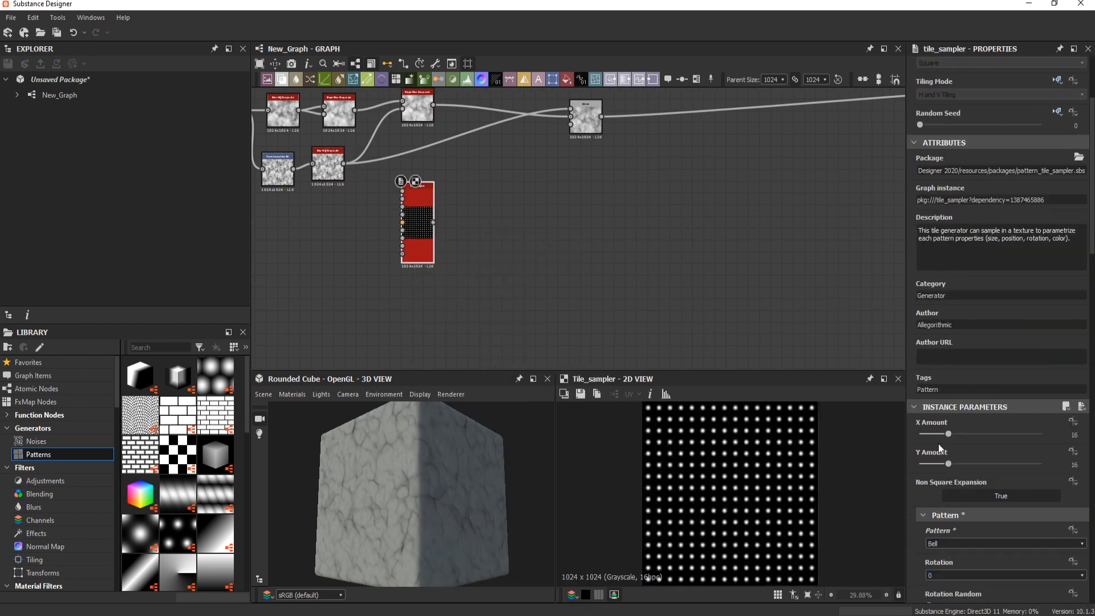
Step: Lower the Tile Sampler's X and Y amounts and set its scale to 4.09 and scale random to 0.38
click(931, 434)
click(933, 464)
scroll(942, 490, down, 5)
click(975, 472)
click(971, 501)
scroll(958, 497, down, 2)
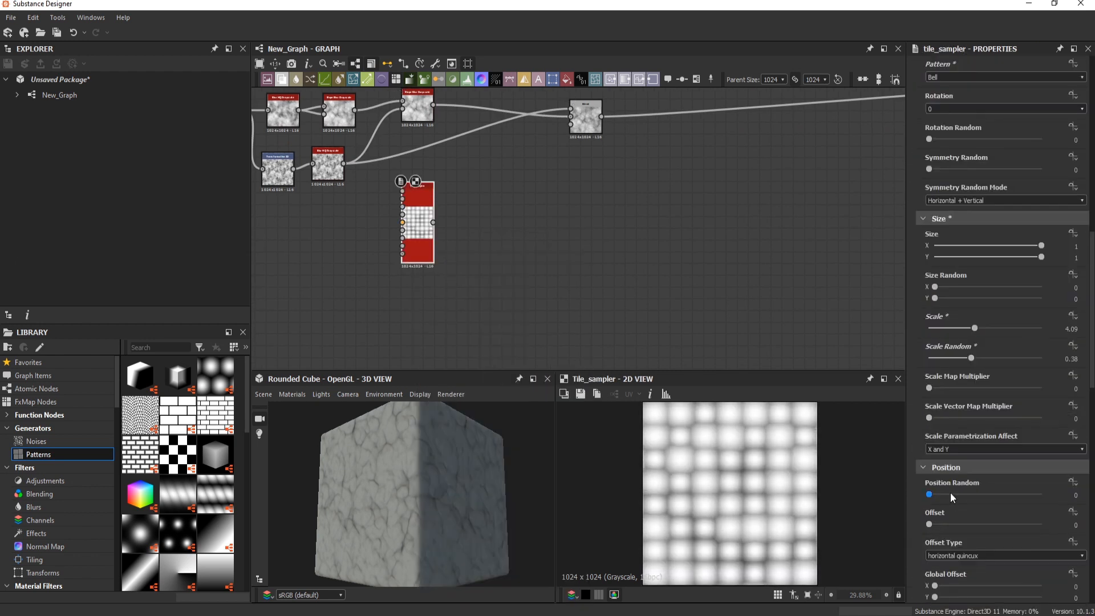
Step: Raise the Tile Sampler's position random strongly and set its color random to 0.6
click(1016, 495)
scroll(964, 487, down, 8)
click(996, 467)
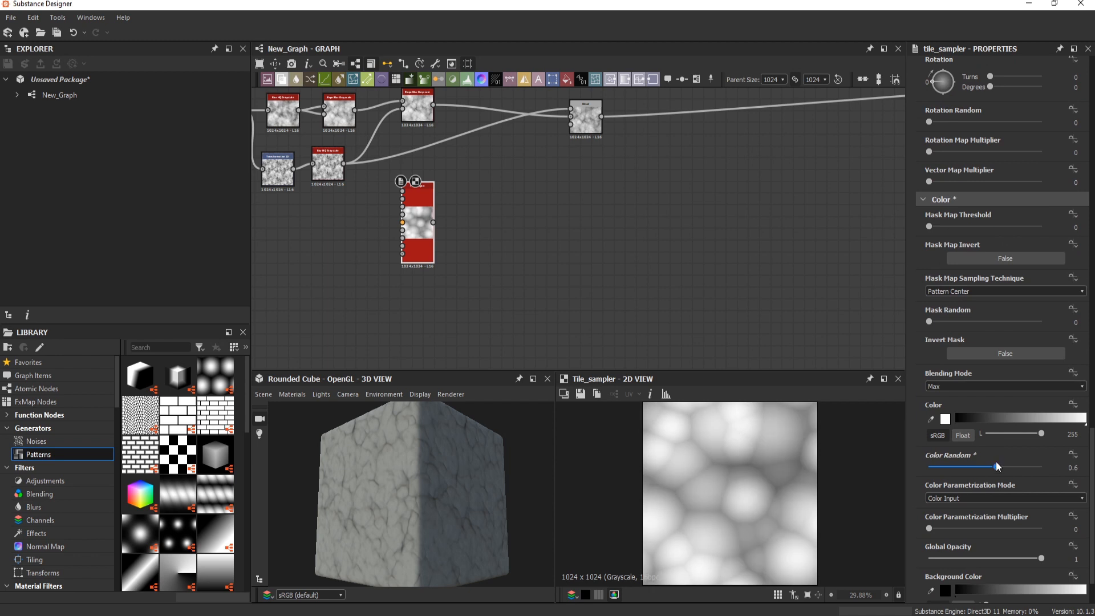
Step: Add a Slope Blur Grayscale after the Tile Sampler, driven by a Perlin Noise, with 32 samples and intensity 4.49
middle_drag(479, 196, 718, 168)
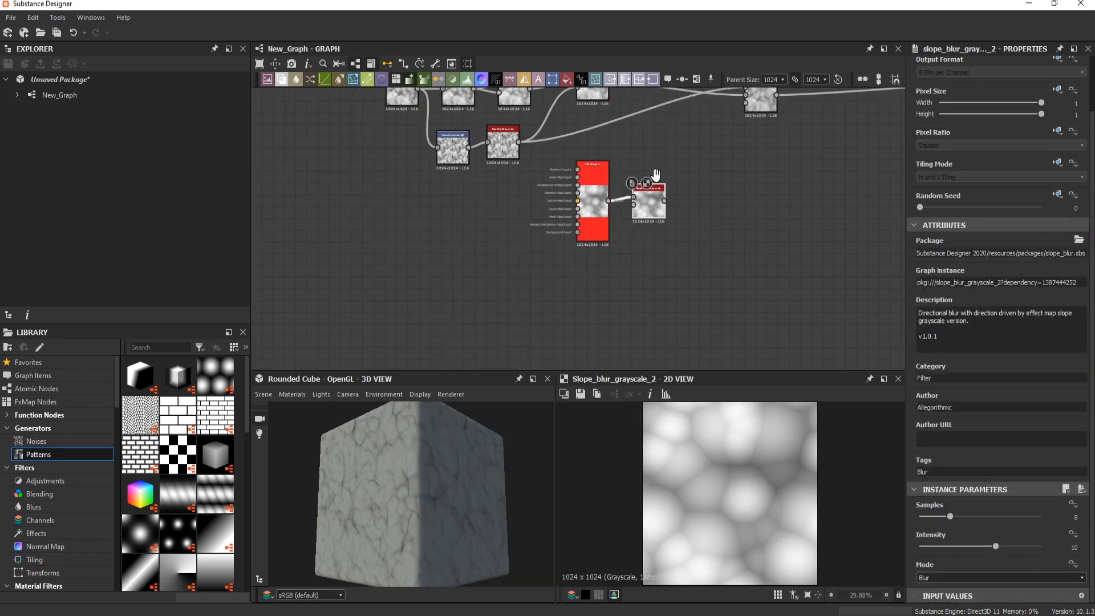
drag(716, 190, 492, 214)
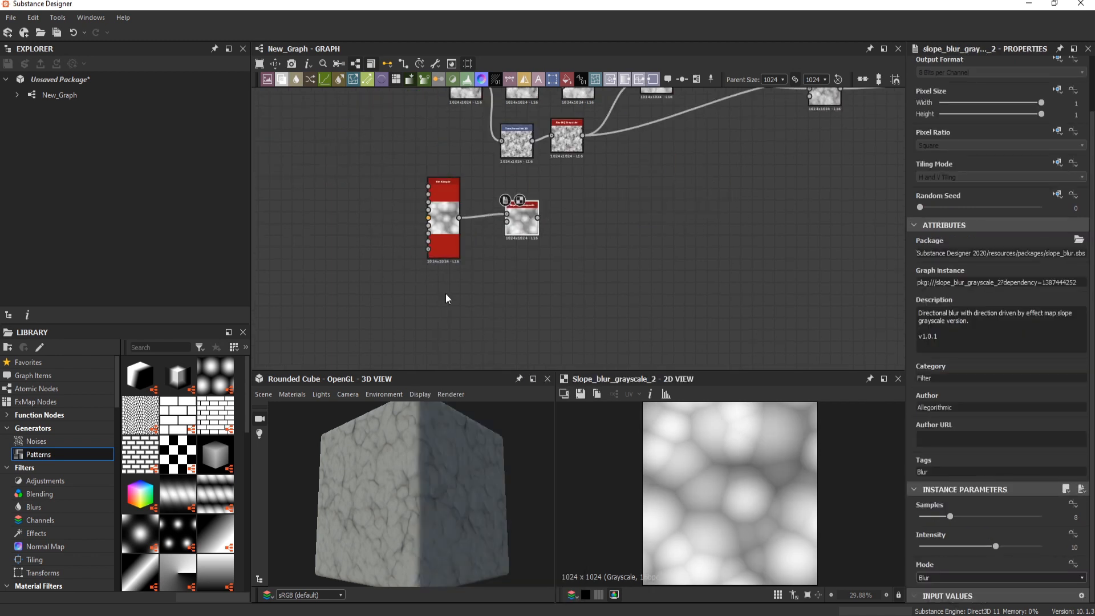
scroll(447, 294, up, 2)
key(space)
text(per)
key(Return)
drag(936, 519, 930, 519)
drag(465, 285, 534, 190)
Step: Add a second Blend node after the Multiply Blend and connect the Tile Sampler's Slope Blur Grayscale as its foreground
double_click(556, 189)
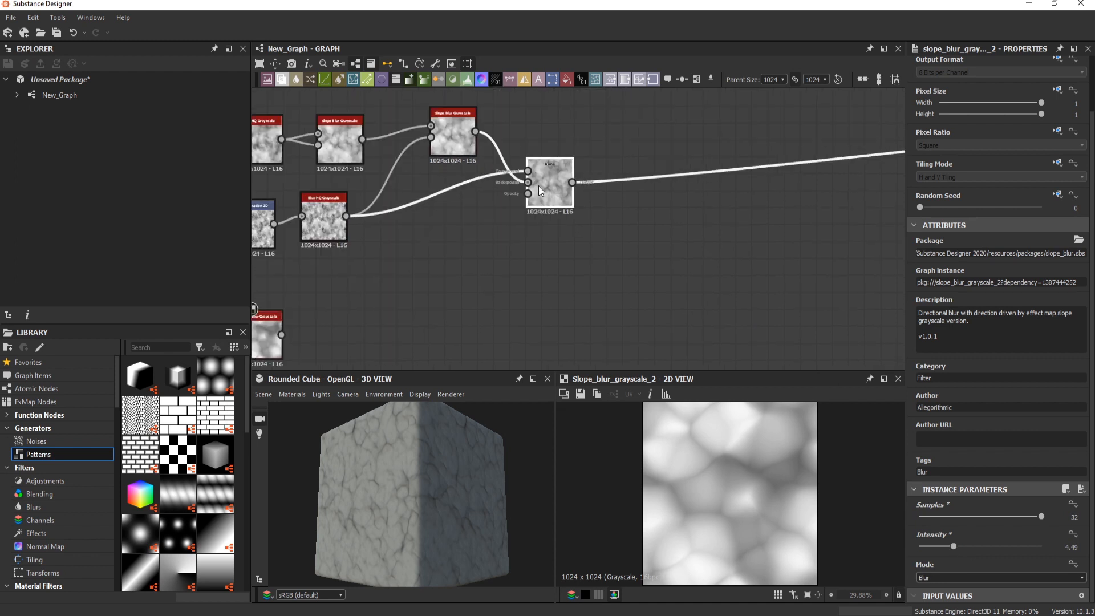
drag(654, 171, 426, 285)
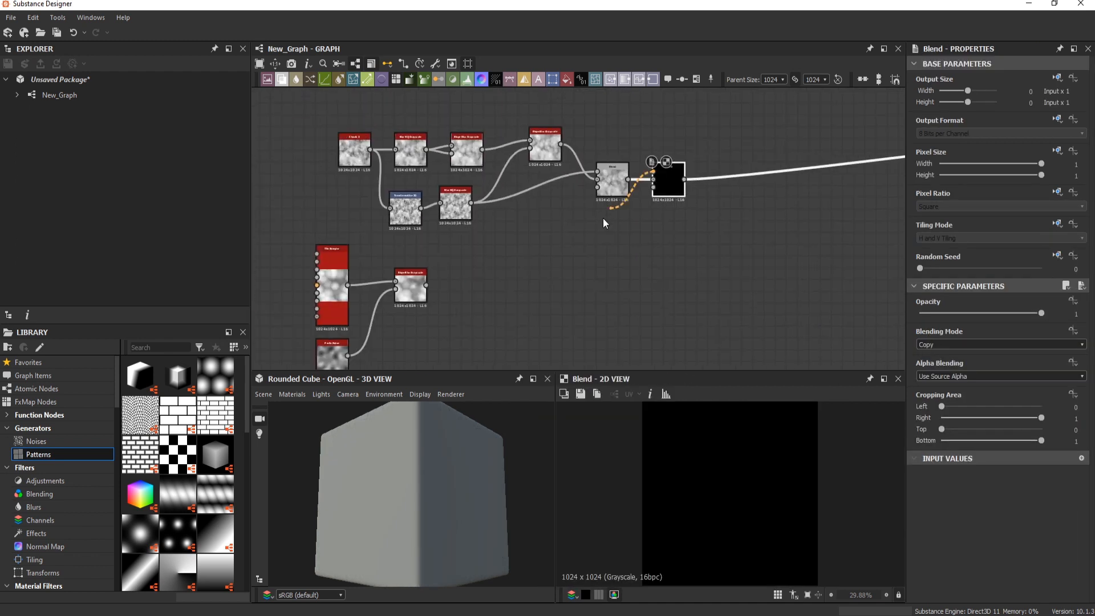
scroll(507, 258, up, 3)
Step: Insert a Levels node between the Tile Sampler's Slope Blur Grayscale and the second Blend
click(461, 275)
key(space)
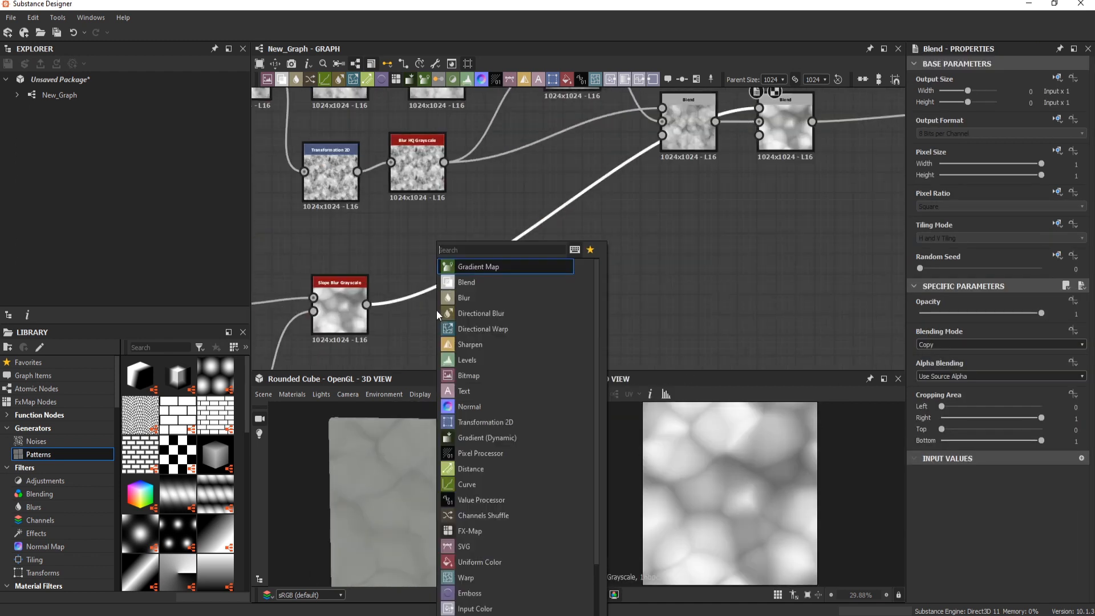
text(l)
click(490, 266)
middle_drag(550, 305, 550, 248)
drag(551, 248, 552, 269)
Step: Set the second Blend node's blending mode to Subtract
double_click(754, 99)
click(958, 344)
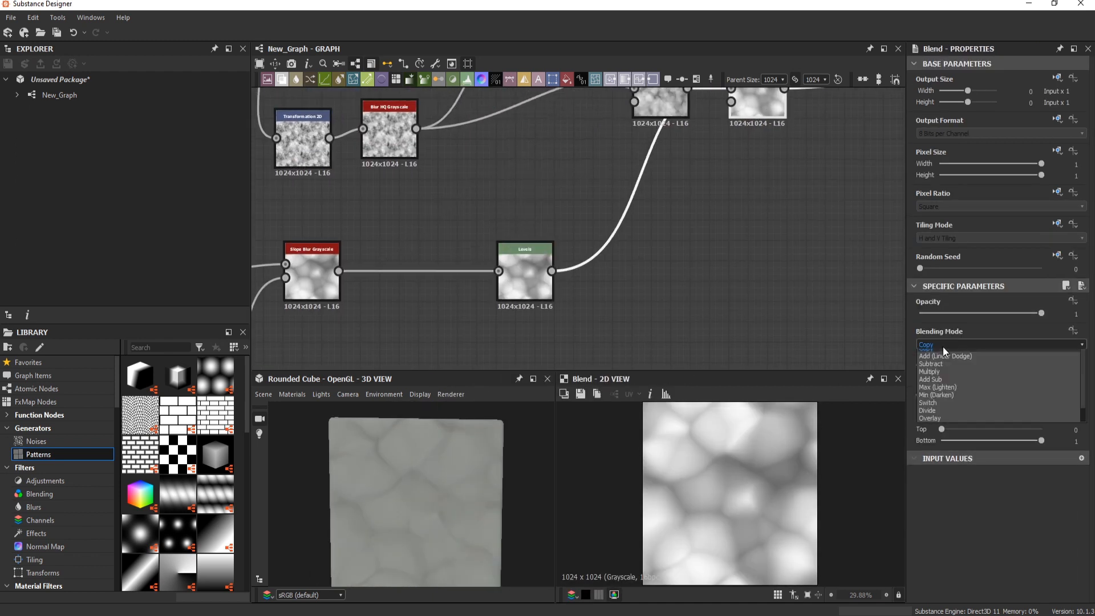
click(941, 365)
Step: Adjust the Levels node's black point and midtones, and lower its output white to about half
scroll(562, 305, up, 3)
click(515, 267)
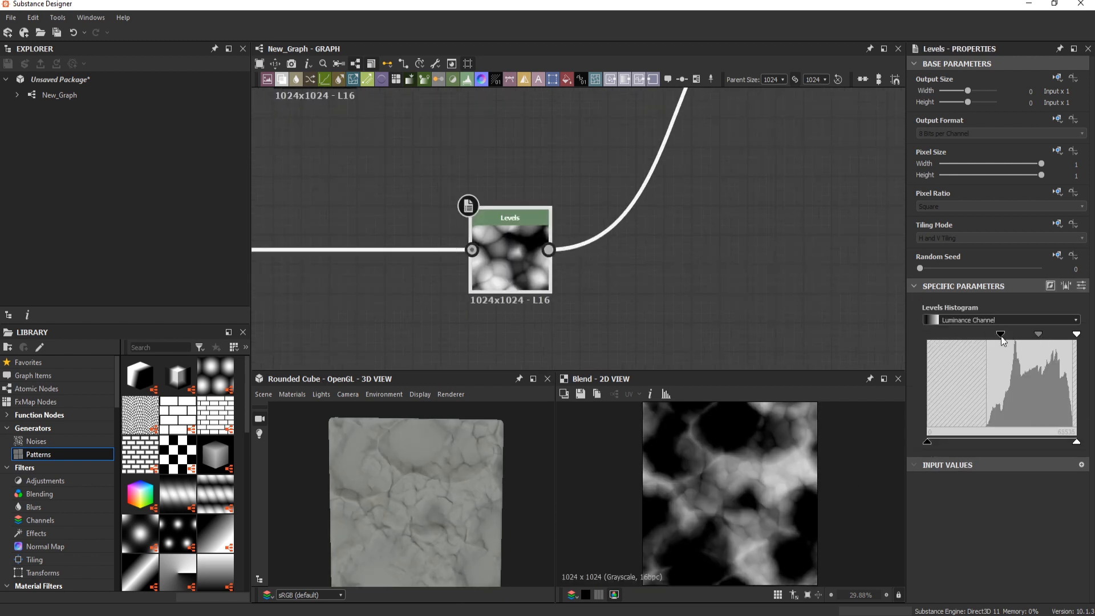
drag(1001, 335, 945, 336)
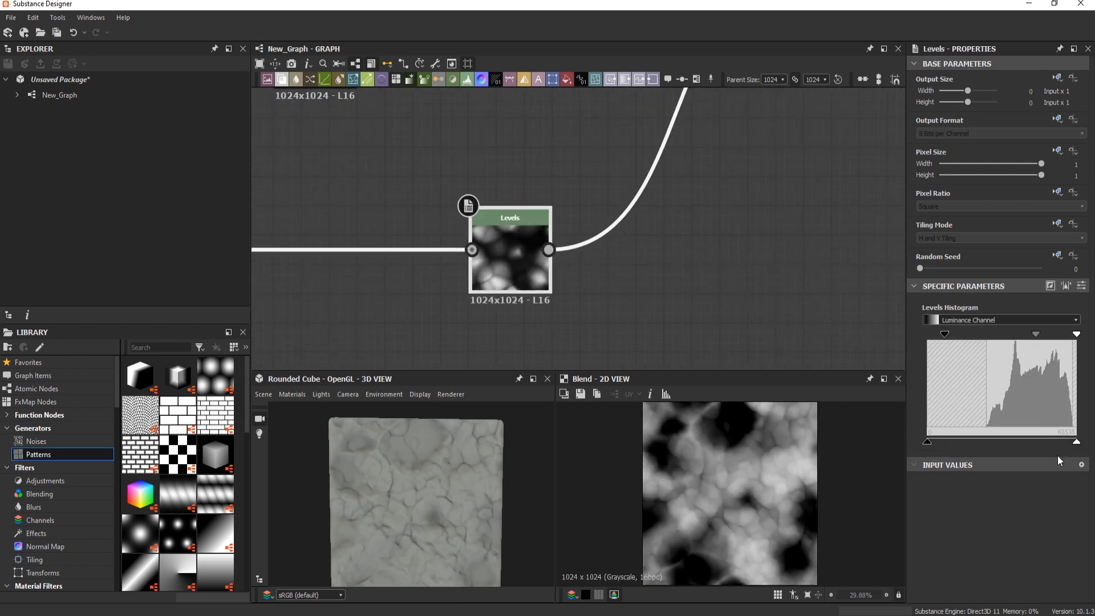
drag(1077, 442, 999, 443)
drag(1036, 334, 1015, 334)
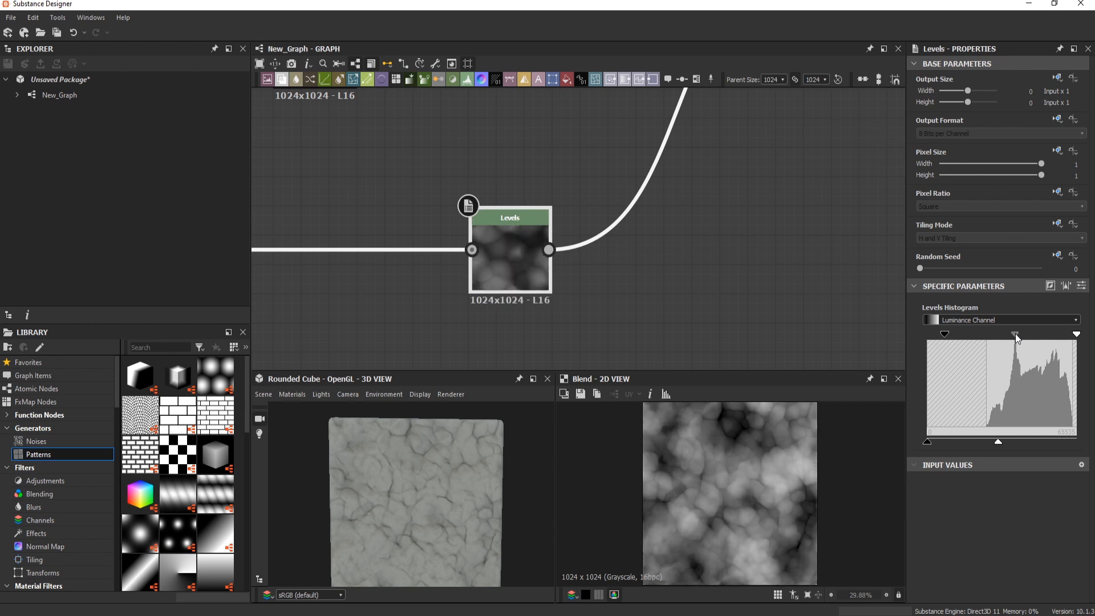
scroll(746, 513, up, 5)
scroll(468, 461, up, 3)
scroll(468, 461, up, 2)
middle_drag(470, 458, 401, 460)
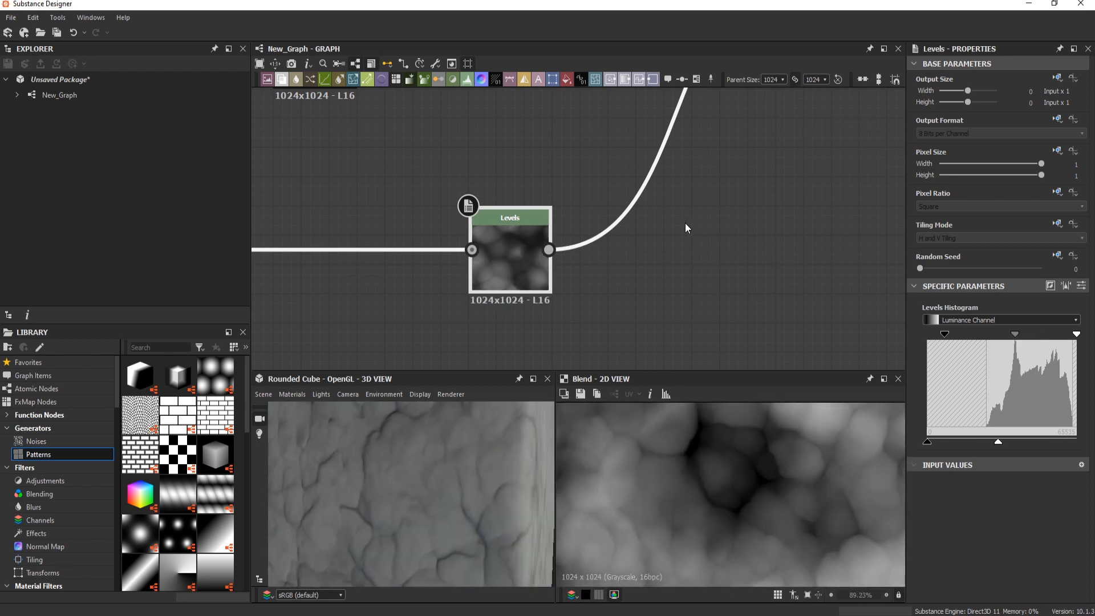
Step: Add a Slope Blur Grayscale node and feed both of its inputs from the lower Blur HQ Grayscale
middle_drag(779, 224, 549, 274)
scroll(549, 274, down, 4)
scroll(329, 160, up, 3)
middle_drag(329, 160, 574, 154)
double_click(571, 181)
middle_drag(694, 353, 579, 323)
scroll(579, 322, down, 2)
scroll(626, 239, up, 2)
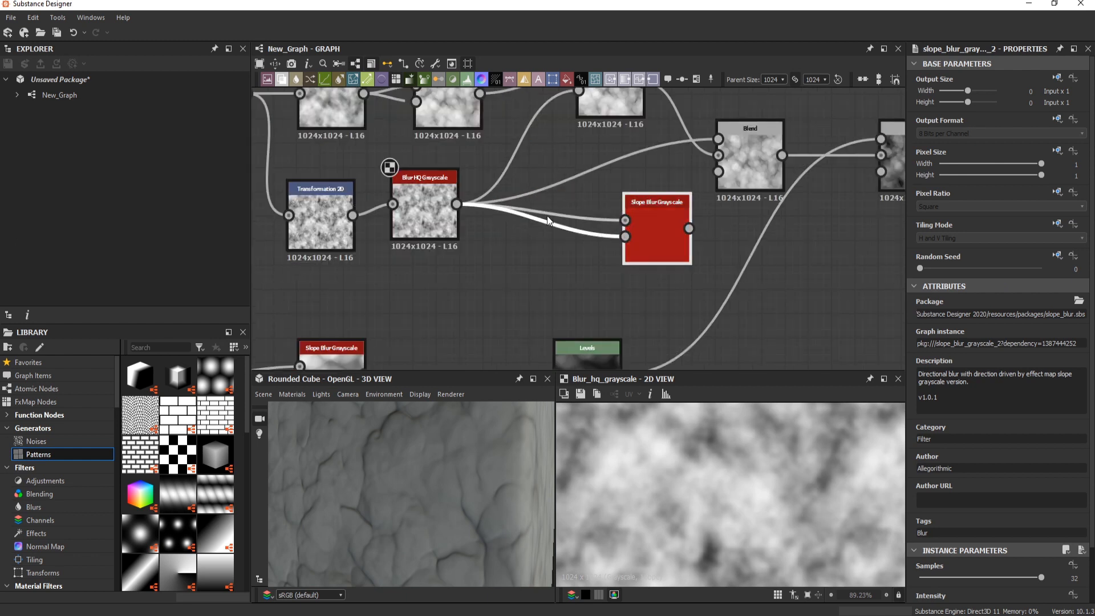
drag(647, 228, 556, 253)
double_click(557, 253)
scroll(838, 519, down, 3)
middle_drag(884, 156, 630, 143)
drag(667, 143, 773, 143)
middle_drag(791, 144, 714, 147)
key(ctrl+z)
Step: Insert a third Blend after the Subtract Blend, connect the new Slope Blur Grayscale as foreground, and set it to Max (Lighten)
click(662, 142)
key(space)
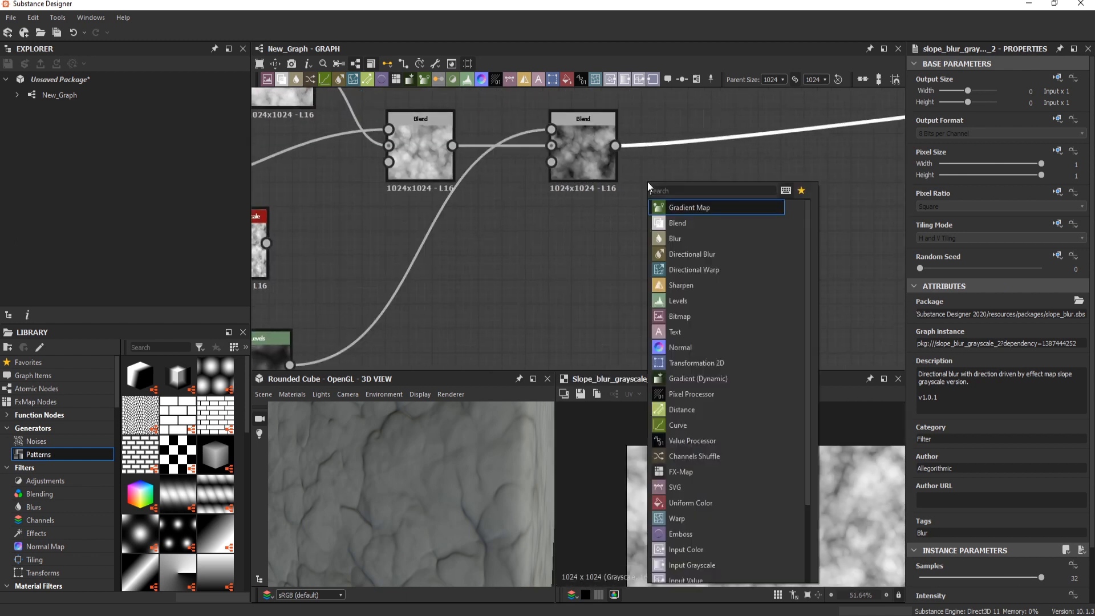
key(Down)
key(Return)
scroll(645, 184, down, 4)
drag(832, 152, 658, 172)
scroll(650, 179, up, 2)
drag(364, 233, 643, 154)
click(945, 344)
click(969, 399)
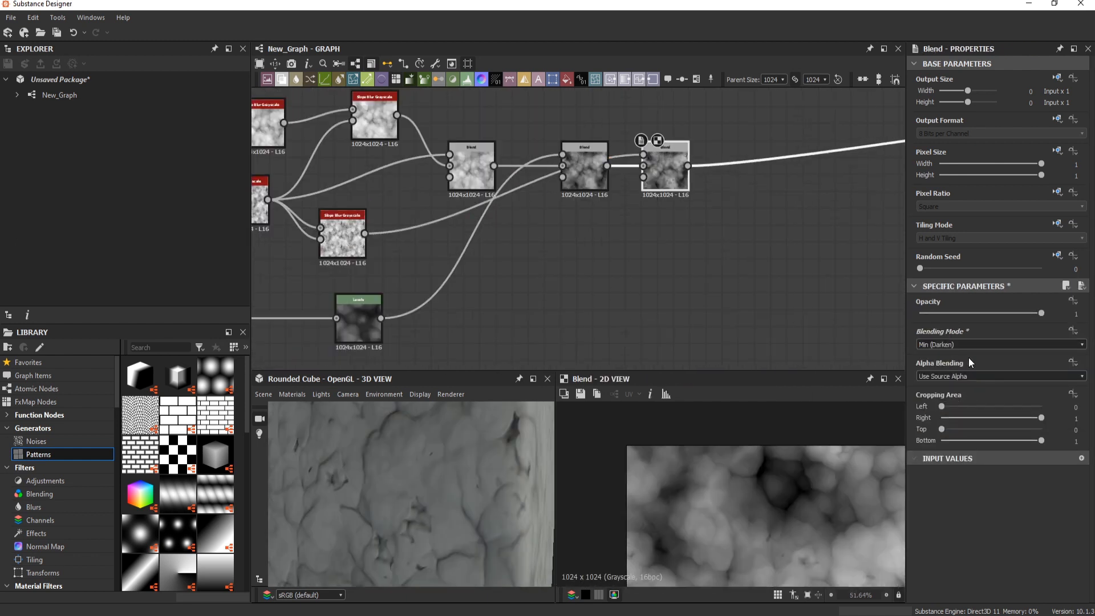
scroll(942, 345, up, 1)
Step: Insert a Levels node between the Slope Blur Grayscale and the third Blend, and lower its output white to about half
click(381, 232)
key(space)
click(452, 272)
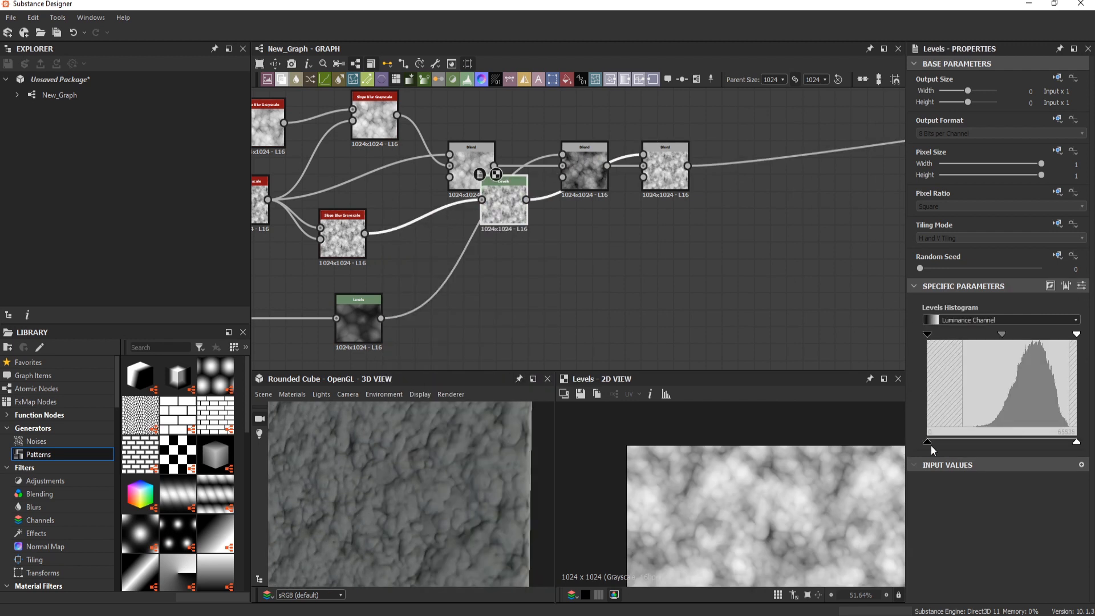
mouse_move(929, 442)
mouse_down()
mouse_move(1008, 435)
mouse_move(928, 442)
mouse_up()
drag(1077, 443, 1004, 450)
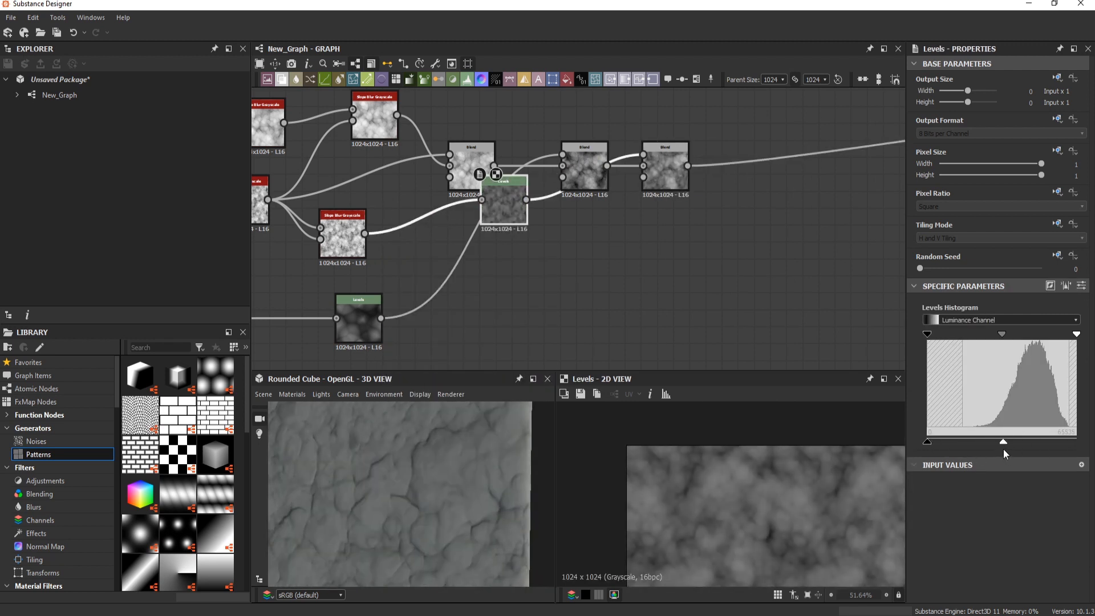
Step: Insert a Blend node between the Slope Blur Grayscale and the new Levels node
scroll(543, 241, up, 2)
key(space)
text(bl)
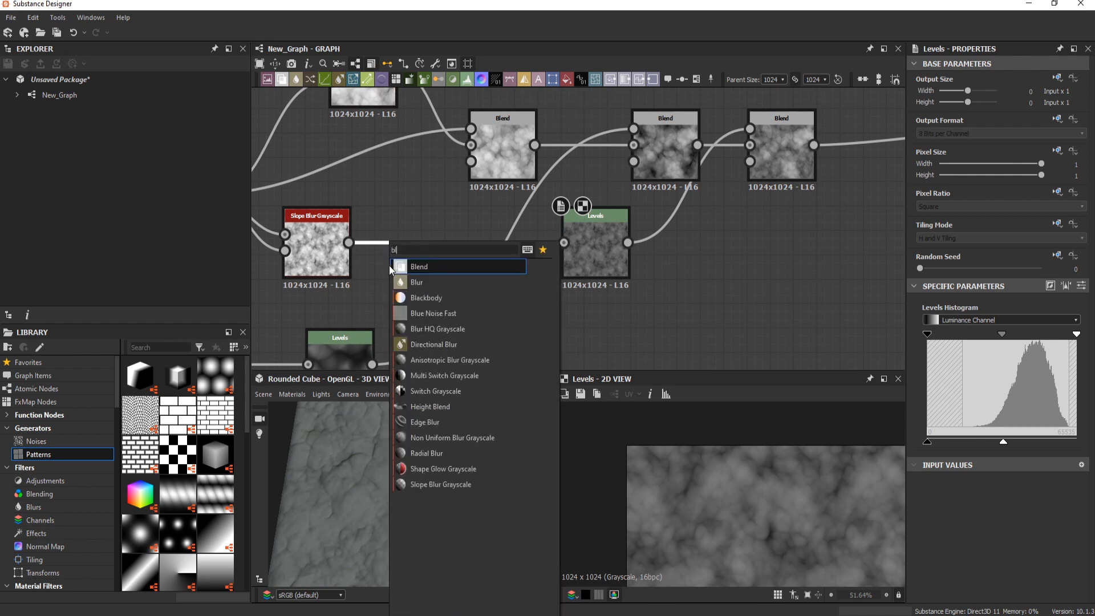
key(Return)
Step: Add a BnW Spots 2 noise and connect it as the foreground of the Blend before the Levels node
scroll(389, 265, down, 3)
middle_drag(389, 265, 651, 57)
key(space)
text(spo)
click(433, 281)
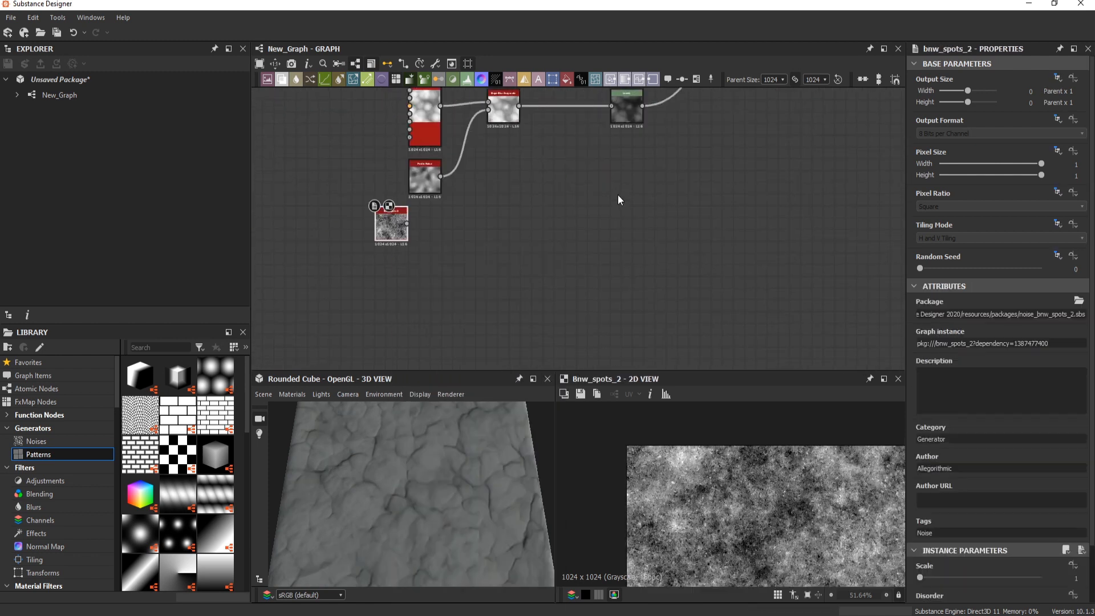
scroll(618, 197, down, 2)
middle_drag(501, 150, 390, 281)
scroll(548, 214, up, 2)
middle_drag(547, 214, 649, 191)
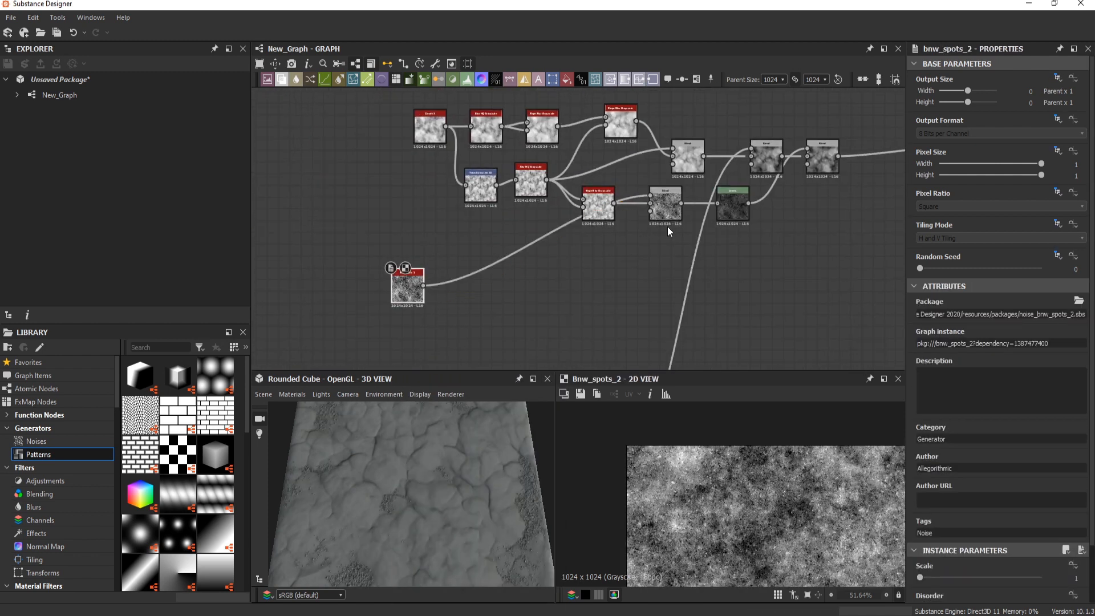
Step: Set the BnW Spots 2 Blend to Multiply with an opacity of 0.14
scroll(668, 229, up, 3)
click(666, 212)
click(1001, 345)
click(940, 377)
click(934, 313)
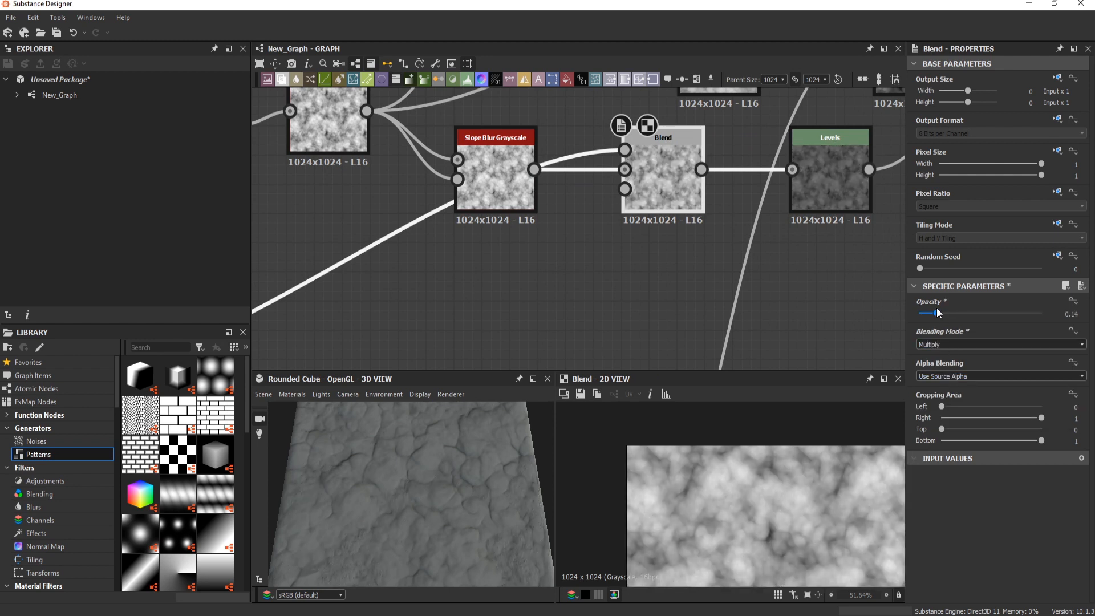
Step: Space out the nodes and insert an Invert Grayscale between the Slope Blur Grayscale and the BnW Spots 2 Blend
double_click(495, 187)
scroll(492, 184, up, 3)
drag(494, 187, 418, 131)
scroll(418, 131, down, 3)
middle_drag(571, 141, 505, 211)
drag(587, 210, 629, 182)
drag(376, 177, 362, 192)
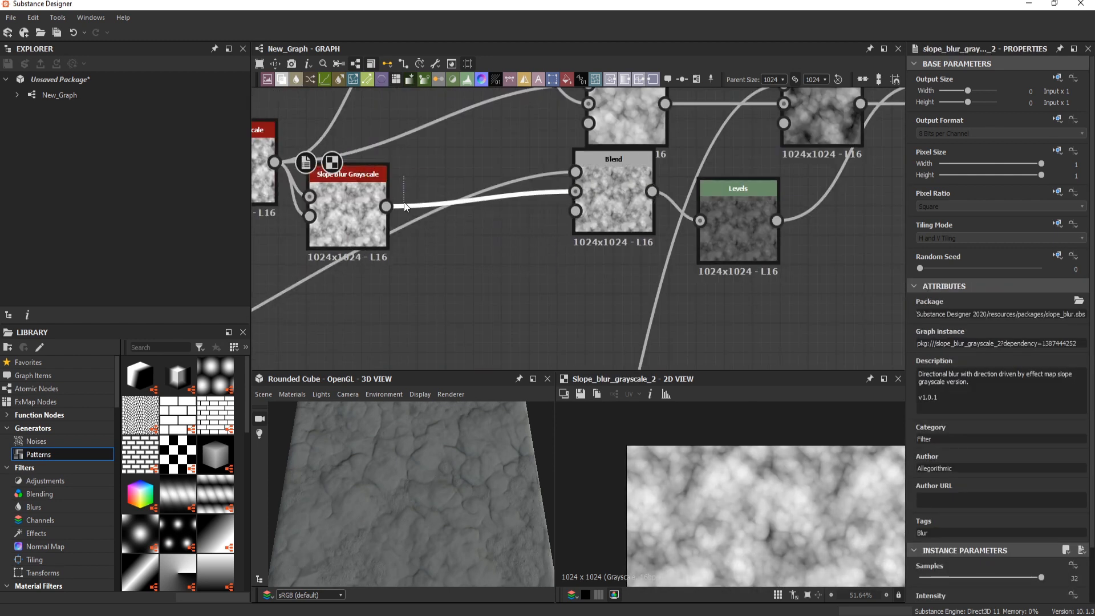
right_click(404, 202)
click(458, 275)
Step: Raise both the output black and output white levels of the Levels node after the inverted branch
click(739, 228)
middle_drag(738, 228, 582, 268)
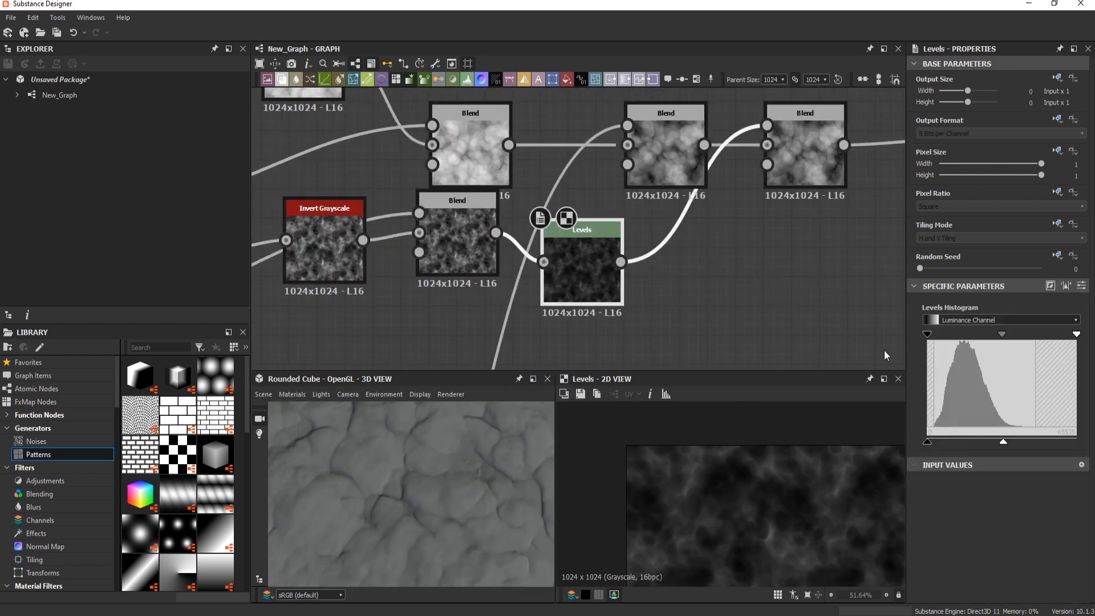
drag(1003, 442, 1069, 442)
drag(928, 442, 977, 446)
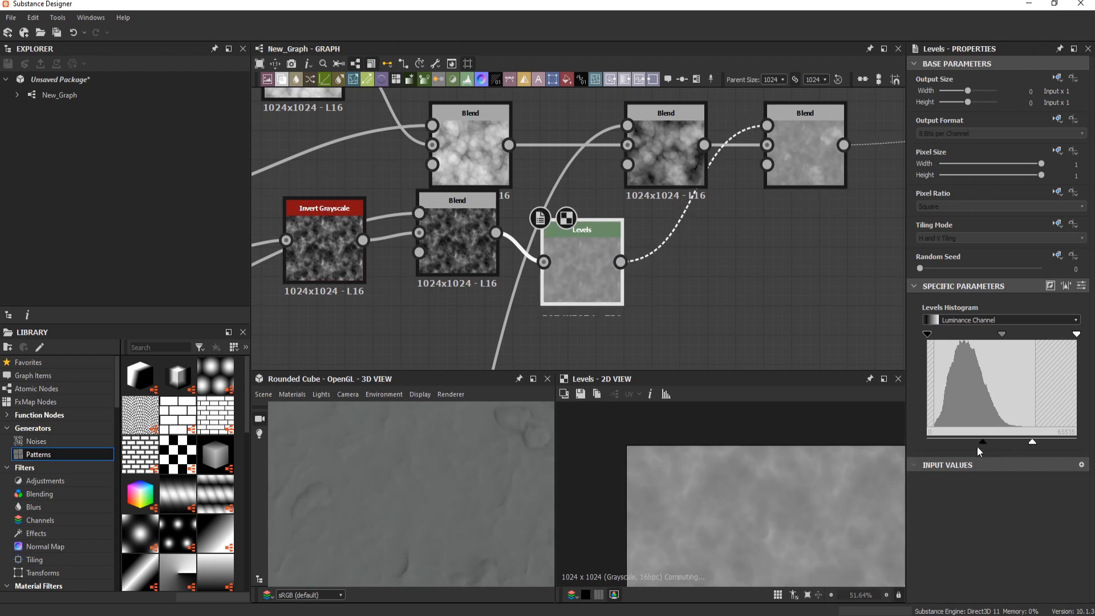
Step: Set the Max (Lighten) Blend node's opacity to 0.47
click(805, 148)
drag(981, 313, 962, 315)
ctrl+shift+right_drag(461, 454, 455, 464)
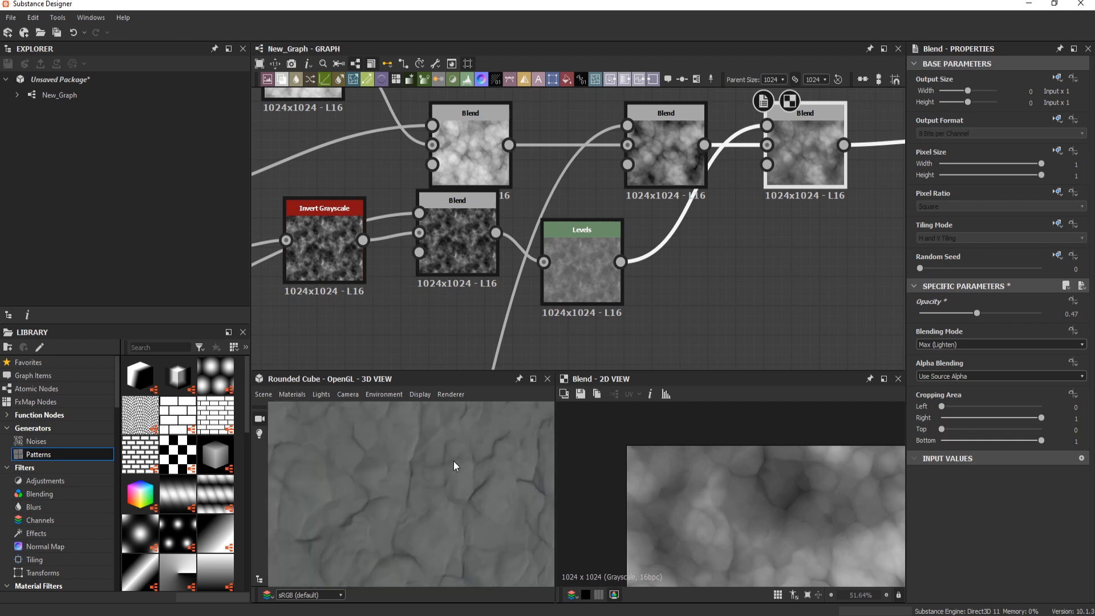
Step: Space out the Levels, Invert Grayscale and Blend nodes, and preview the Subtract and Max (Lighten) Blend outputs
scroll(570, 254, down, 3)
drag(697, 193, 812, 193)
middle_drag(811, 193, 701, 170)
drag(400, 231, 408, 264)
middle_drag(408, 264, 668, 227)
drag(577, 193, 581, 222)
drag(502, 191, 502, 216)
double_click(501, 216)
middle_drag(501, 215, 354, 250)
click(614, 172)
double_click(614, 173)
middle_drag(614, 173, 397, 165)
double_click(596, 170)
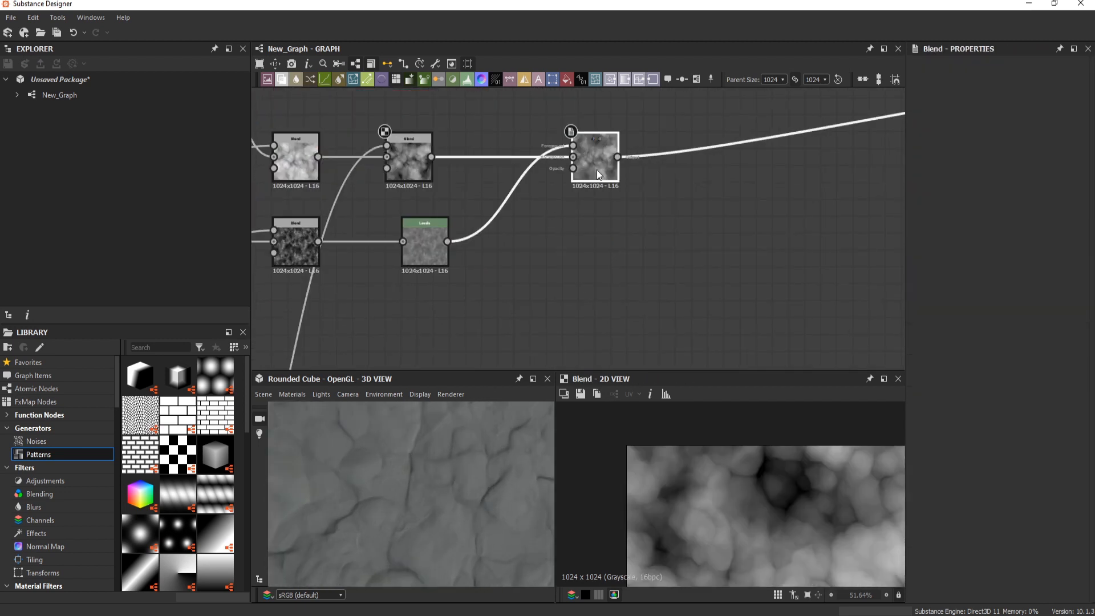
Step: Insert a Slope Blur Grayscale after the Max (Lighten) Blend, using the Clouds noise as its slope input
key(space)
key(Return)
scroll(654, 167, down, 3)
middle_drag(653, 167, 770, 197)
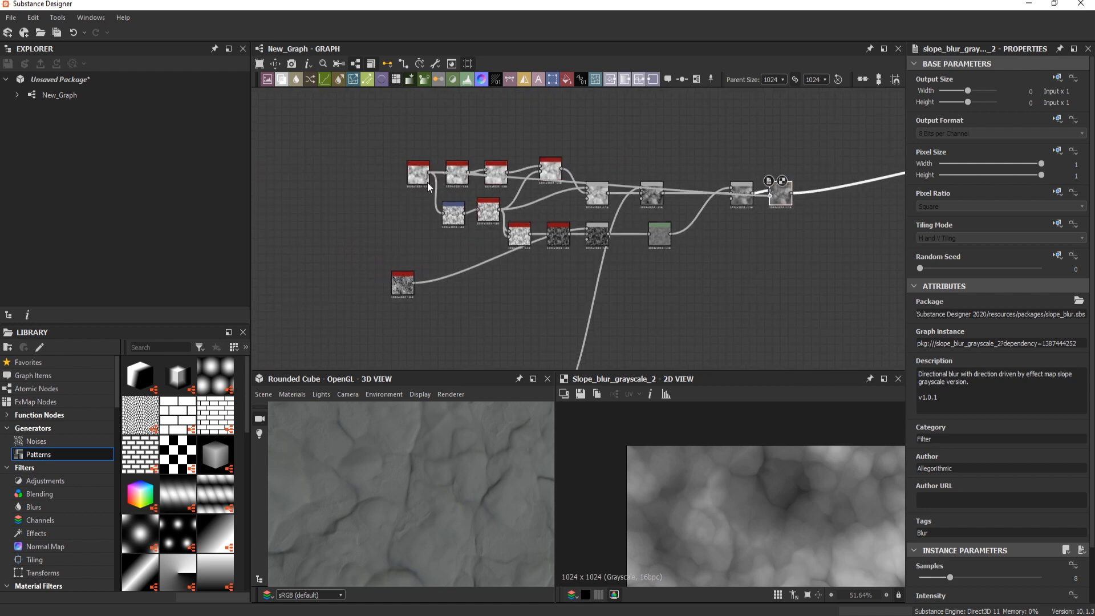
Step: Set the final Slope Blur Grayscale to 32 samples with an intensity of 0.15
drag(950, 578, 1044, 578)
scroll(998, 577, down, 2)
drag(996, 546, 919, 547)
middle_drag(747, 207, 618, 184)
scroll(644, 210, up, 1)
scroll(700, 203, up, 1)
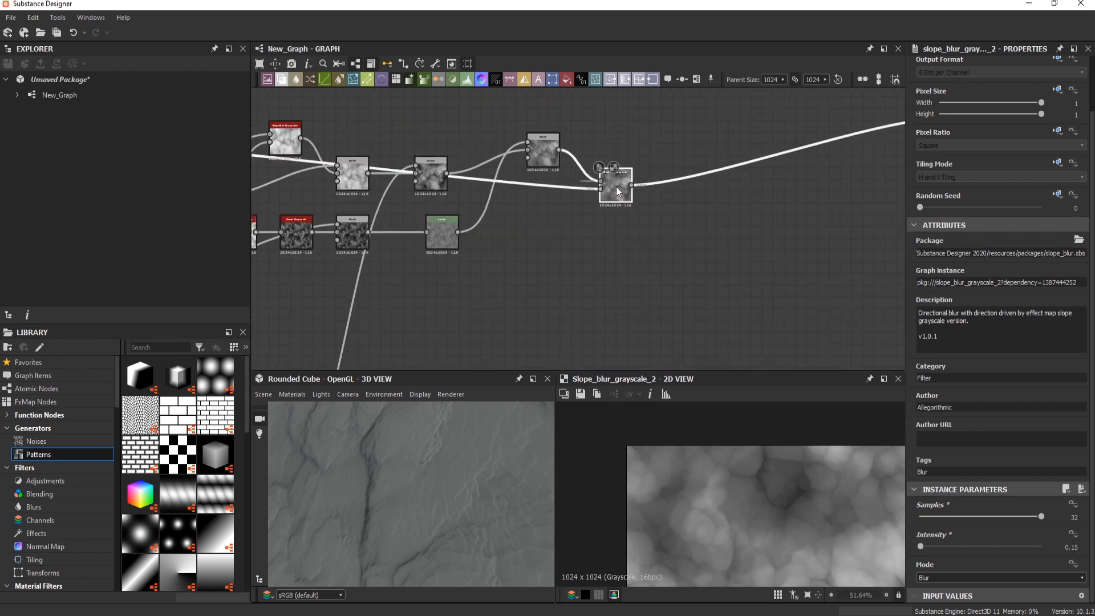
Step: Insert a Directional Warp after the final Slope Blur Grayscale and place a Moisture Noise node below it
key(space)
click(656, 301)
key(space)
text(moun)
key(BackSpace)
key(BackSpace)
key(BackSpace)
text(oi)
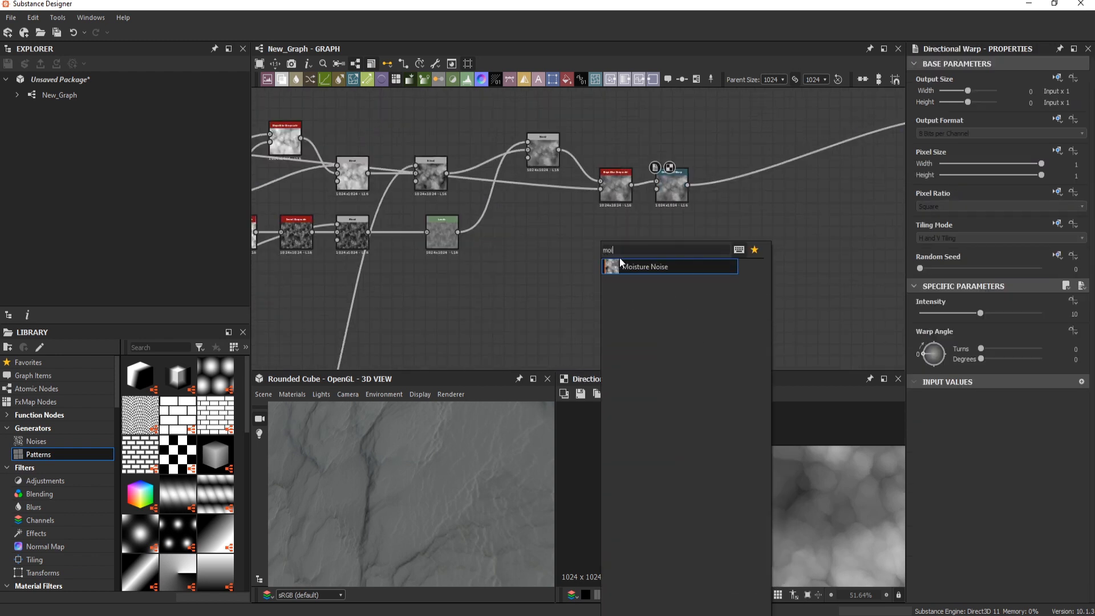
click(622, 267)
drag(599, 273, 552, 277)
Step: Blur the Moisture Noise with a Blur HQ Grayscale at intensity 1.2 and feed it into the Directional Warp's intensity input
key(space)
text(bl)
click(612, 327)
drag(927, 577, 919, 577)
scroll(590, 283, up, 2)
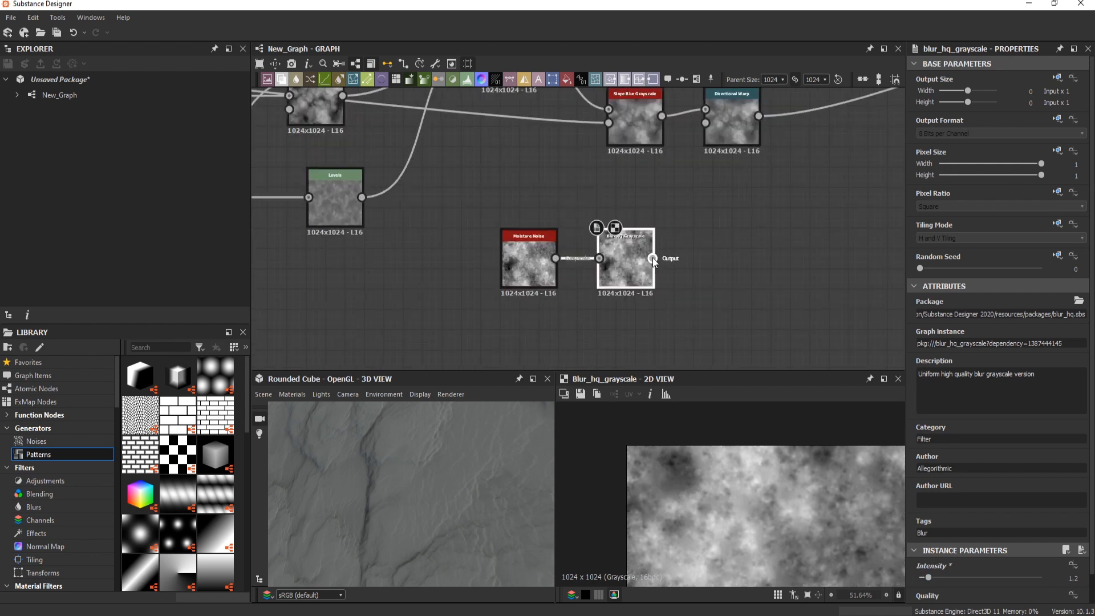
drag(653, 258, 706, 122)
Step: Set the Directional Warp's intensity to 20 and its warp angle to 66 degrees
drag(998, 313, 1041, 313)
click(929, 343)
scroll(457, 461, down, 3)
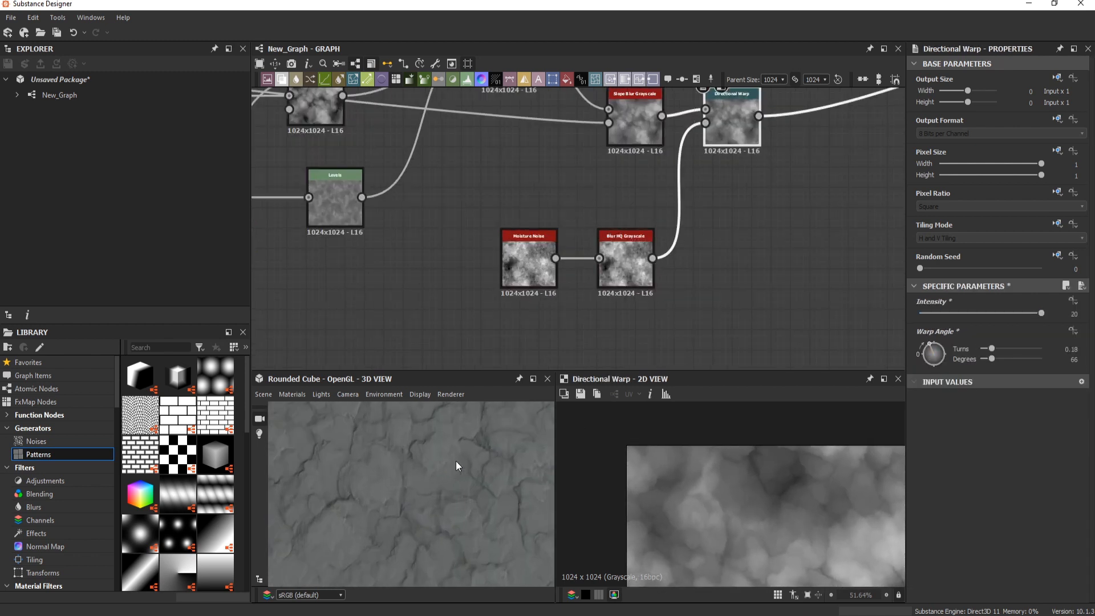
drag(457, 461, 500, 462)
scroll(500, 462, down, 3)
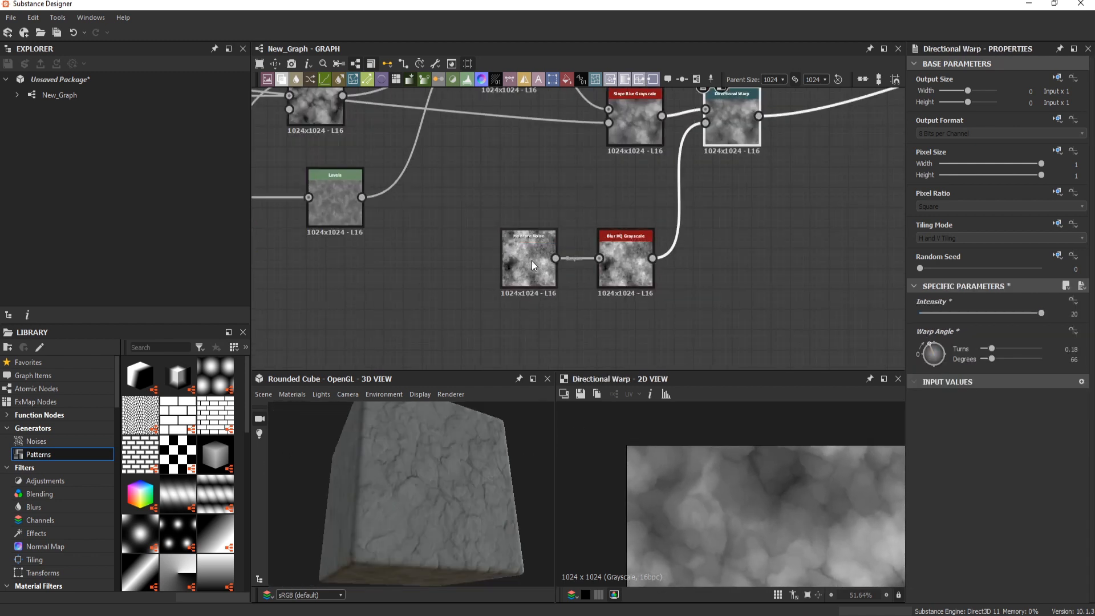
Step: Set the intensity of the Slope Blur Grayscale before the Directional Warp to 1.2
scroll(532, 262, down, 2)
middle_drag(532, 261, 670, 279)
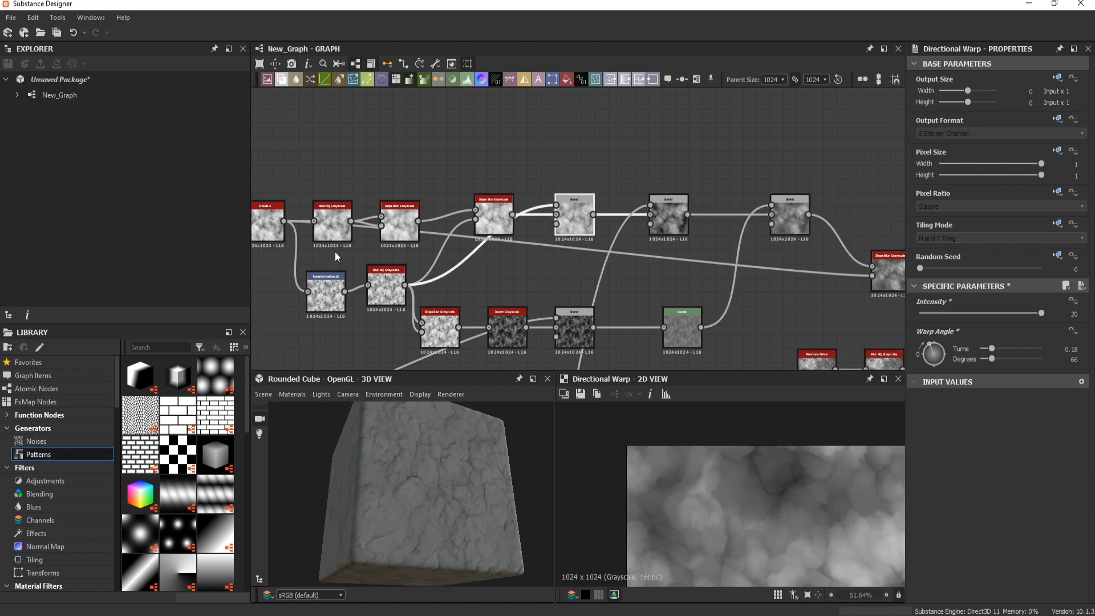
middle_drag(337, 257, 163, 215)
click(714, 232)
scroll(977, 565, down, 1)
middle_drag(786, 227, 664, 218)
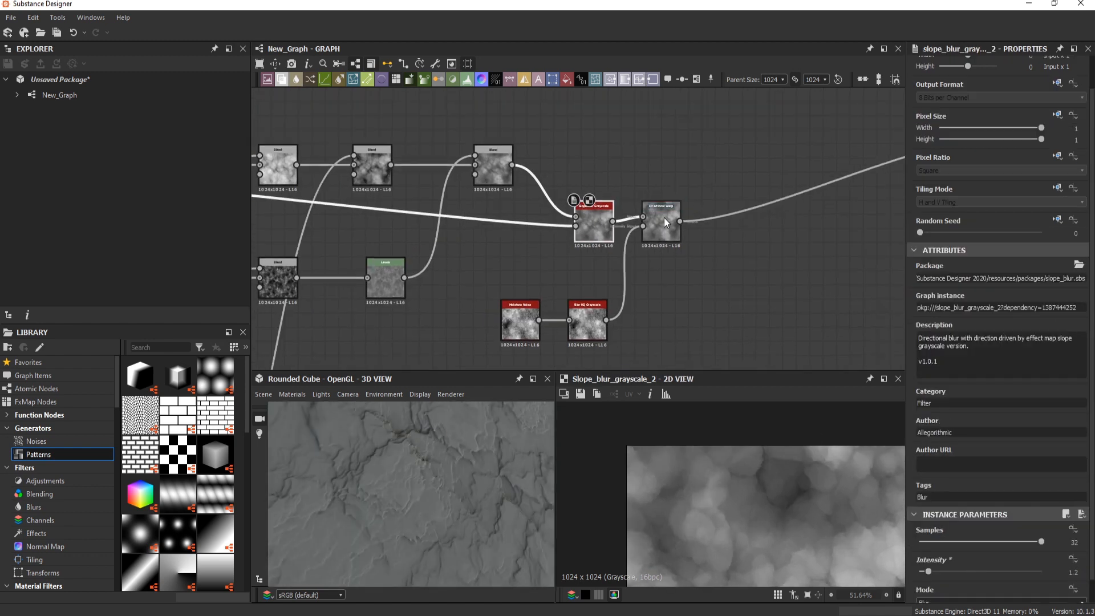
Step: Insert a Blur HQ Grayscale followed by another Slope Blur Grayscale between the existing Slope Blur and the Directional Warp
scroll(610, 221, up, 2)
key(space)
text(b)
click(571, 280)
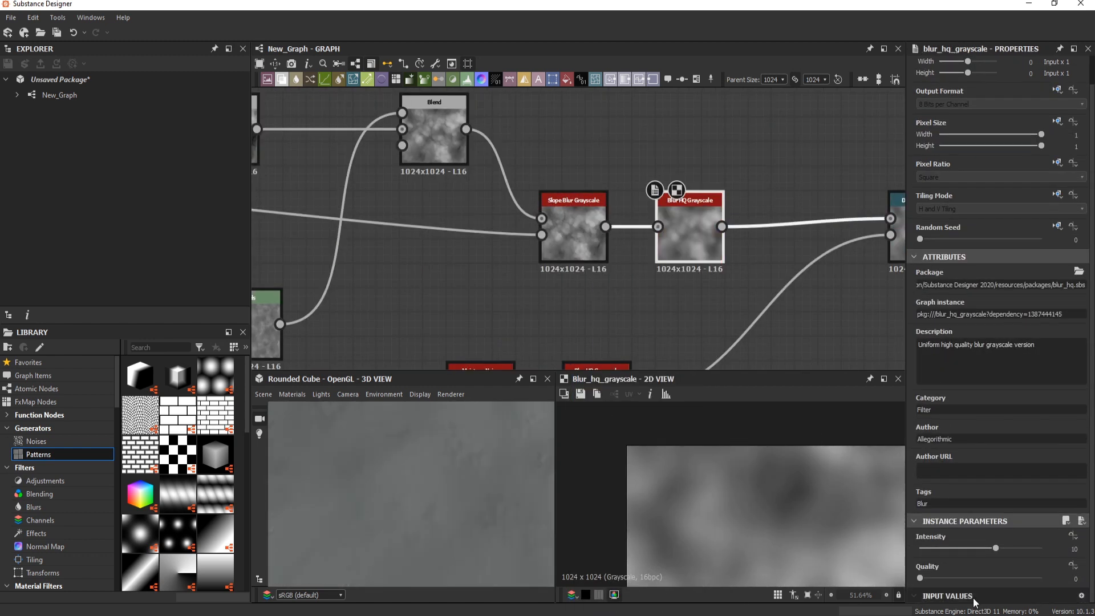
key(space)
text(slope)
key(Return)
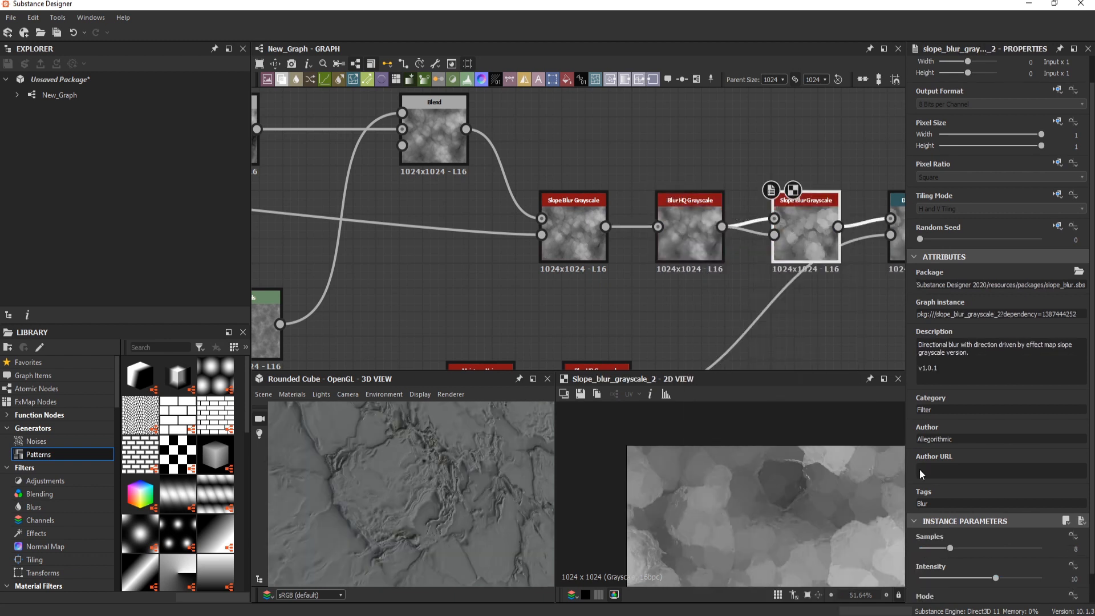
Step: Set the inserted Blur HQ Grayscale to intensity 1.35 and the inserted Slope Blur Grayscale to 32 samples and intensity 0
drag(955, 574, 928, 568)
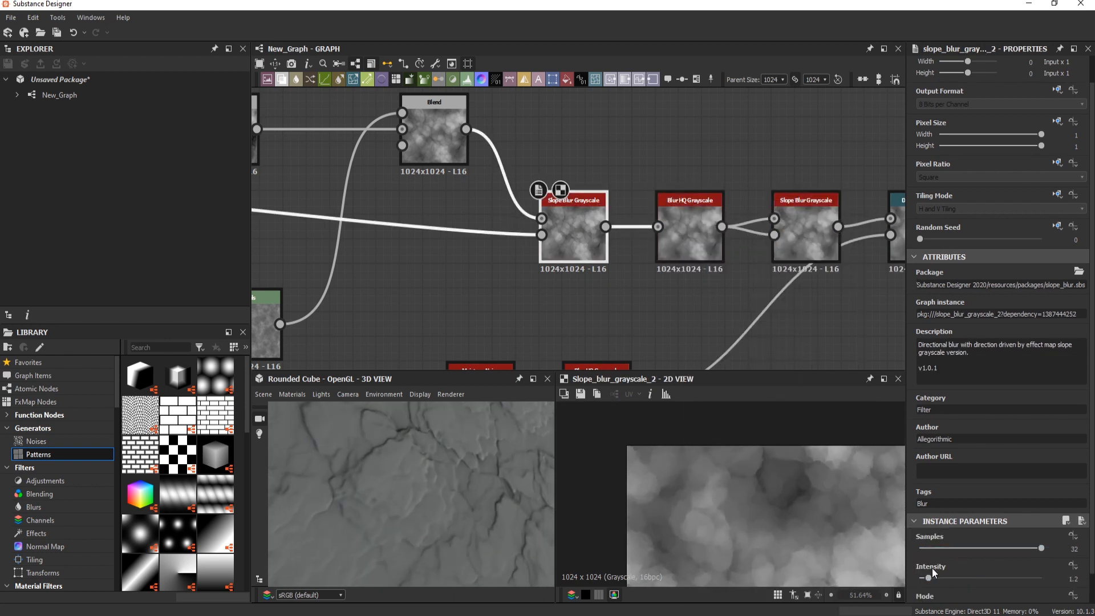
click(690, 234)
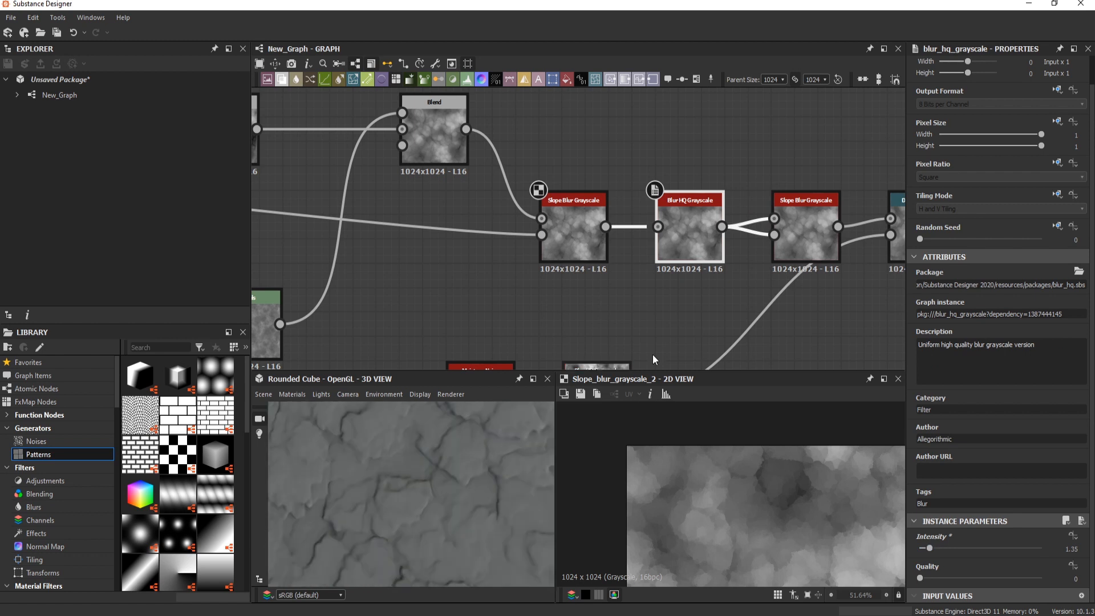
double_click(689, 232)
middle_drag(799, 234, 711, 240)
double_click(716, 237)
drag(929, 547, 920, 547)
drag(542, 451, 469, 527)
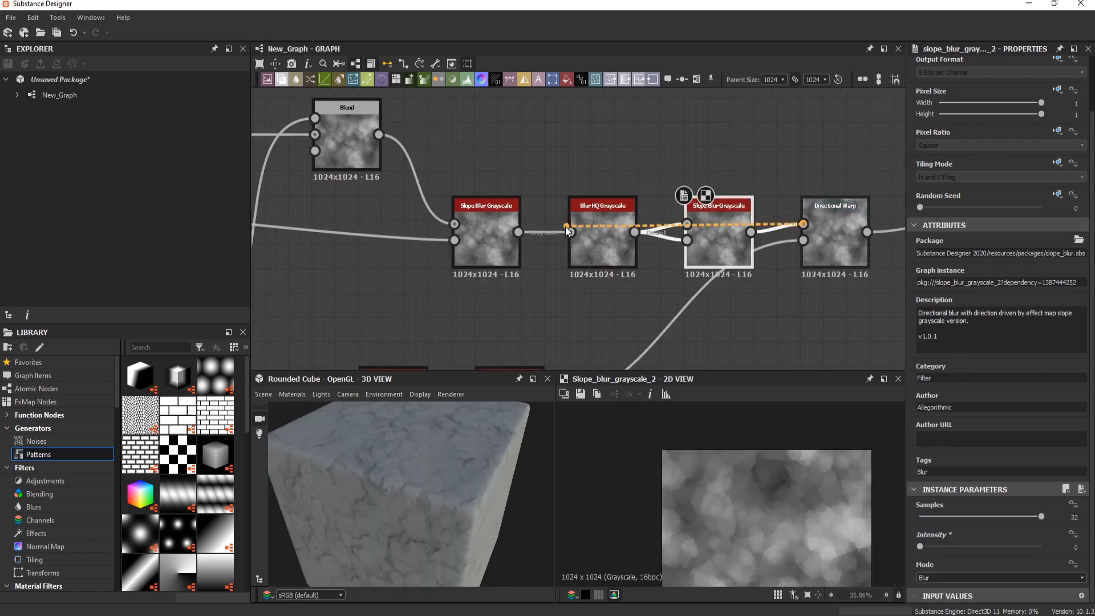
Step: Delete the inserted Blur HQ and Slope Blur nodes and reconnect the original Slope Blur Grayscale directly to the Directional Warp
key(Delete)
drag(727, 211, 640, 234)
scroll(640, 234, up, 2)
scroll(709, 235, down, 3)
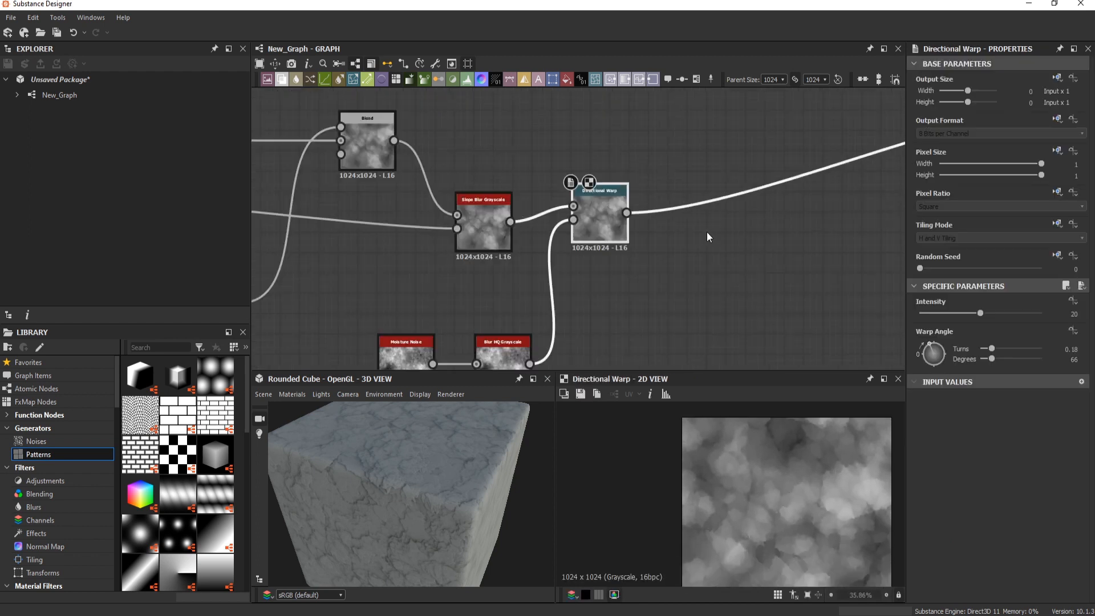
Step: Lower the intensity of the Slope Blur Grayscale before the Directional Warp, and set the Blur HQ Grayscale after Clouds 2 to 7.03
scroll(599, 140, up, 1)
drag(599, 140, 665, 142)
click(472, 140)
scroll(930, 553, down, 2)
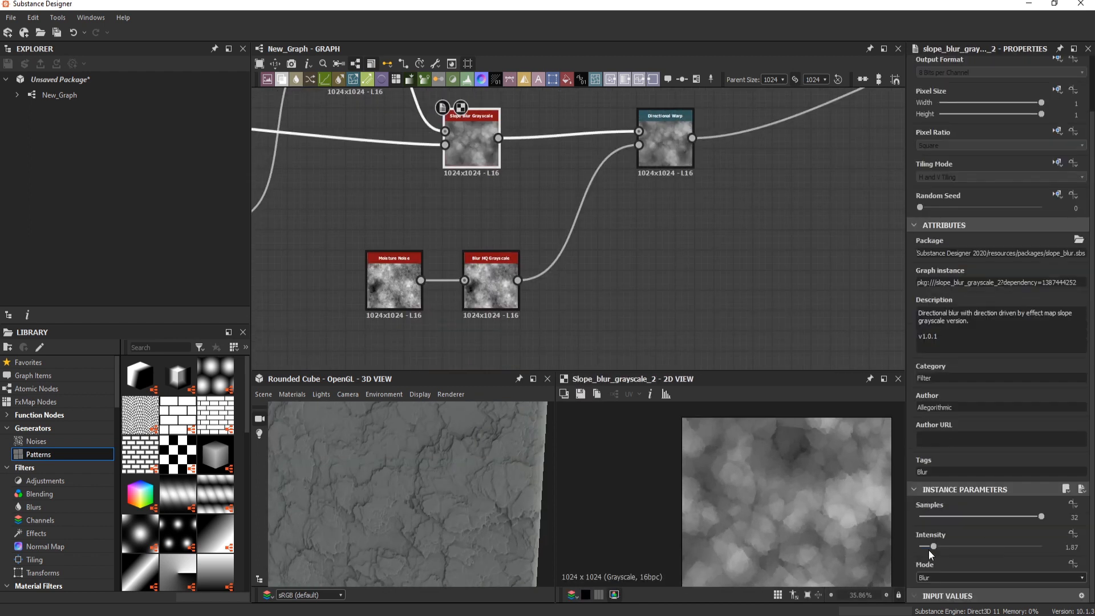
drag(921, 549, 922, 549)
drag(416, 449, 508, 515)
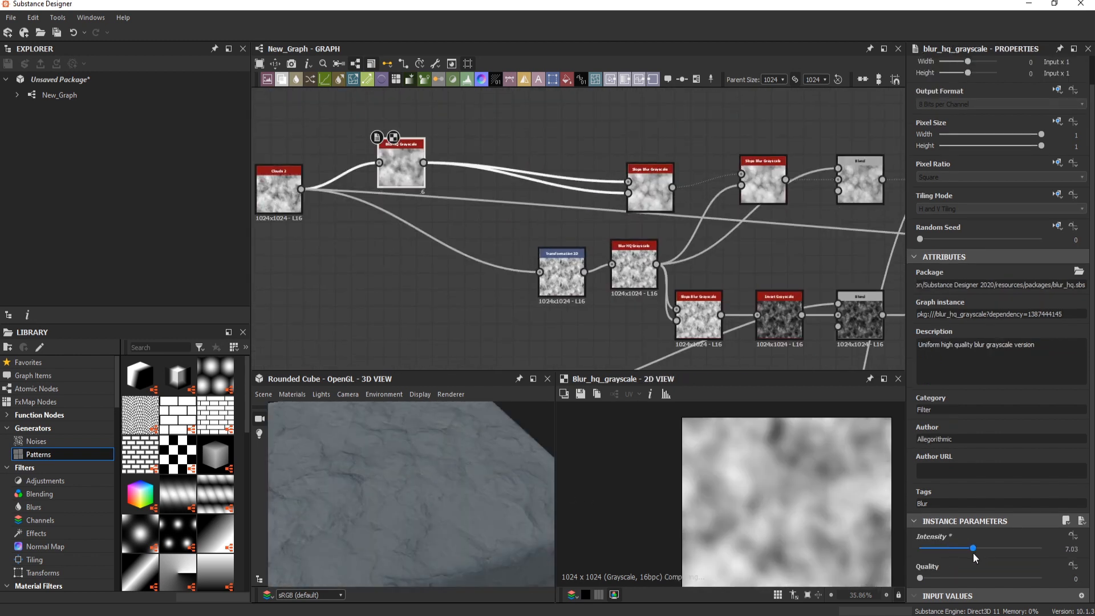
drag(405, 505, 543, 444)
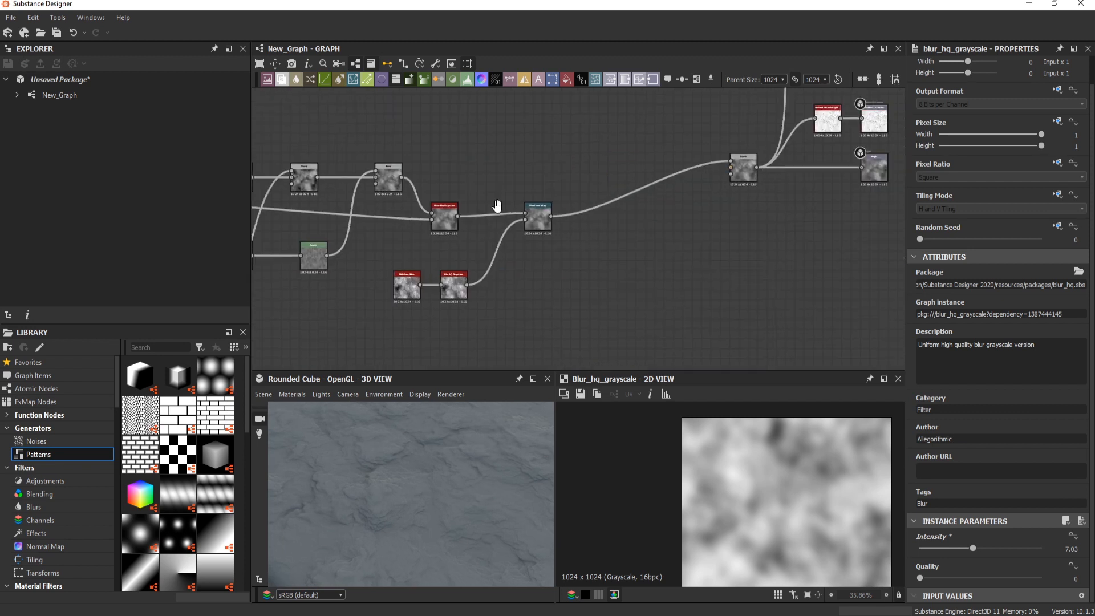
Step: Insert a Blend after the Directional Warp and connect a BnW Spots 3 noise to its foreground
click(436, 249)
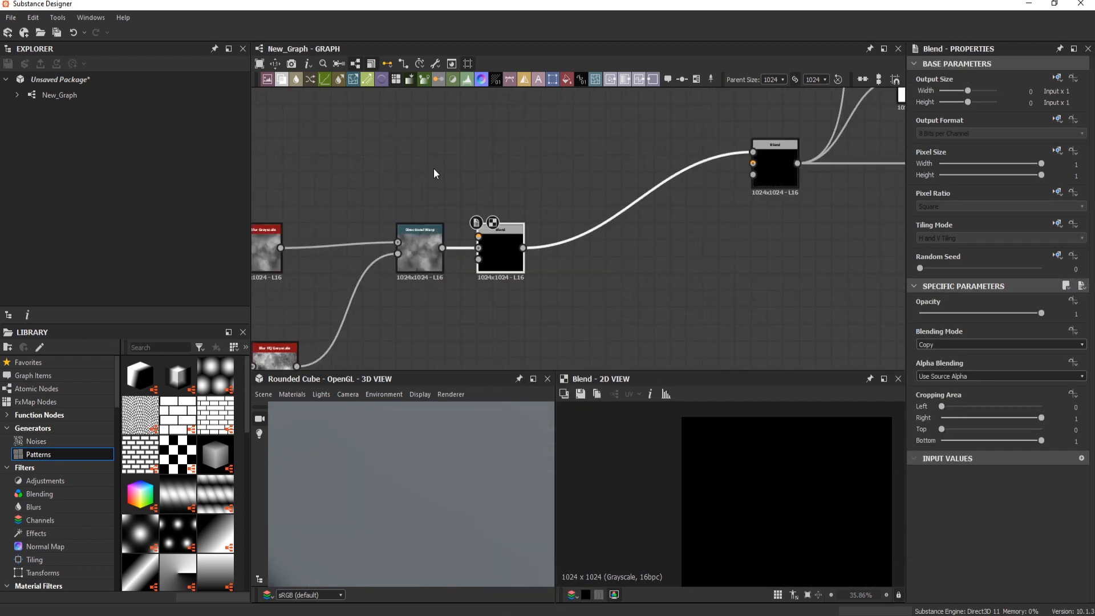
key(space)
text(spots)
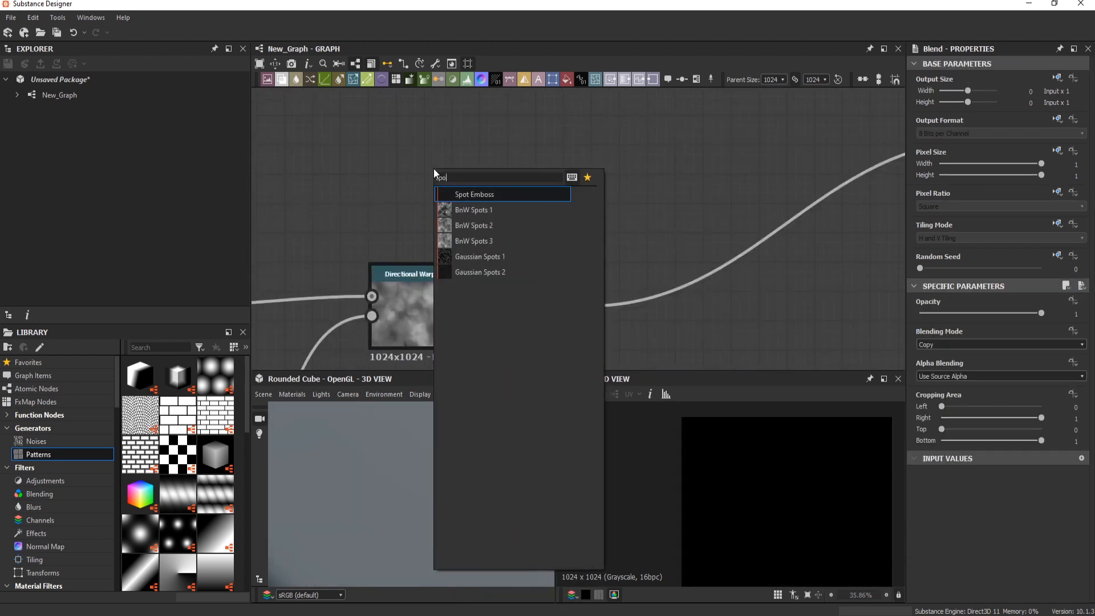
key(Down)
key(Down)
key(Return)
scroll(450, 183, up, 3)
drag(476, 160, 511, 286)
Step: Set the BnW Spots 3 Blend to Multiply with an opacity of 0.14
click(552, 327)
click(1001, 345)
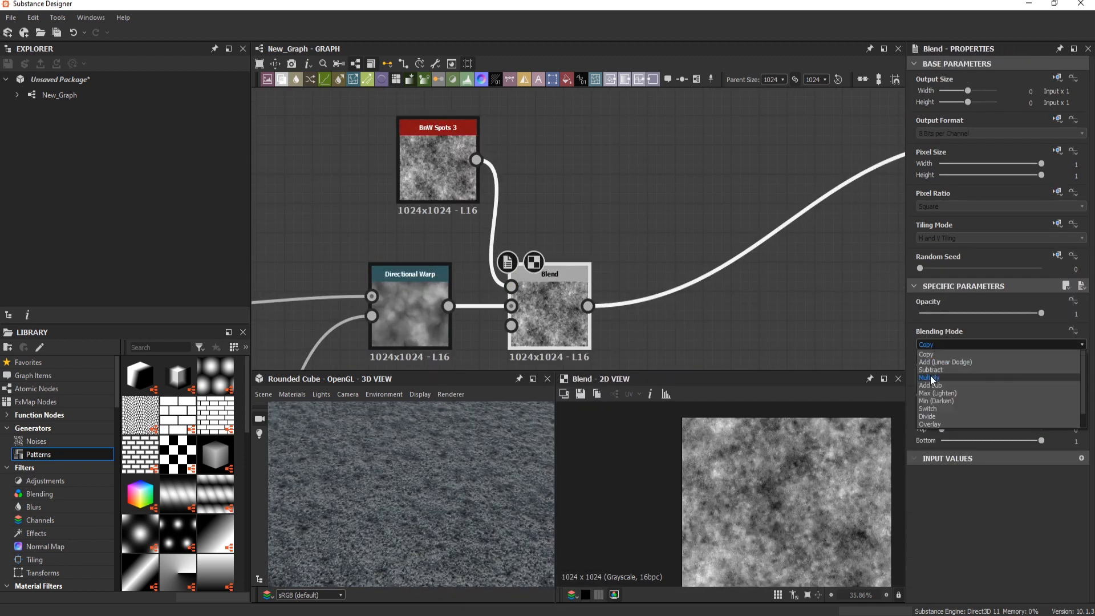
click(942, 372)
drag(1042, 313, 933, 313)
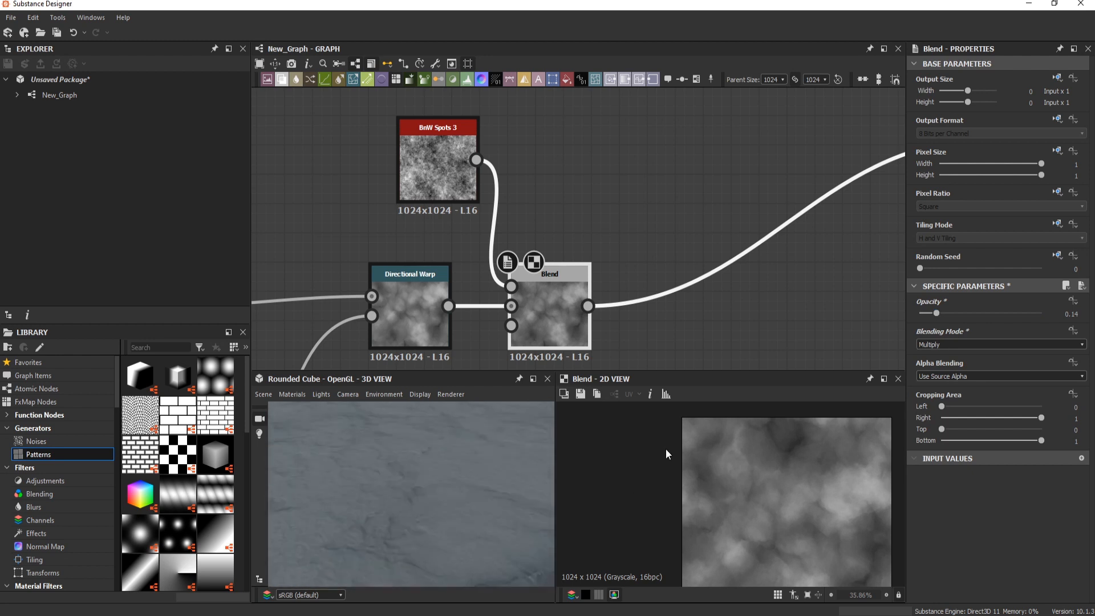
Step: Insert another Blend after the Multiply Blend and connect a Dirt 2 noise to its foreground
key(space)
text(blend)
key(Return)
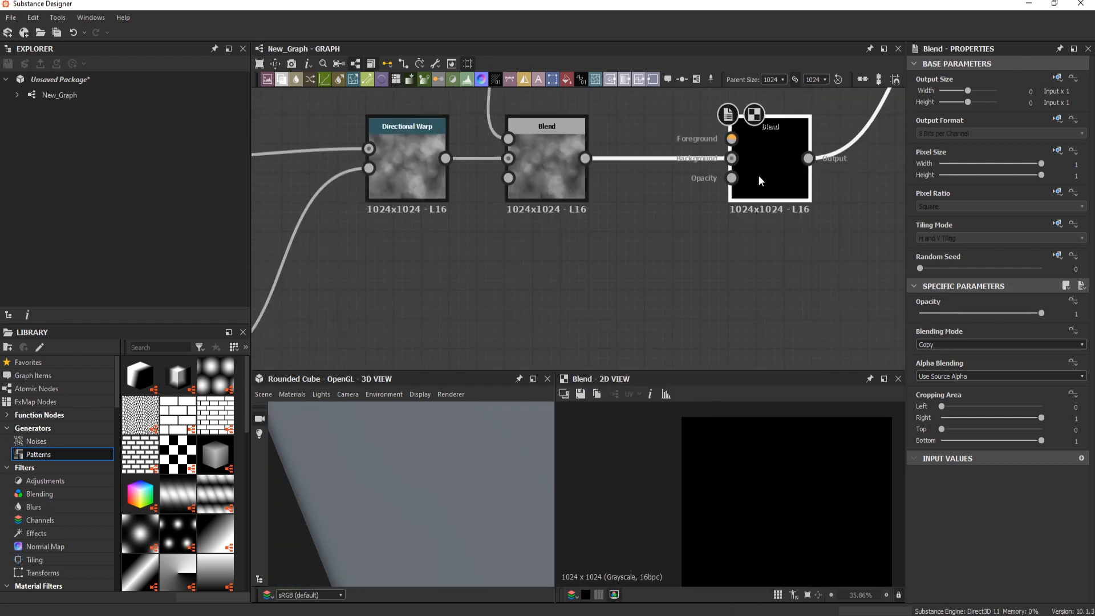
key(space)
text(dirt)
click(553, 345)
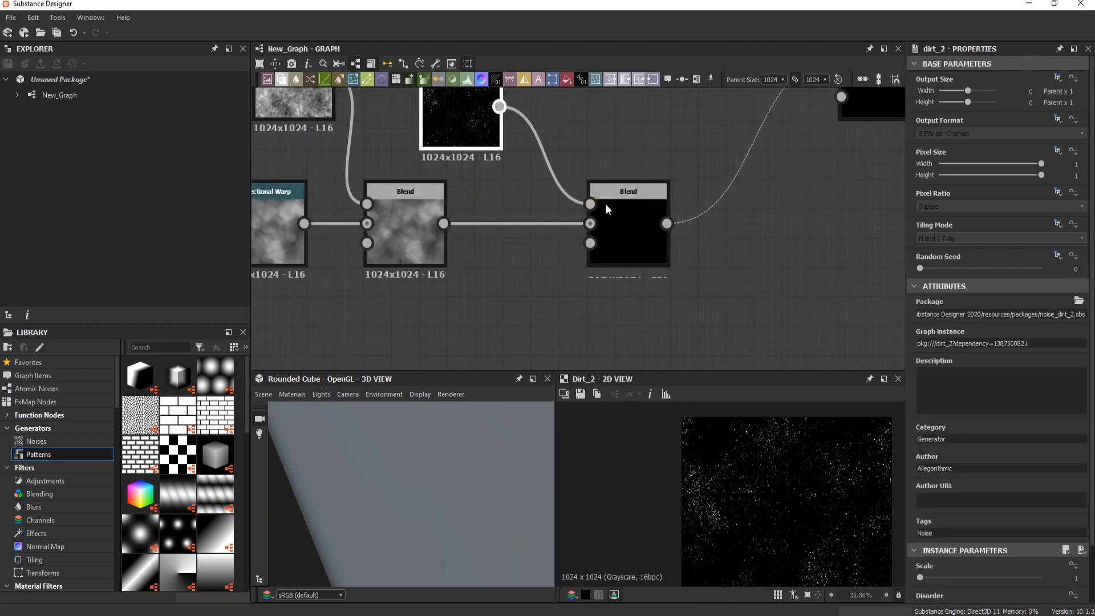
Step: Set the Dirt 2 Blend to Add (Linear Dodge) with an opacity of 0.03
double_click(606, 205)
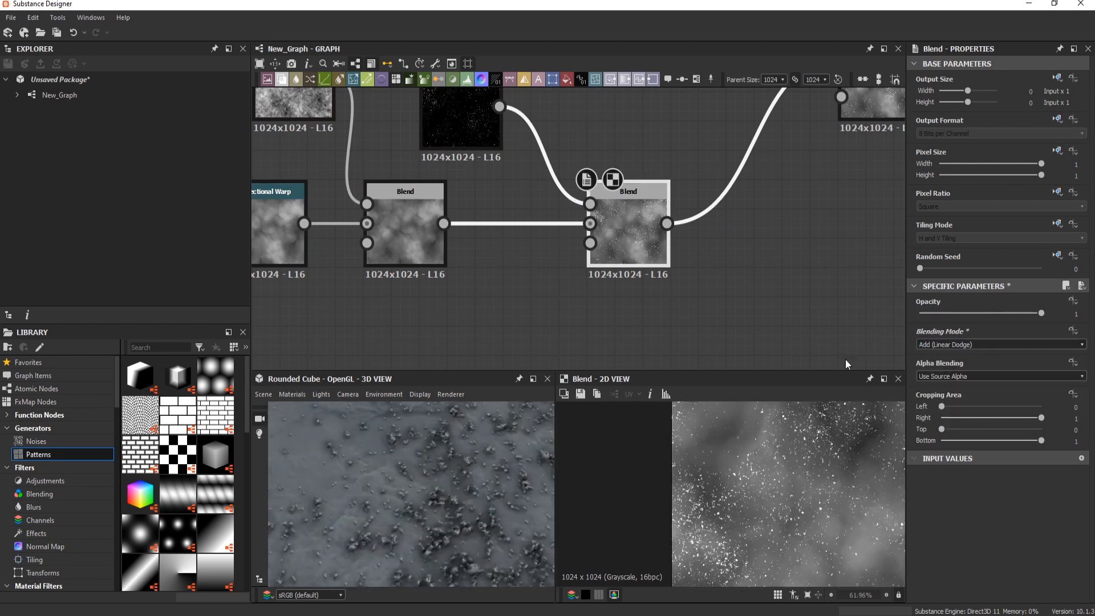
drag(937, 318, 928, 312)
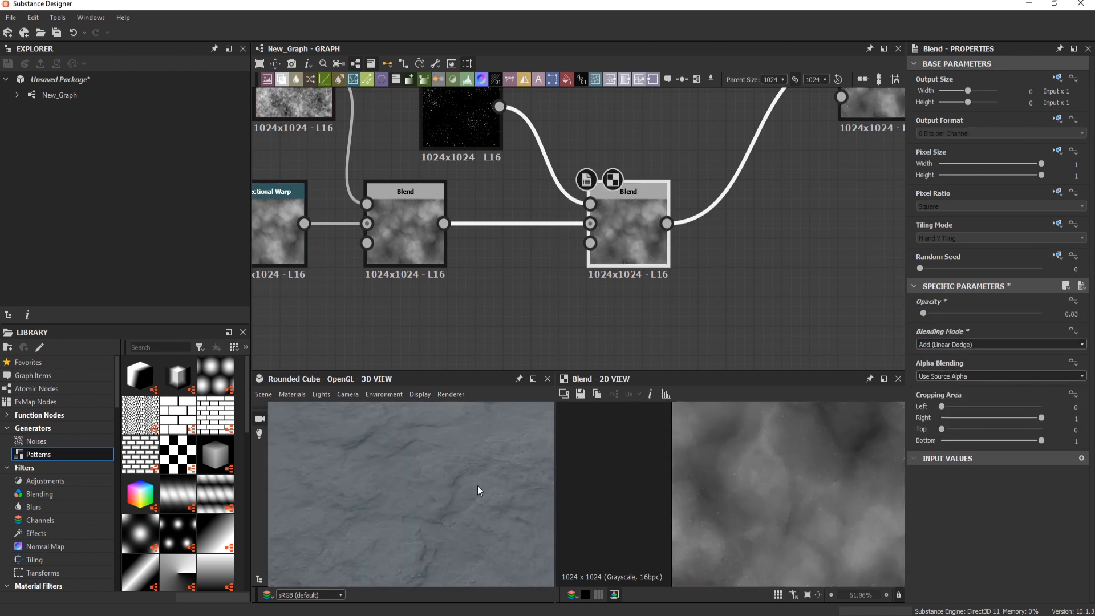
scroll(550, 252, down, 5)
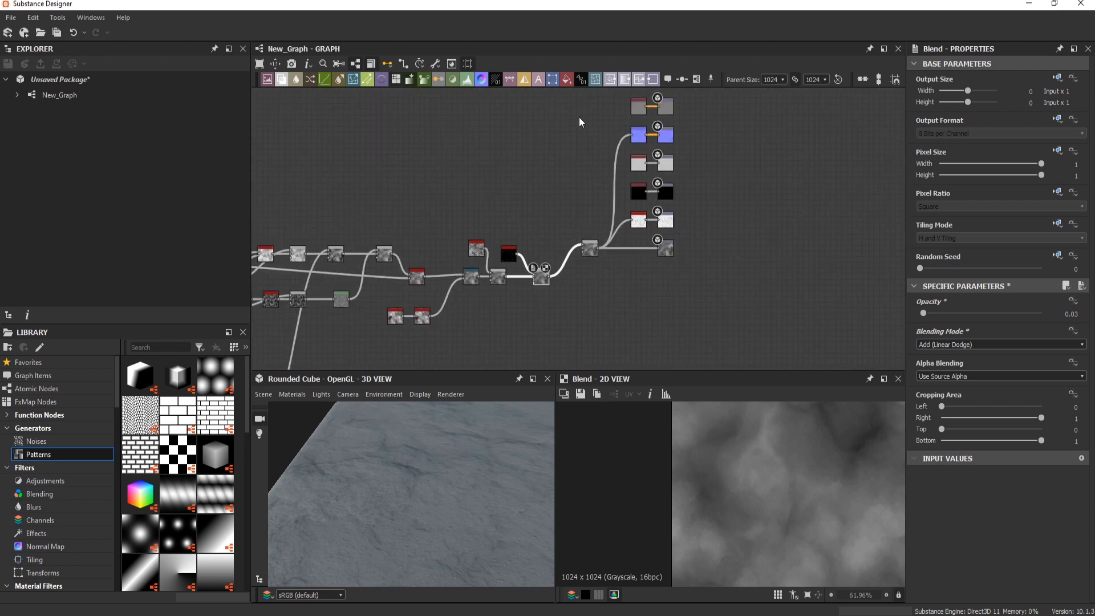
Step: Use the physically metallic roughness Tessellation shader for the 3D view's material and set its height scale to 8.46
click(292, 394)
mouse_move(306, 410)
click(567, 475)
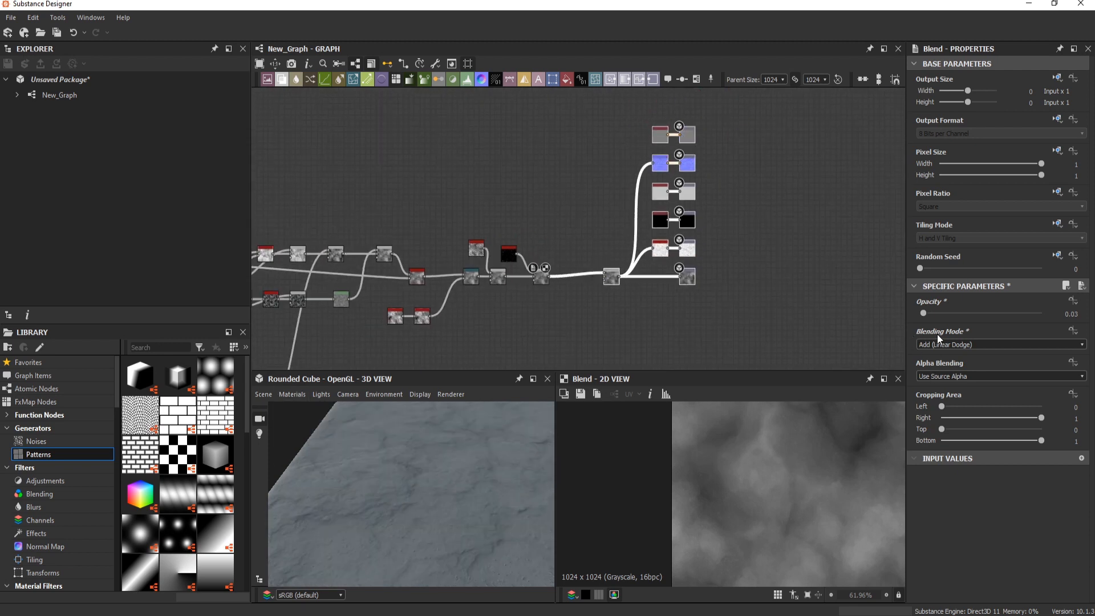
drag(1027, 424, 1022, 424)
drag(403, 444, 457, 465)
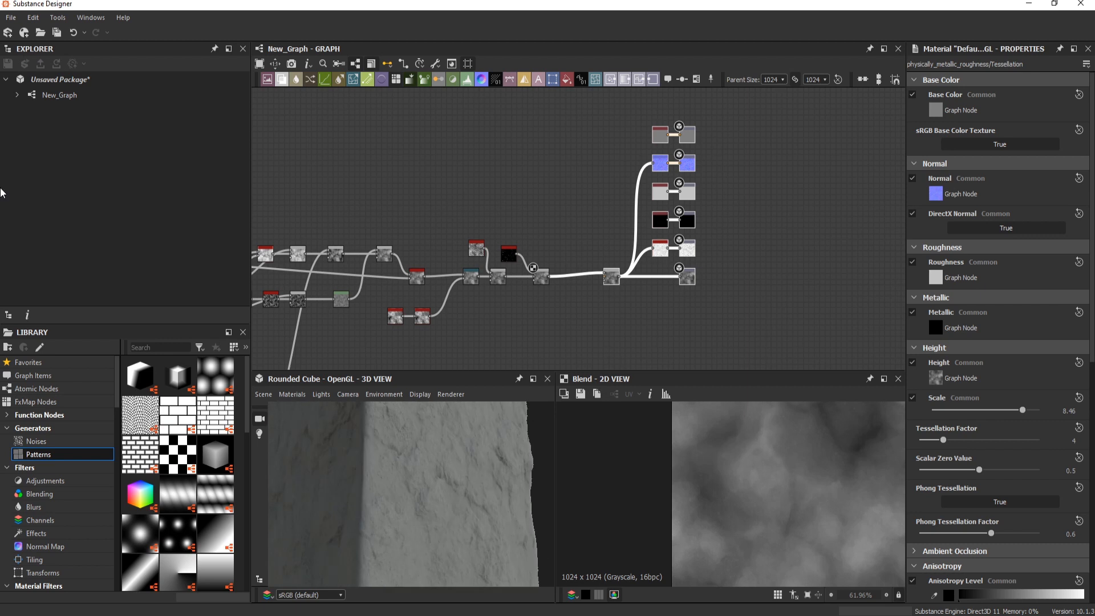
Step: Show the material on the Plane (hi-res) mesh in the 3D view and inspect the displaced surface
click(263, 394)
click(297, 144)
drag(466, 501, 506, 497)
scroll(506, 498, up, 4)
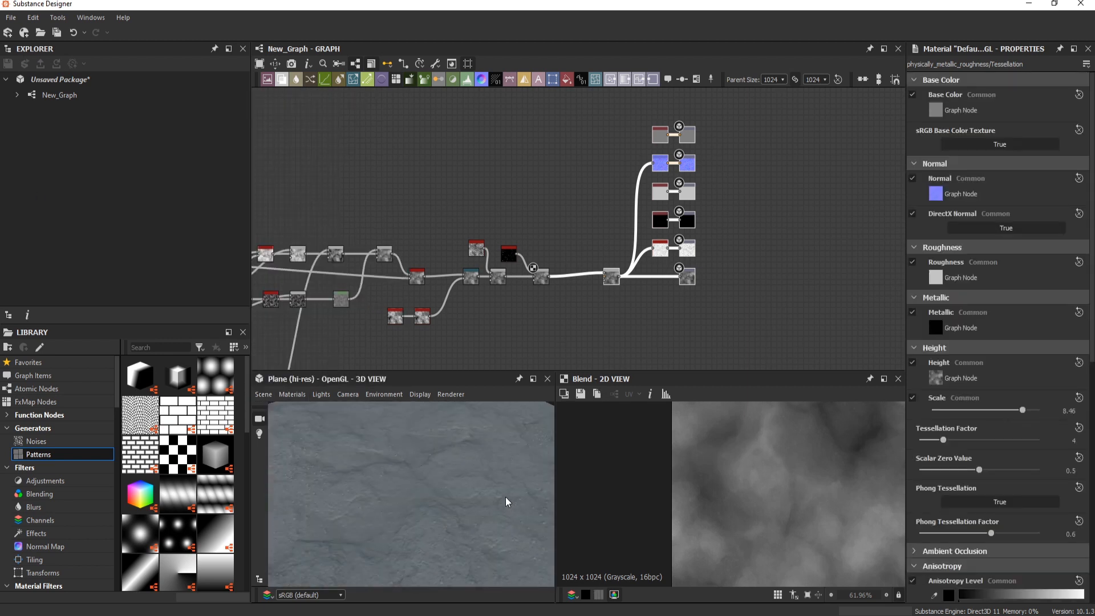
scroll(428, 464, down, 3)
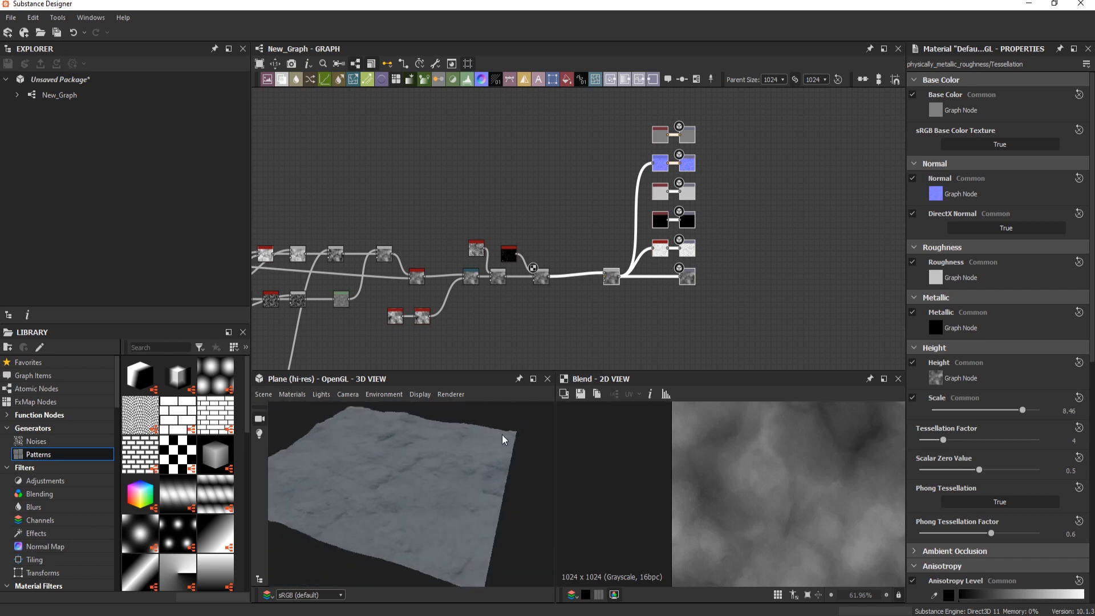
scroll(610, 224, down, 3)
scroll(599, 260, up, 5)
Step: Add a Tile Sampler node below the final Blend nodes and set its pattern to Paraboloid
key(space)
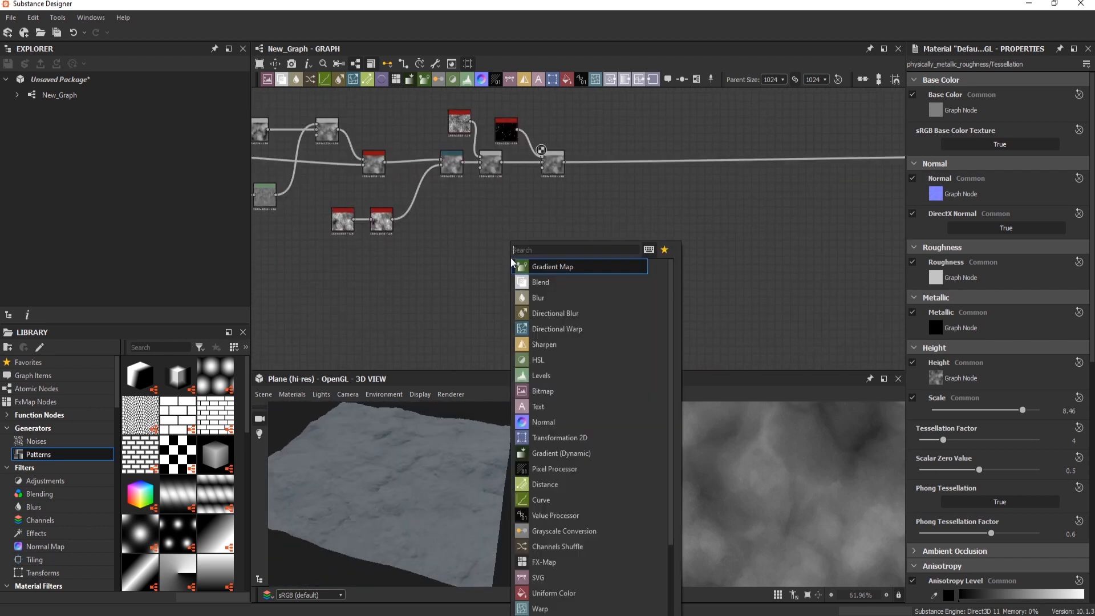
text(tile)
click(548, 346)
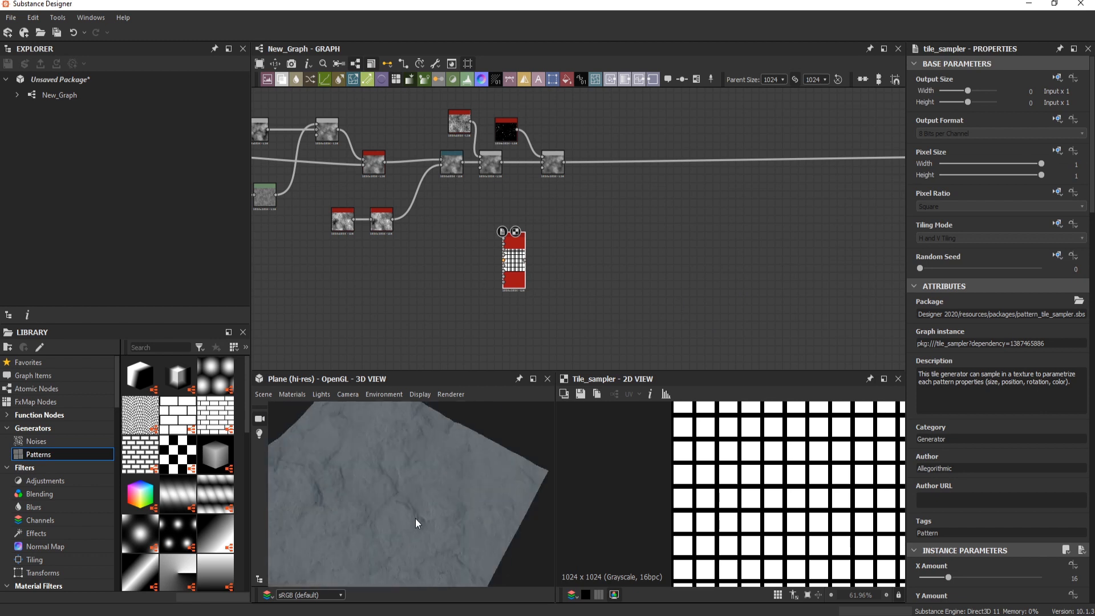
scroll(425, 508, up, 5)
scroll(966, 519, down, 3)
scroll(963, 542, down, 2)
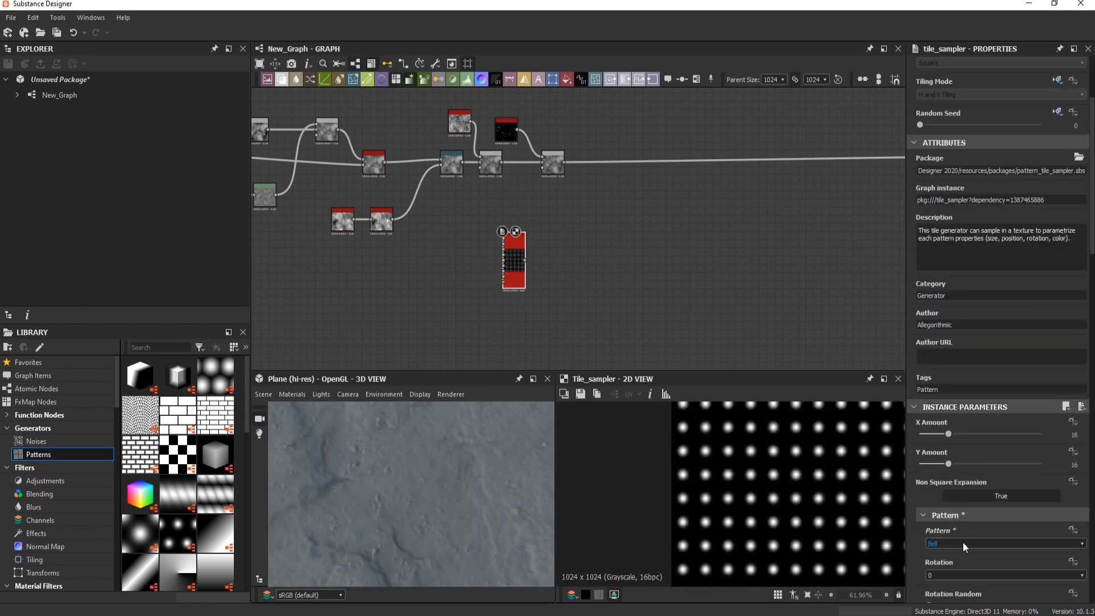
scroll(987, 485, down, 3)
Step: Set the Tile Sampler's position random to 6.72, scale random to 0.65 and size random to X 0.18, Y 0.46
scroll(987, 485, down, 3)
drag(929, 459, 1015, 458)
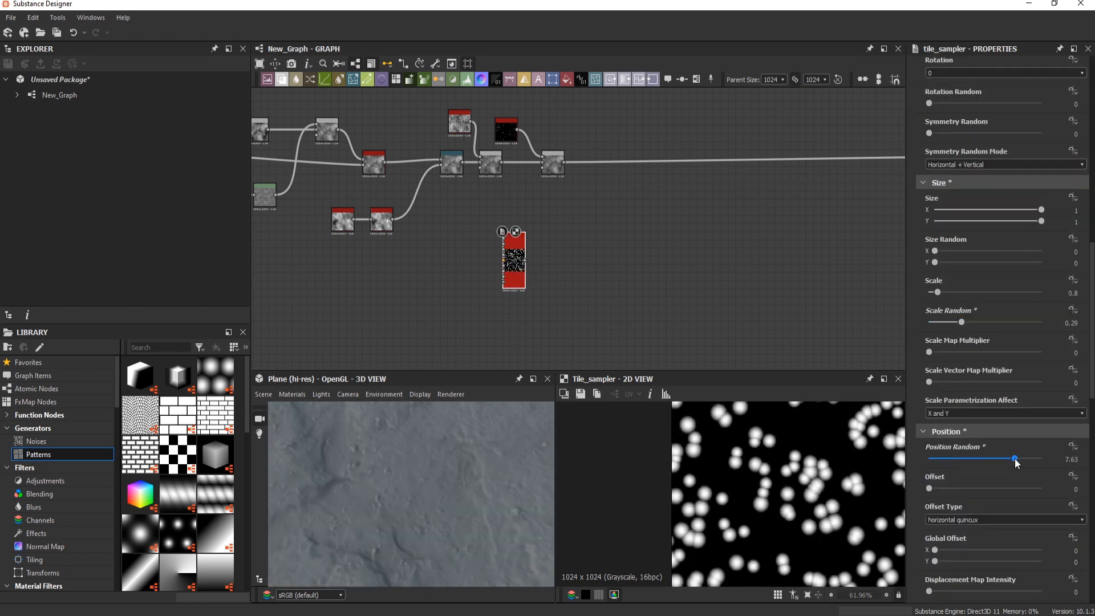
drag(929, 323, 1003, 325)
scroll(965, 337, up, 1)
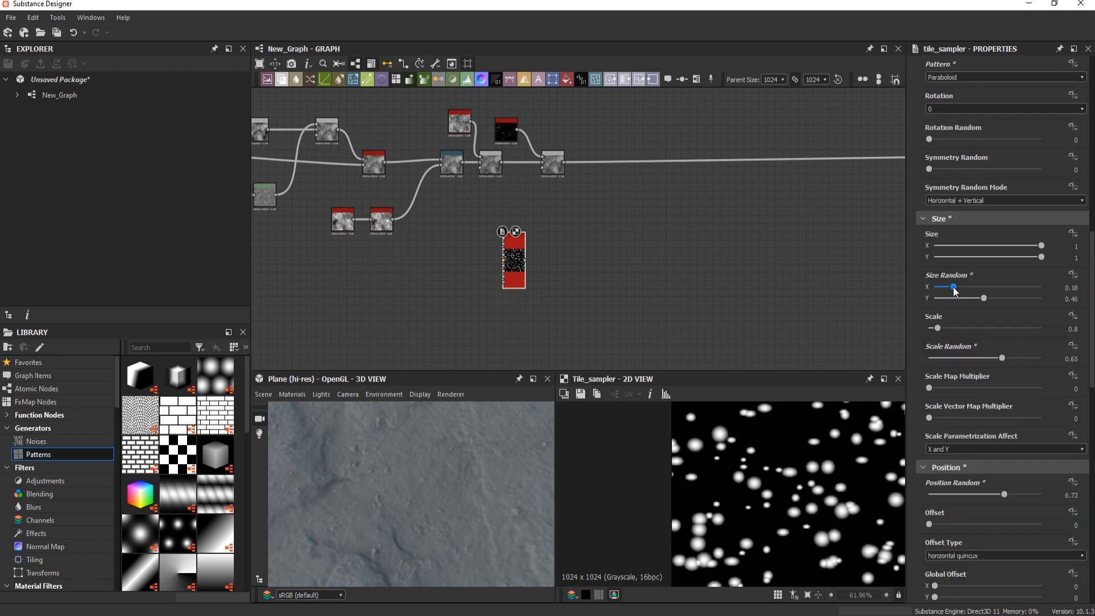
Step: Set the Tile Sampler's rotation random to 0.92 and color random to 0.64
scroll(974, 463, down, 10)
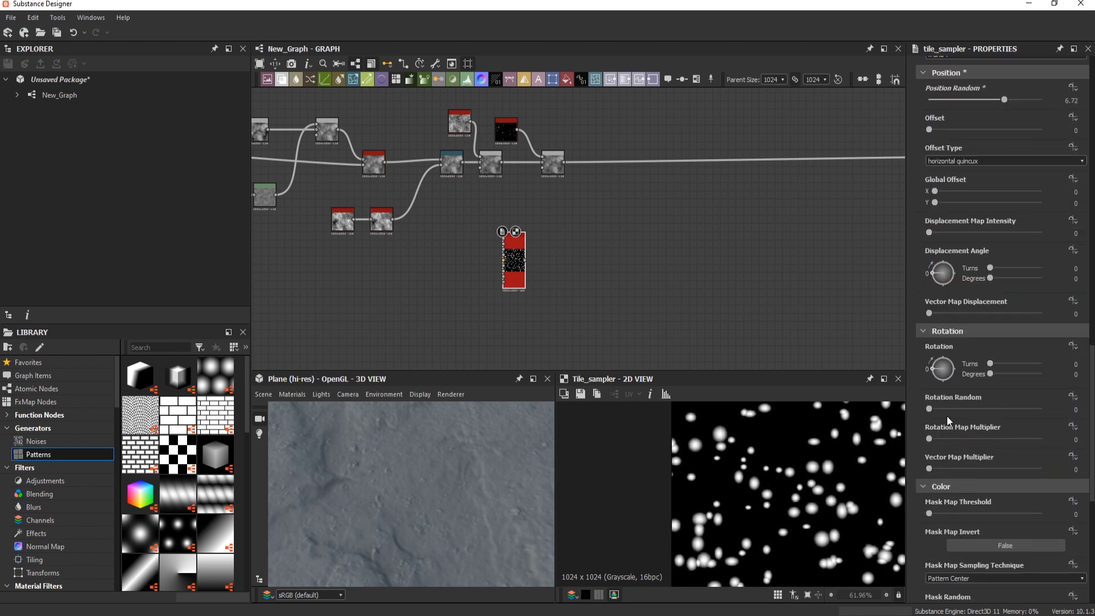
scroll(922, 351, down, 10)
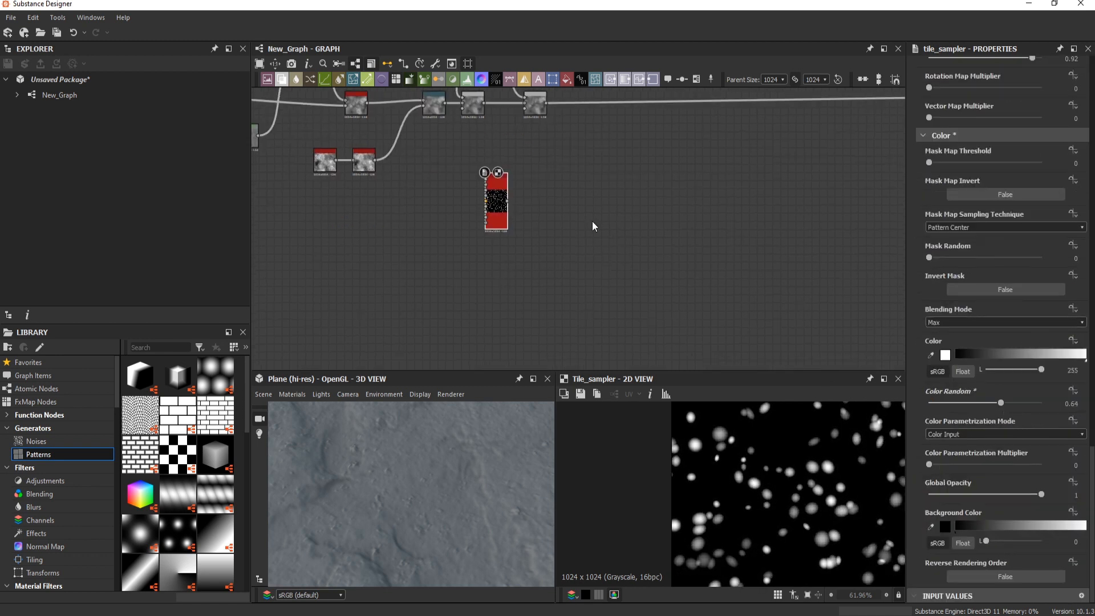
Step: Add a Slope Blur Grayscale after the Tile Sampler, driven by a new Perlin Noise, with 32 samples and intensity 0.52
key(space)
text(slope)
key(Return)
scroll(500, 220, up, 3)
key(space)
text(perlin)
key(Return)
drag(980, 516, 926, 545)
click(552, 204)
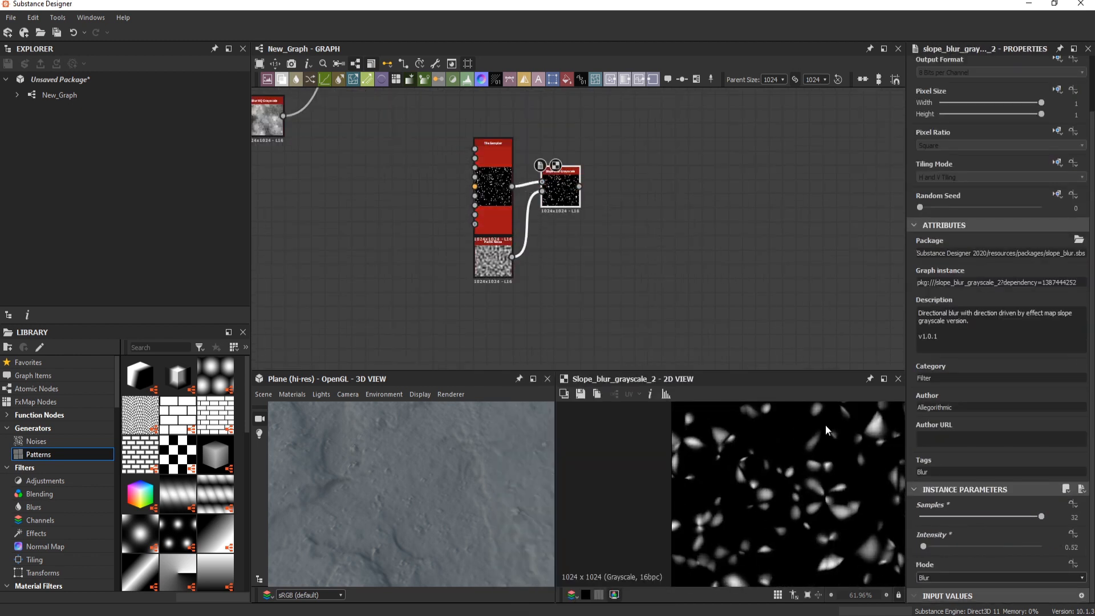
Step: Add a Curve node after the Slope Blur, insert a control point and shift the curve's dark end inward
key(space)
text(curve)
key(Return)
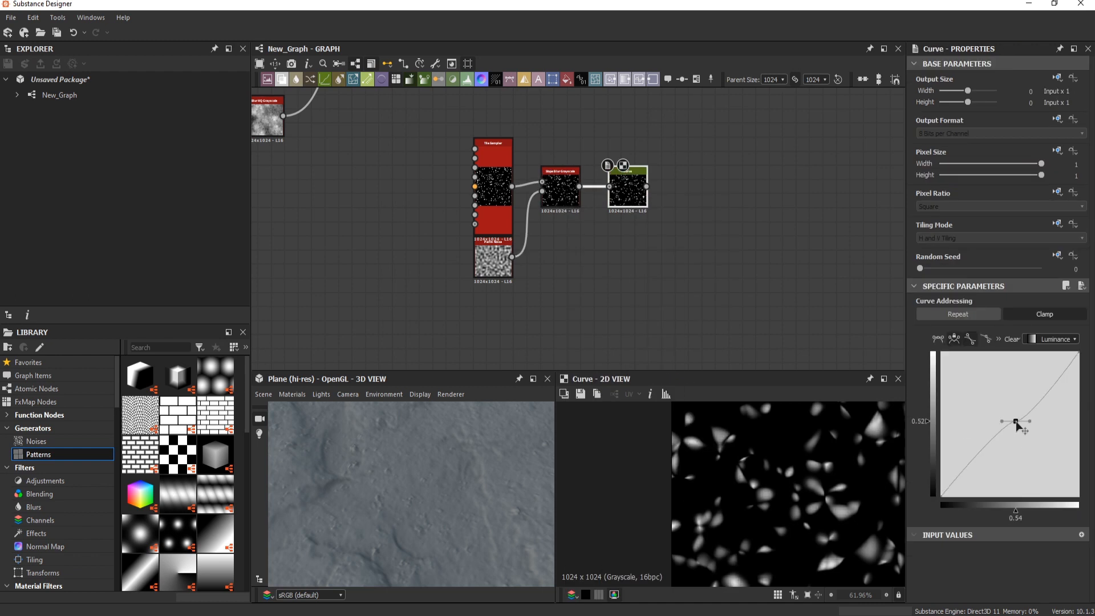
drag(1015, 421, 998, 393)
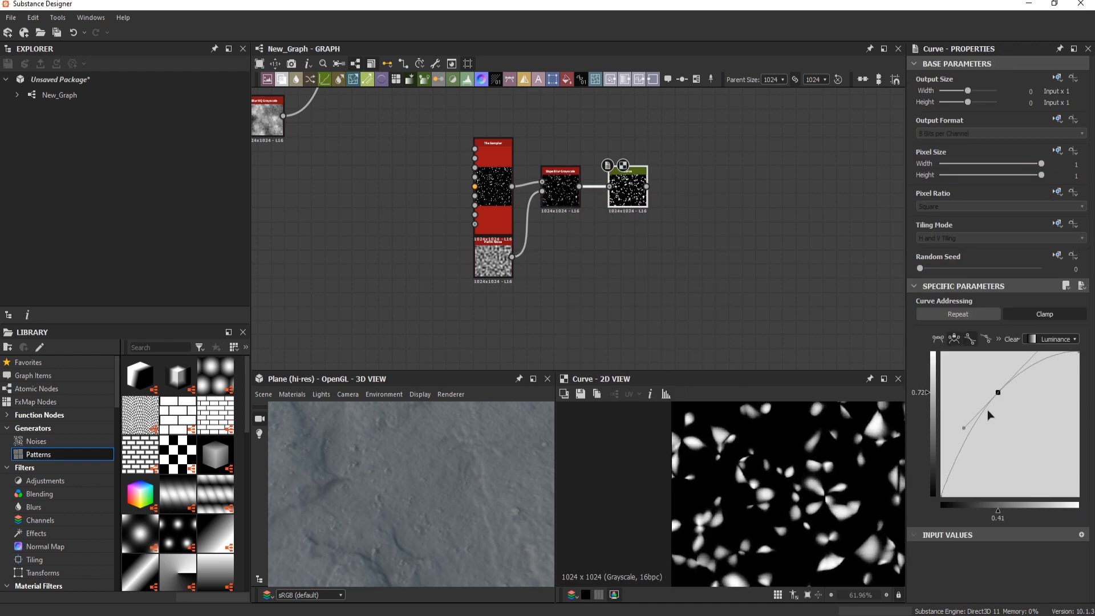
drag(942, 496, 981, 500)
Step: Add a Blend node on the main height chain and connect the Curve output as its foreground
scroll(652, 171, down, 4)
middle_drag(652, 171, 570, 267)
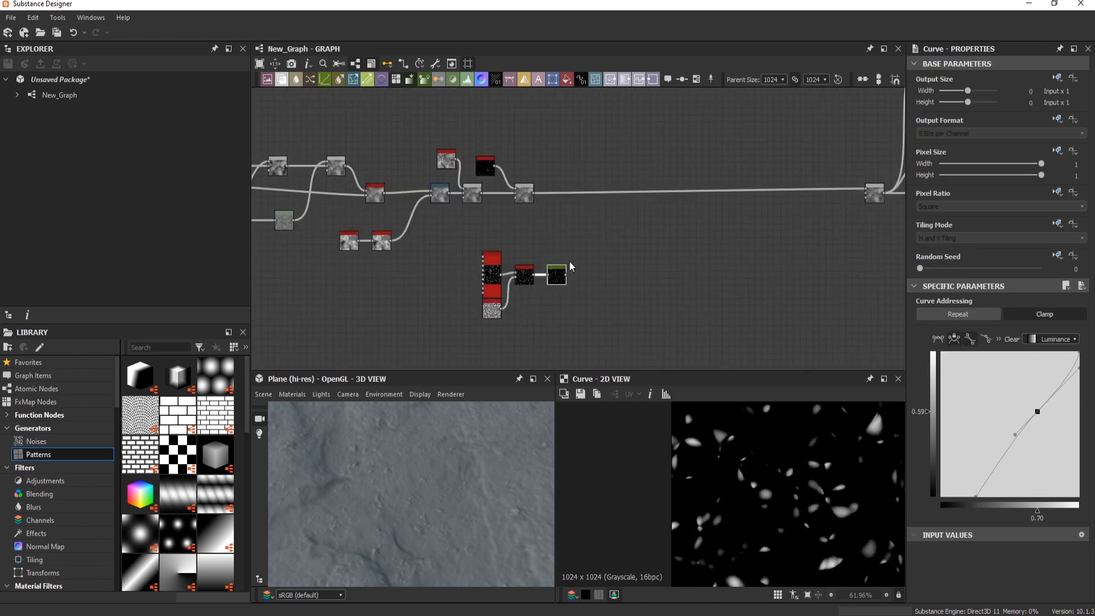
scroll(561, 204, up, 3)
click(556, 186)
key(space)
text(bl)
key(Return)
drag(785, 177, 569, 326)
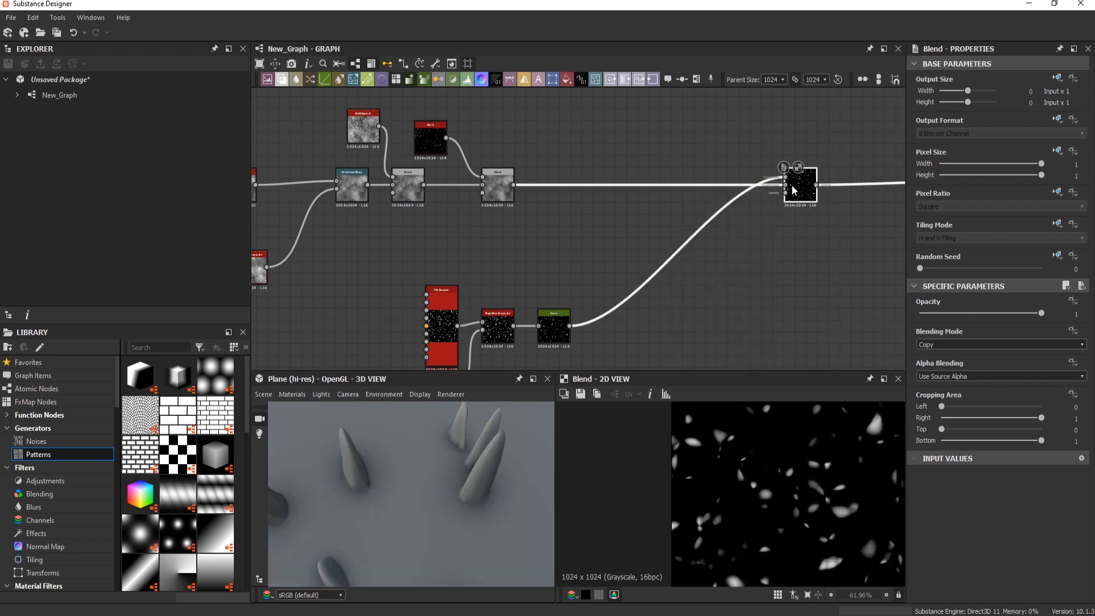
Step: Set the new Blend's mode to Max (Lighten) and its opacity to 0.16
click(949, 344)
click(947, 381)
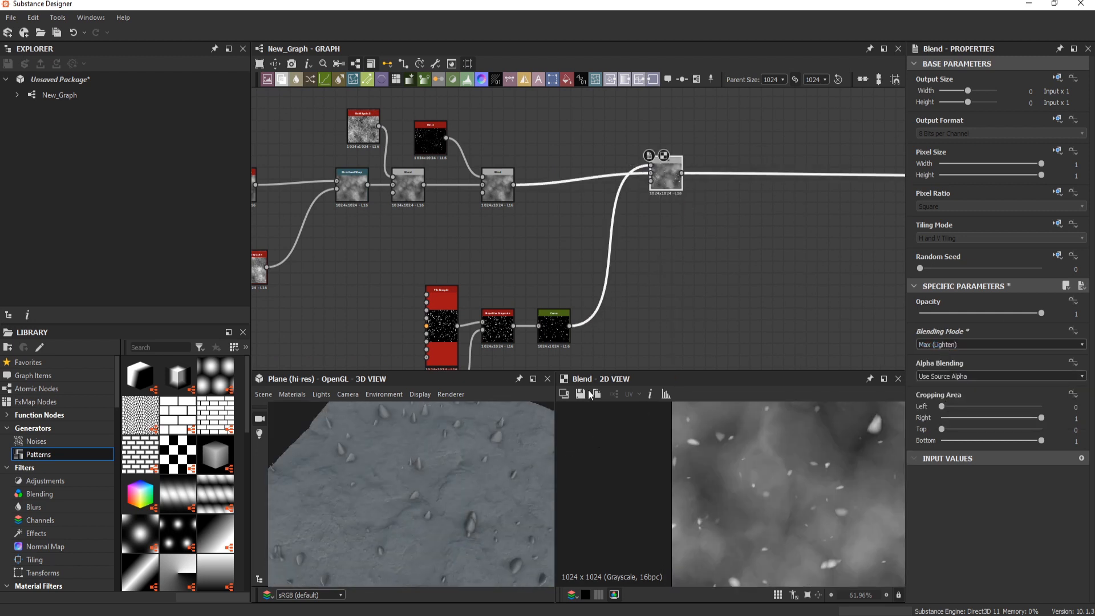
middle_drag(767, 284, 840, 203)
drag(500, 442, 562, 472)
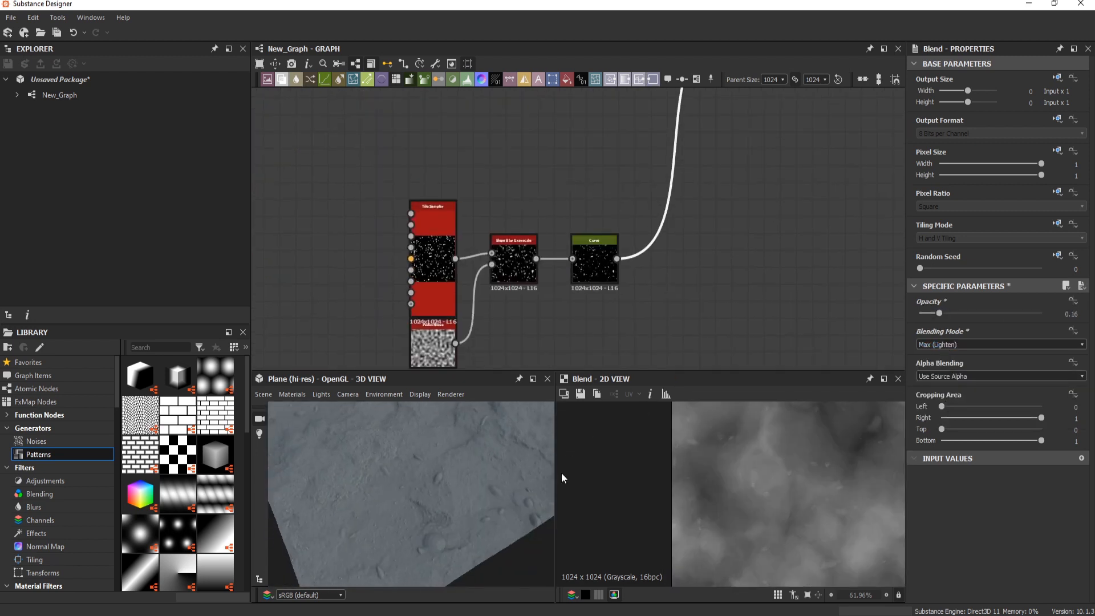
Step: Set the Tile Sampler's scale to 0.25 and scale random to 0.12
scroll(410, 352, up, 2)
double_click(466, 262)
scroll(1046, 512, down, 3)
scroll(1046, 512, down, 4)
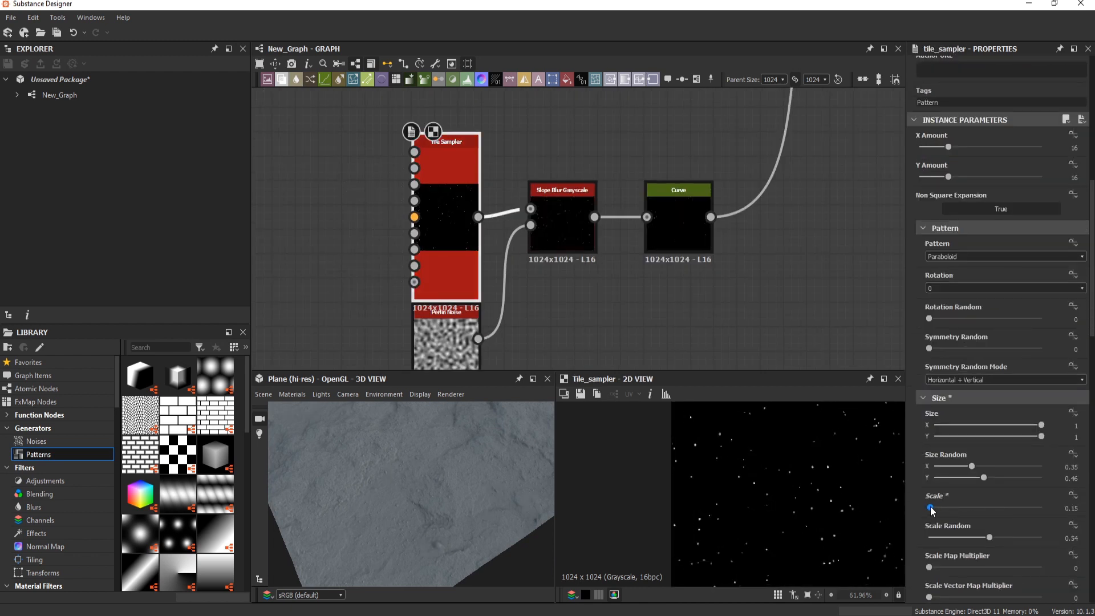
drag(931, 508, 946, 508)
drag(989, 536, 933, 508)
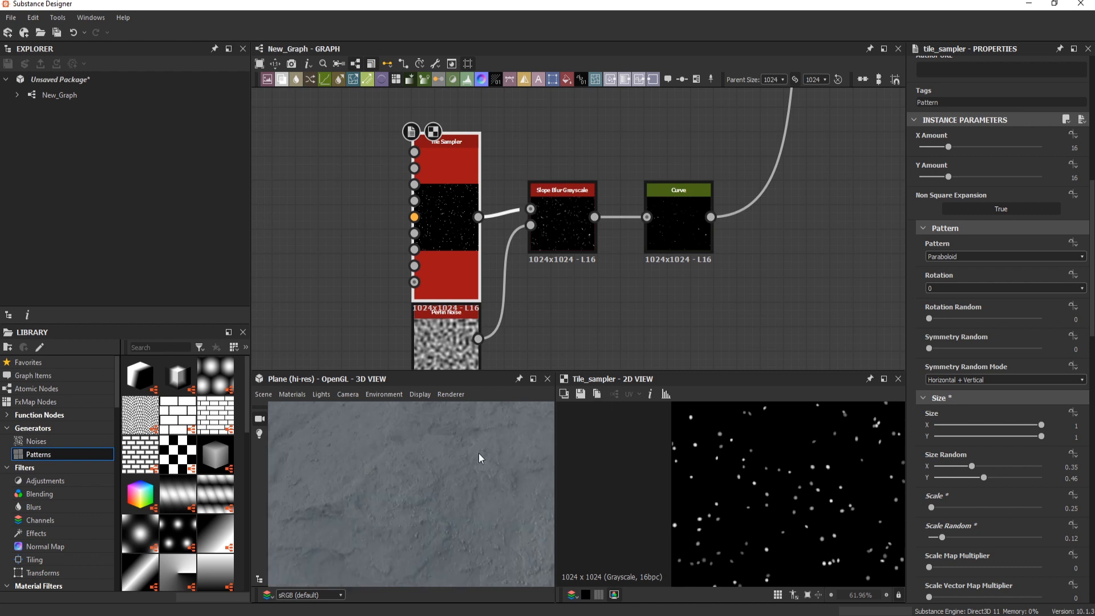
Step: Reshape the Curve node so its control point bows the curve upward and brightens the pebbles
double_click(679, 217)
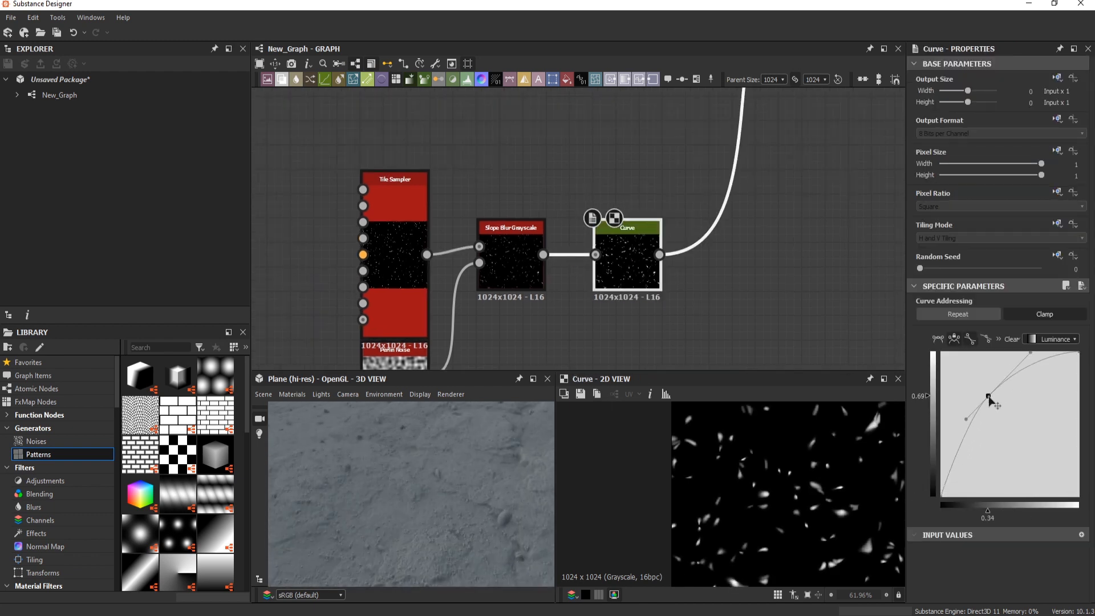
drag(988, 396, 981, 396)
drag(485, 479, 411, 484)
Step: Set the opacity of the Max (Lighten) Blend that adds the pebbles to 0.08
double_click(393, 263)
scroll(696, 433, down, 1)
scroll(997, 488, down, 3)
double_click(510, 256)
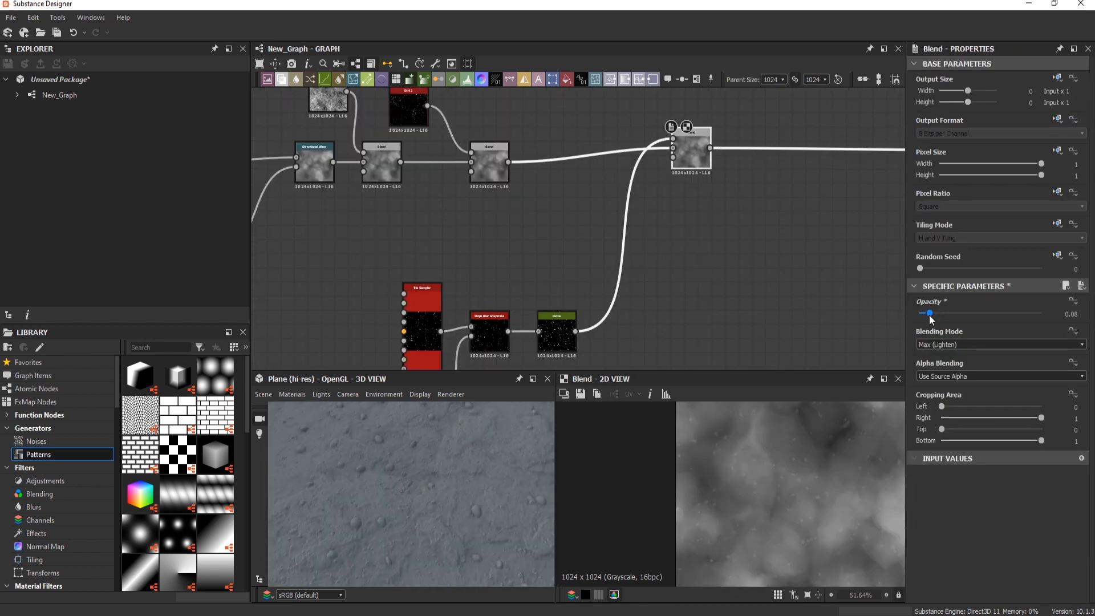
click(929, 315)
drag(516, 485, 450, 454)
Step: Set the pebble Tile Sampler's color random to 0.81
scroll(487, 472, up, 2)
double_click(424, 320)
scroll(996, 509, down, 6)
scroll(996, 509, down, 12)
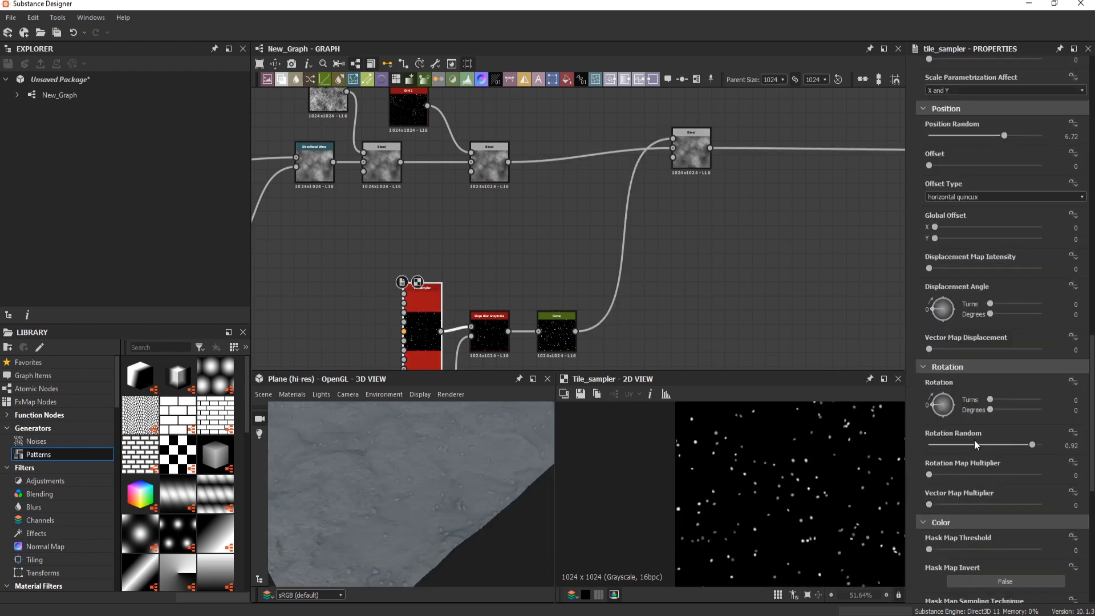
drag(994, 431, 1049, 434)
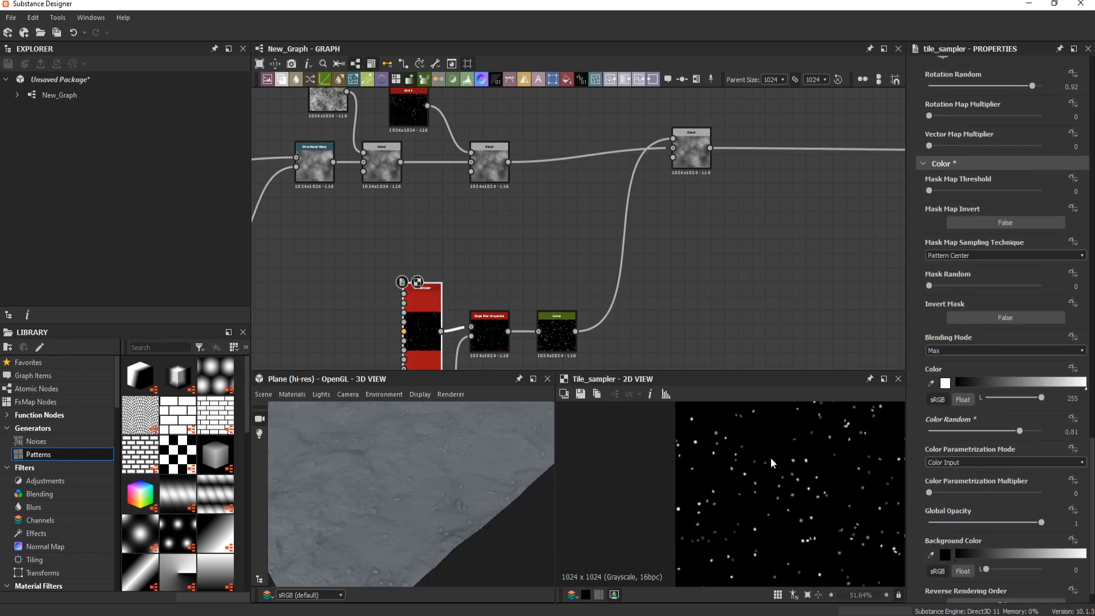
Step: Insert a Blend node after the Curve, feed it the existing cloud noise, and move that noise below the main chain
middle_drag(548, 331, 731, 266)
click(476, 274)
key(space)
key(Return)
scroll(731, 266, down, 2)
drag(730, 266, 560, 152)
scroll(502, 199, down, 4)
scroll(502, 188, up, 4)
middle_drag(553, 155, 484, 103)
drag(486, 106, 522, 205)
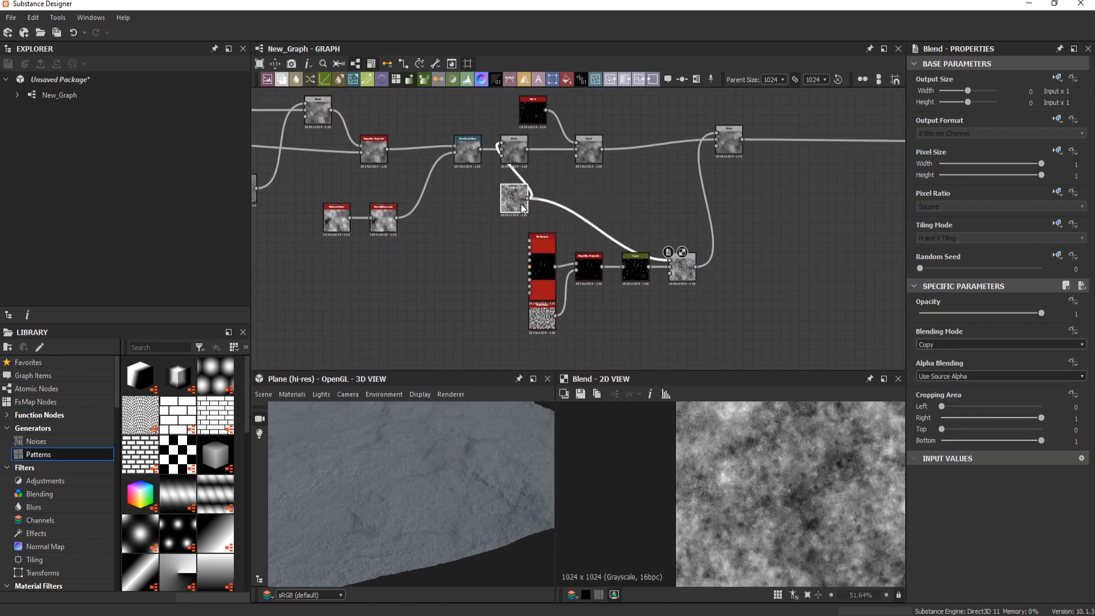
Step: Set the Blend after the Curve to Multiply with an opacity of about 0.71
click(929, 377)
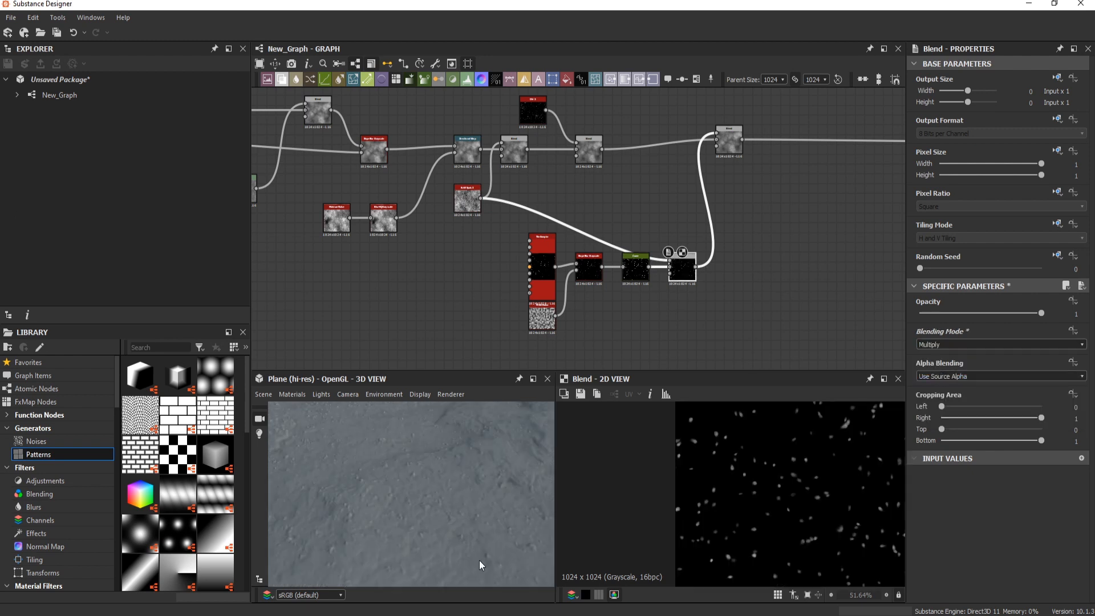
scroll(695, 517, up, 5)
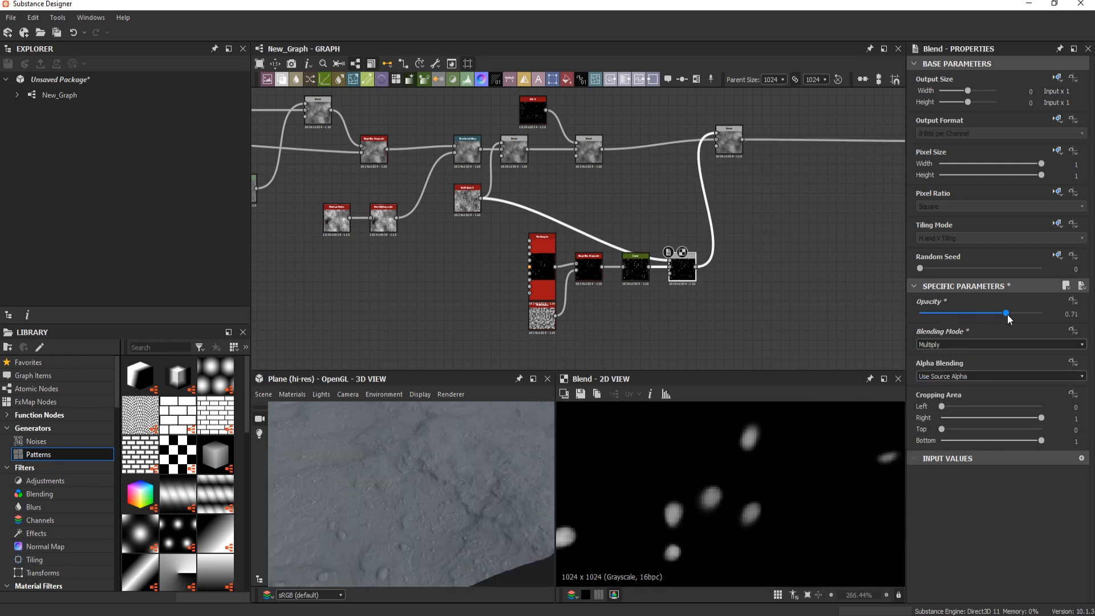
drag(1009, 318, 1010, 318)
drag(423, 530, 528, 470)
Step: Add a Polygon 2 node in the empty area below the pebble Tile Sampler group
scroll(529, 470, down, 3)
middle_drag(537, 365, 539, 288)
click(540, 307)
key(space)
text(po)
click(600, 316)
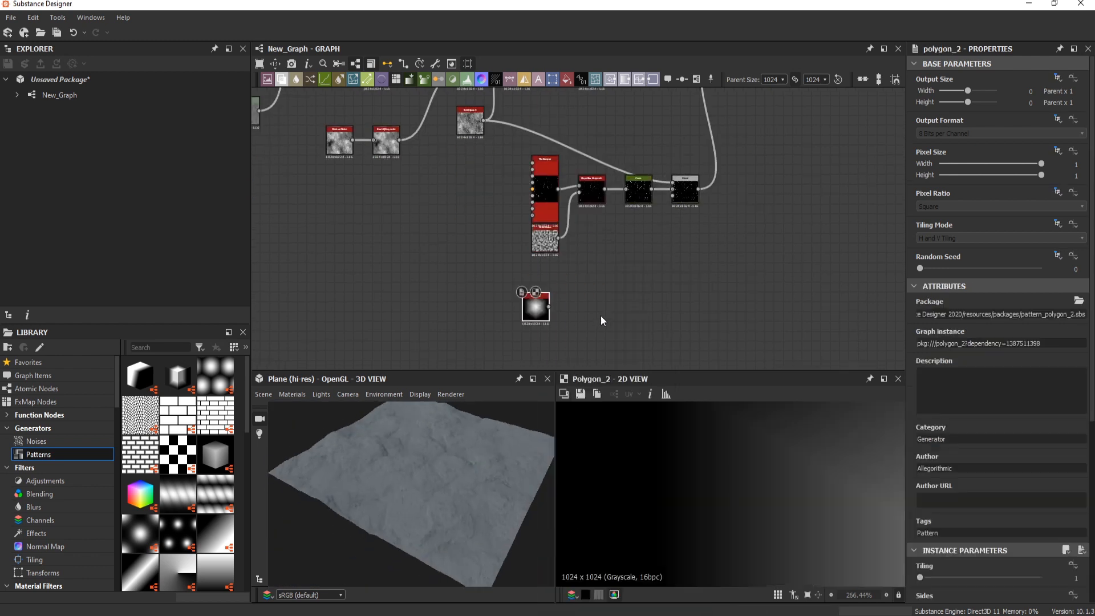
Step: Set the Polygon 2 node's curve to about 0.31 and its scale to 0.52
scroll(539, 305, up, 3)
scroll(766, 474, down, 12)
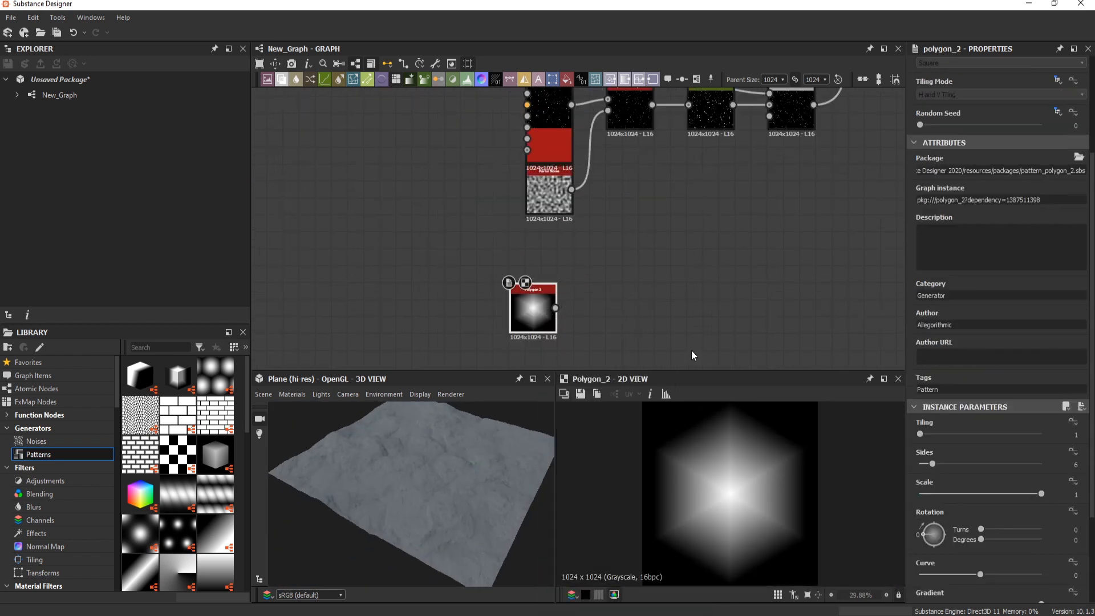
middle_drag(692, 351, 867, 260)
scroll(867, 260, up, 1)
scroll(489, 496, up, 5)
drag(689, 216, 591, 207)
scroll(947, 458, down, 2)
drag(980, 503, 1000, 504)
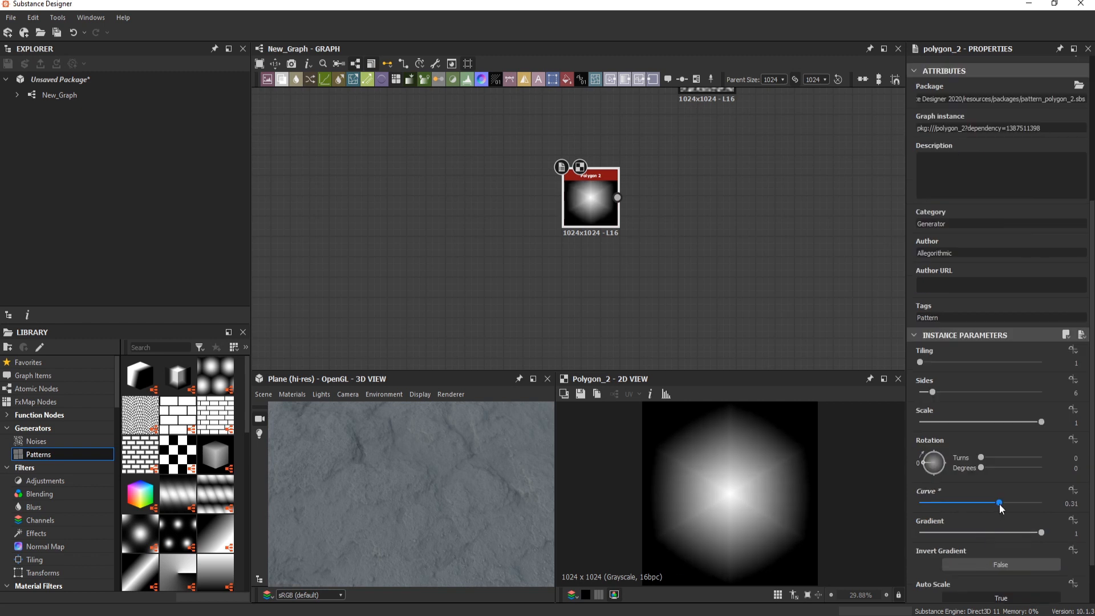
drag(1005, 422, 982, 422)
Step: Add a Slope Blur Grayscale after the polygon, driven by the lower noise node, with 32 samples, and change its mode
key(space)
text(sl)
click(600, 272)
scroll(576, 276, down, 5)
middle_drag(268, 165, 451, 223)
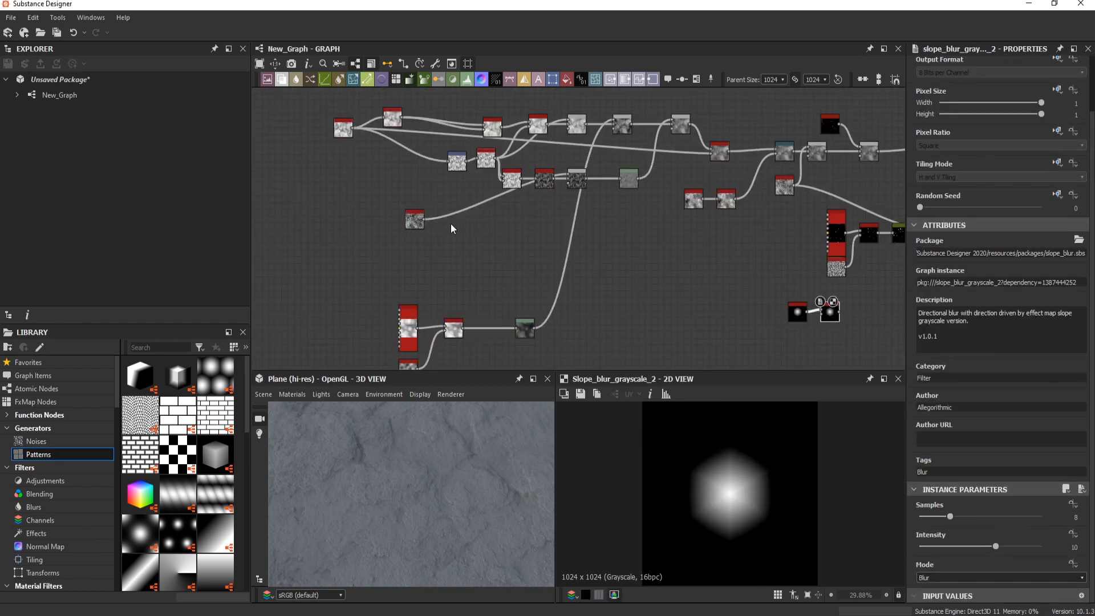
middle_drag(580, 247, 539, 208)
drag(758, 330, 753, 276)
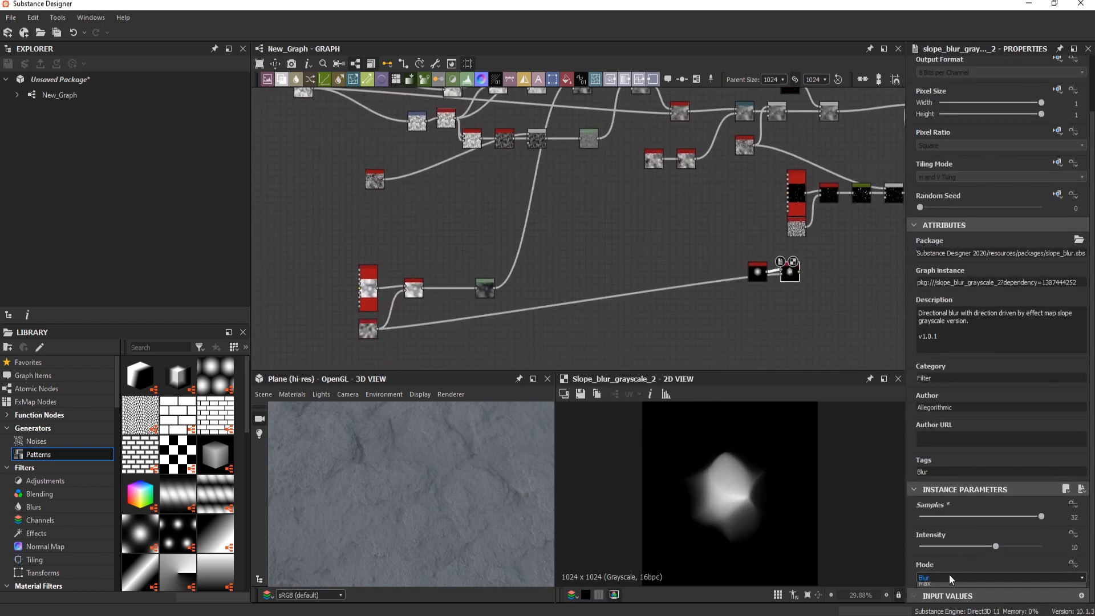
click(942, 598)
Step: Add a Blend node after the polygon's Slope Blur and place a Gradient Linear 1 node below it
scroll(794, 285, up, 3)
key(space)
text(bl)
key(Return)
middle_drag(793, 273, 759, 239)
key(space)
text(gra)
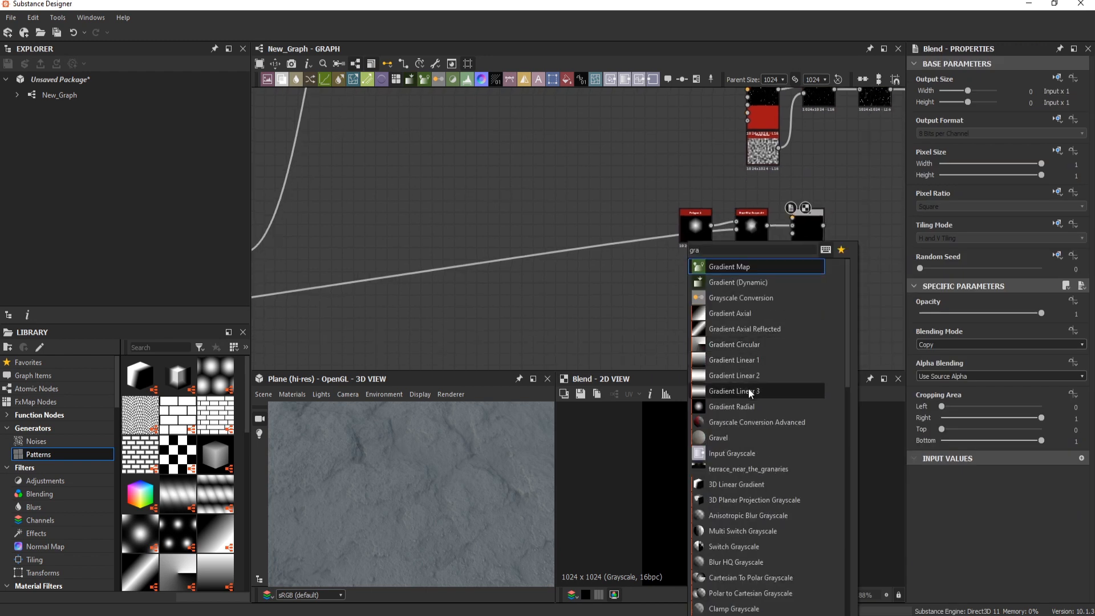
click(742, 360)
Step: Connect the gradient to the polygon's Blend and set the blending mode to Min (Darken)
double_click(814, 218)
click(956, 344)
click(947, 401)
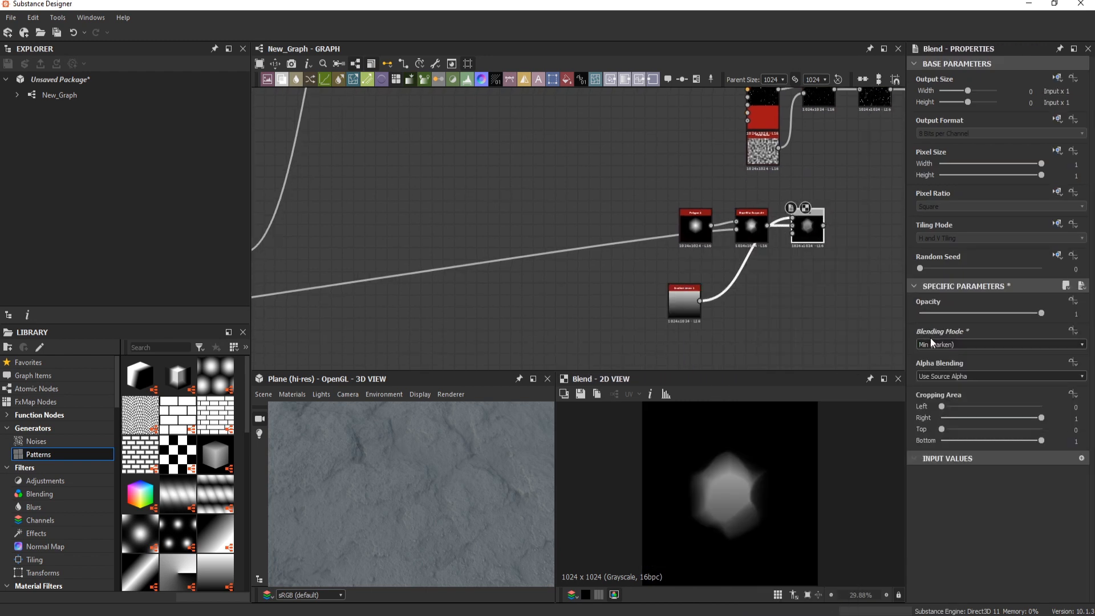
scroll(936, 344, up, 3)
scroll(936, 345, down, 3)
Step: Insert a Levels node between the gradient and the Blend and raise its input black level
click(728, 291)
key(space)
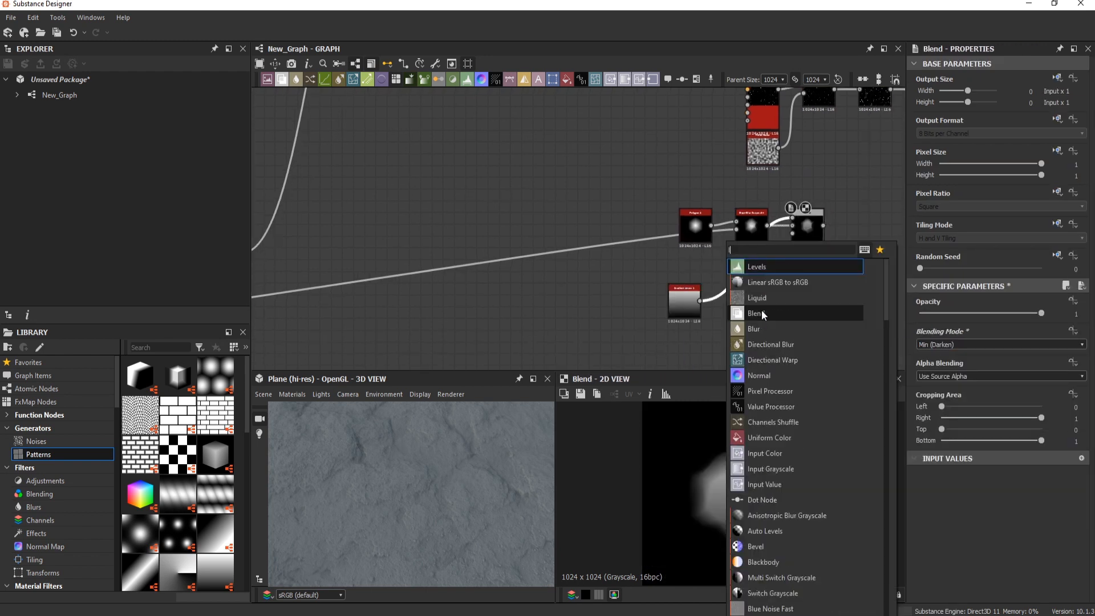
click(762, 267)
drag(928, 334, 996, 334)
double_click(808, 227)
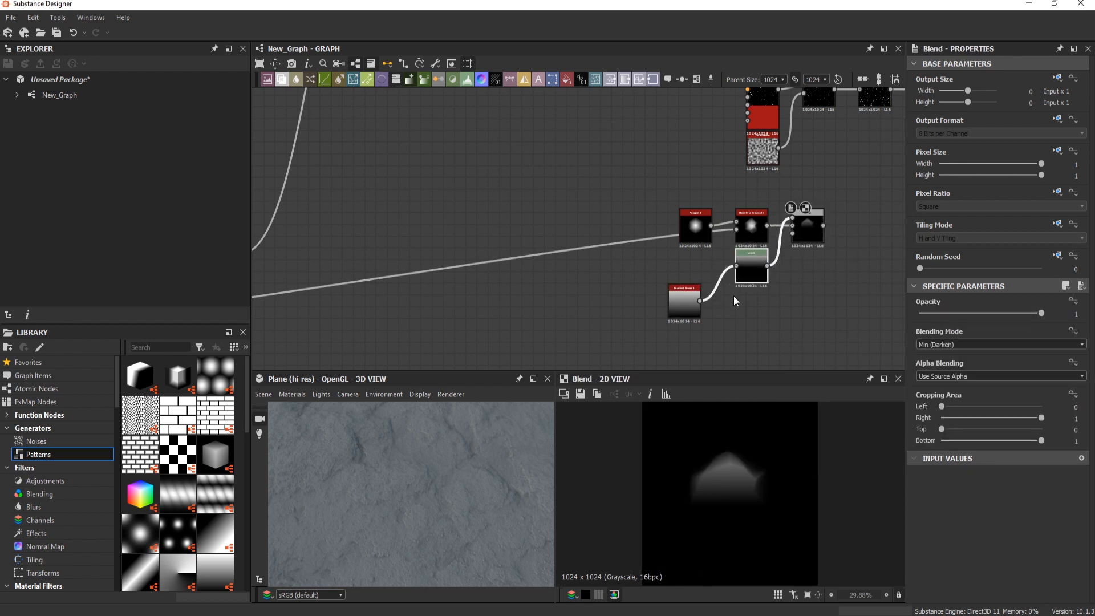
click(752, 268)
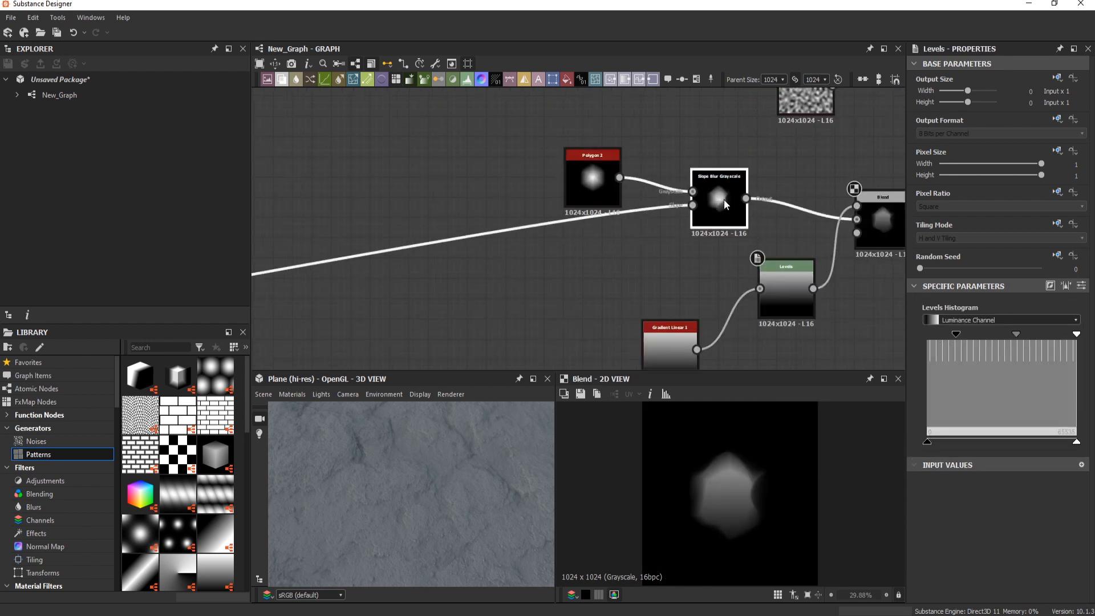
Step: Add a Directional Warp node after the Min (Darken) Blend
double_click(880, 220)
middle_drag(794, 169, 501, 220)
scroll(501, 220, down, 1)
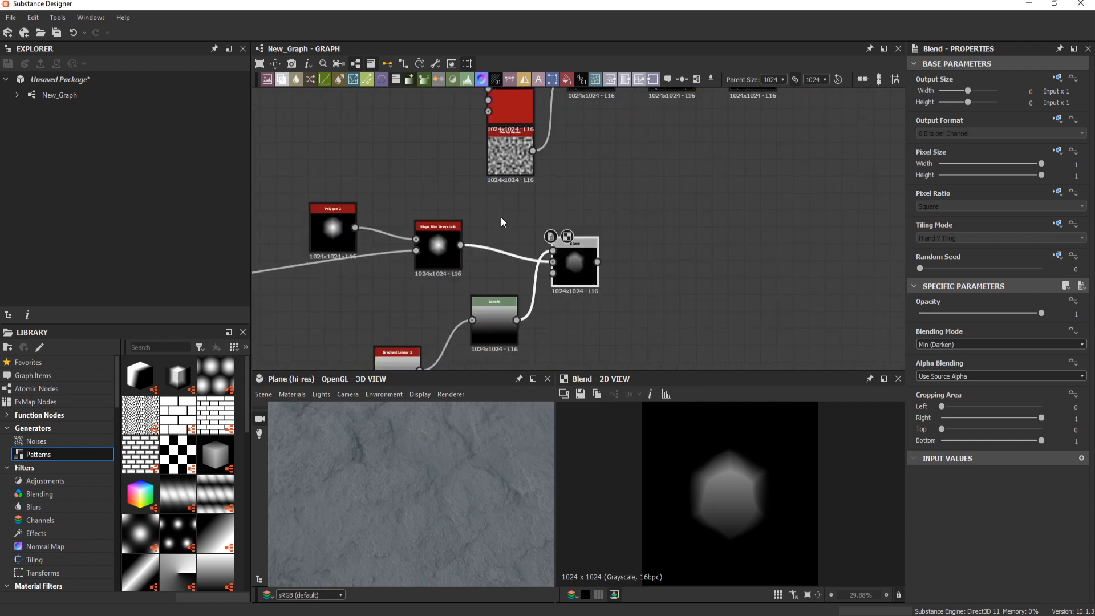
key(space)
text(w)
click(630, 391)
Step: Add a Crystal 1 noise node below the Blend and set its scale to 8
middle_drag(583, 348, 557, 290)
key(space)
text(cry)
click(582, 269)
drag(935, 577, 924, 578)
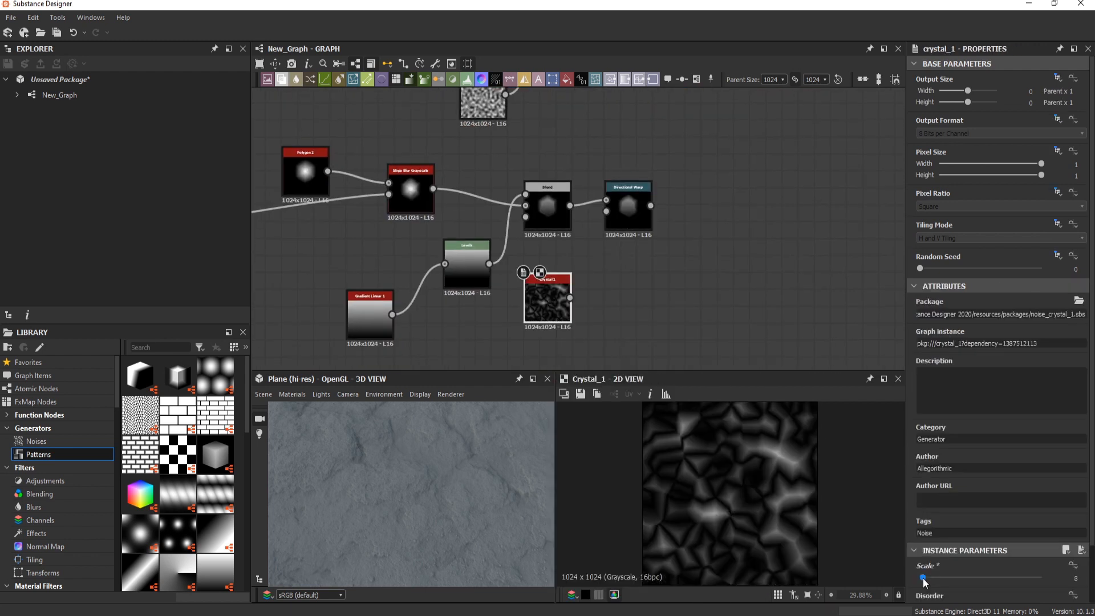
Step: Feed the Crystal noise into the Directional Warp and set intensity to 20 and warp angle to 21 degrees
double_click(627, 212)
drag(926, 340, 922, 349)
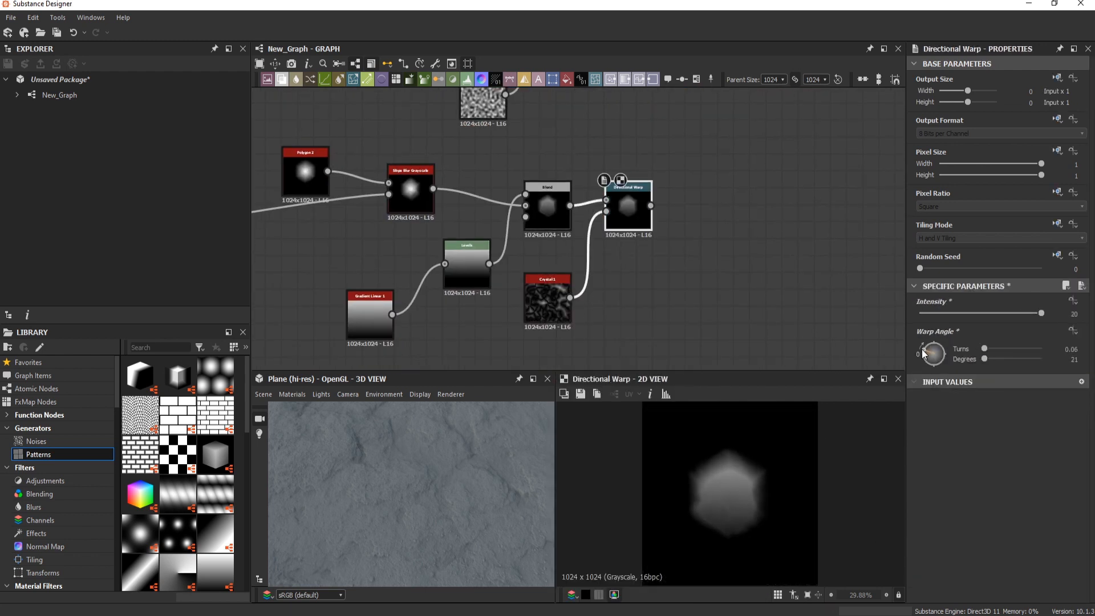
middle_drag(426, 230, 498, 207)
Step: Set the Polygon 2 node's curve to 0.52
click(377, 147)
scroll(992, 566, down, 5)
middle_drag(596, 205, 587, 286)
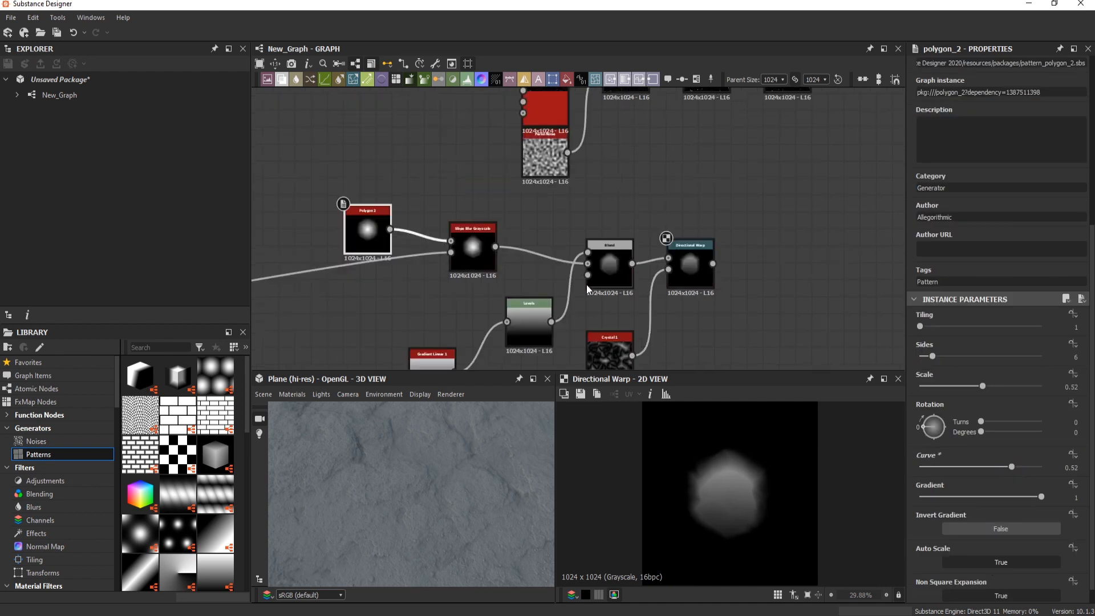
Step: Duplicate the pebble Tile Sampler, place it after the Directional Warp and connect the warp to its pattern input
scroll(553, 214, down, 3)
click(552, 149)
key(ctrl+d)
drag(575, 214, 673, 252)
scroll(673, 252, up, 5)
drag(530, 223, 621, 191)
Step: Set the duplicated Tile Sampler's pattern to Pattern Input and its scale to 1.36
double_click(622, 191)
click(959, 436)
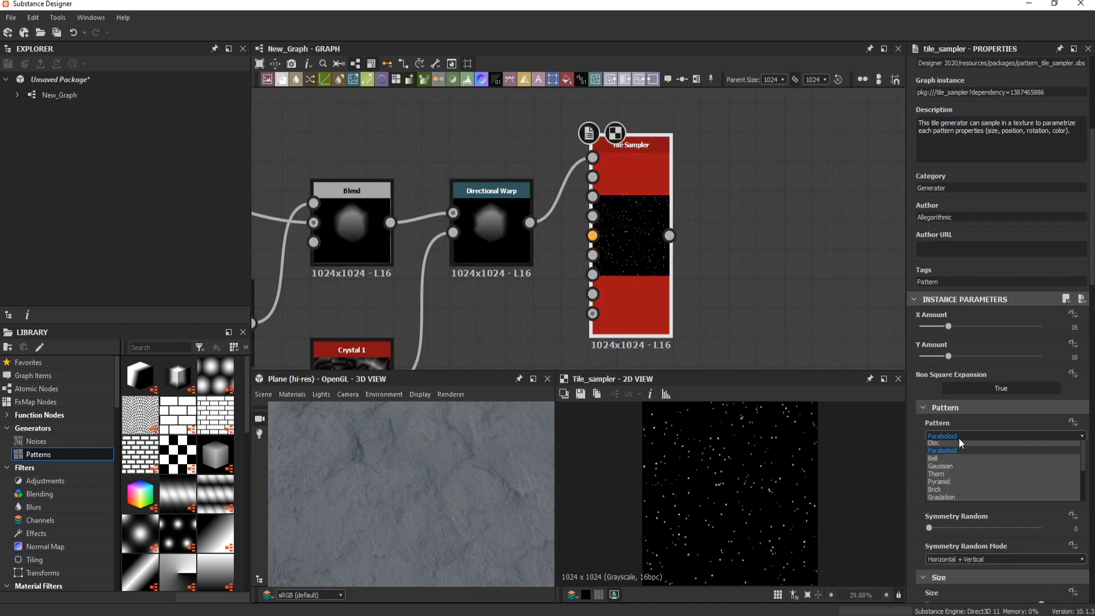
click(960, 447)
scroll(985, 528, down, 8)
mouse_move(940, 529)
mouse_down()
mouse_move(953, 529)
mouse_move(945, 529)
mouse_up()
scroll(649, 256, down, 4)
scroll(648, 258, down, 2)
Step: Add another Blend at the end of the main height chain and connect the duplicated Tile Sampler to it
middle_drag(648, 171, 555, 320)
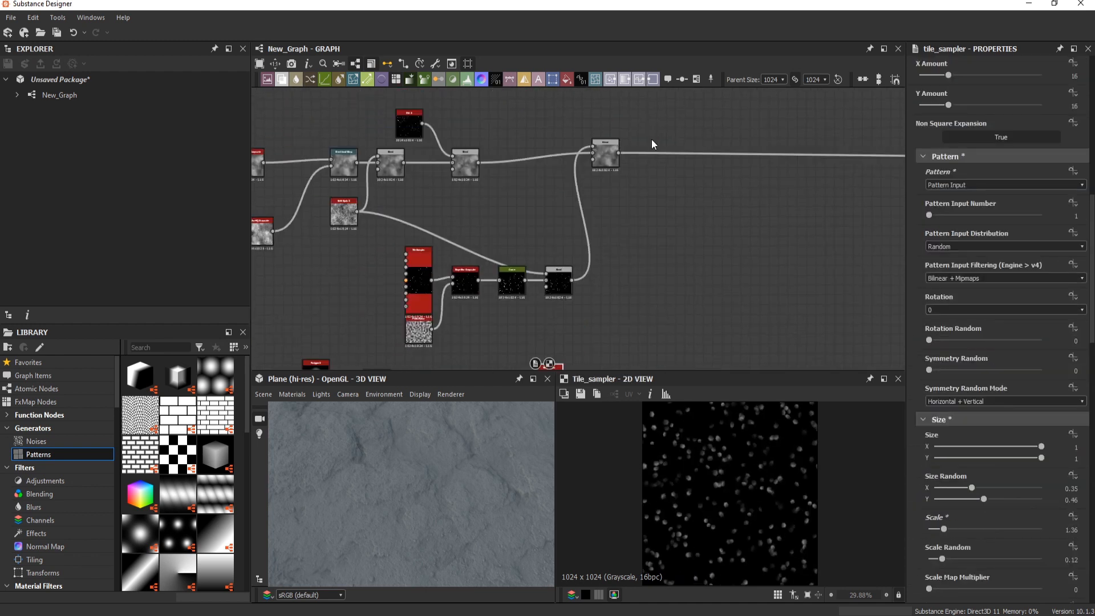
click(650, 153)
key(space)
key(Return)
scroll(645, 164, down, 2)
middle_drag(646, 164, 703, 120)
drag(647, 282, 793, 113)
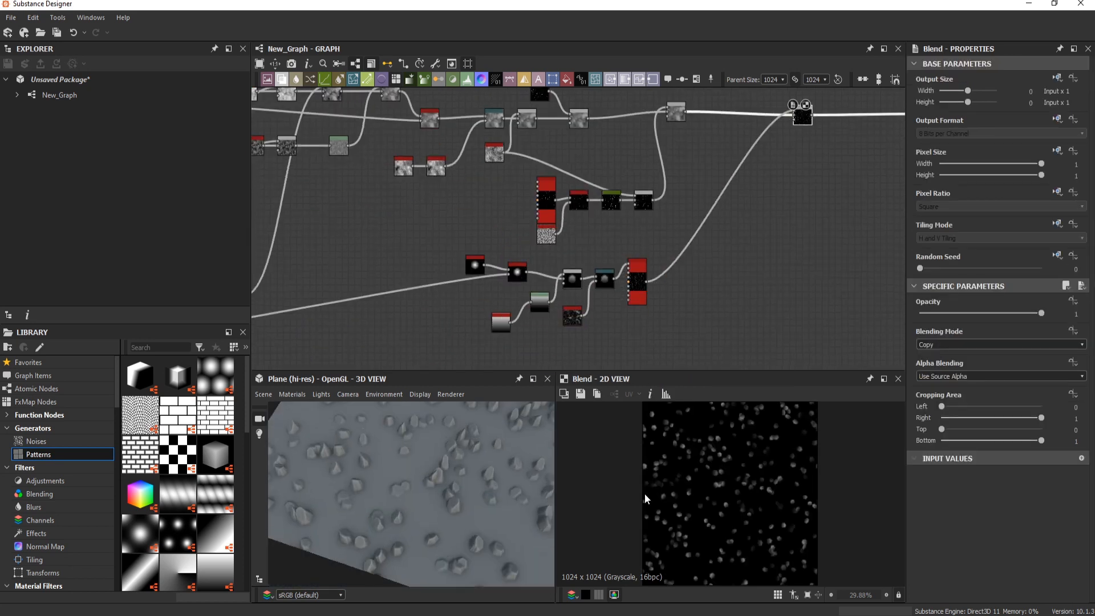
Step: Set the blending mode of the last Blend on the main chain to Max (Lighten)
click(935, 345)
click(941, 378)
drag(537, 508, 501, 514)
Step: Insert a Levels node between the duplicated Tile Sampler and the last Blend and brighten its midtones
click(680, 260)
key(space)
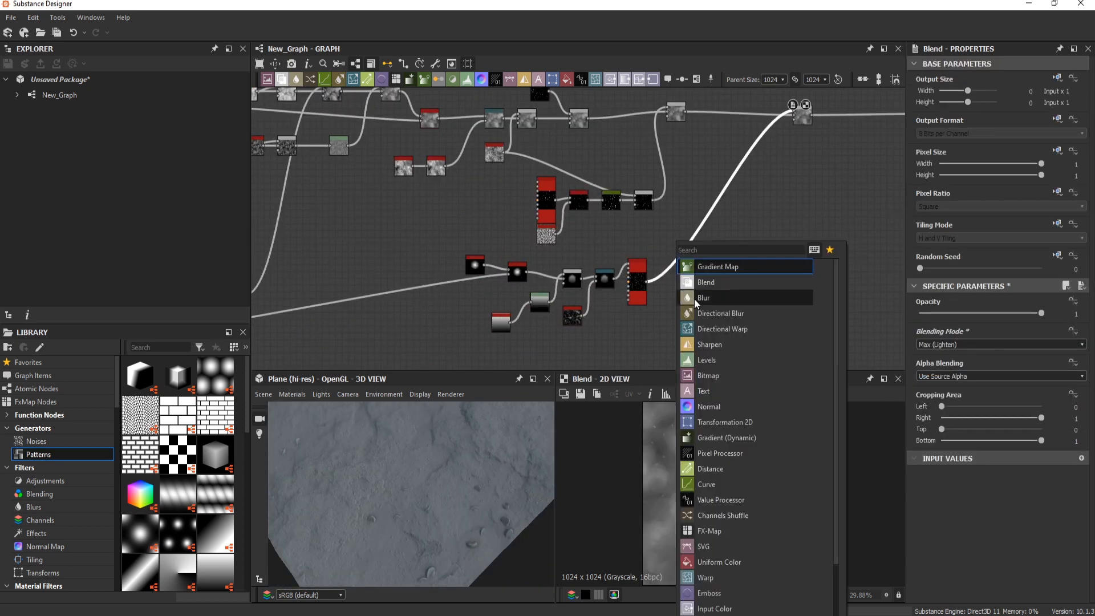
click(697, 359)
scroll(603, 299, up, 3)
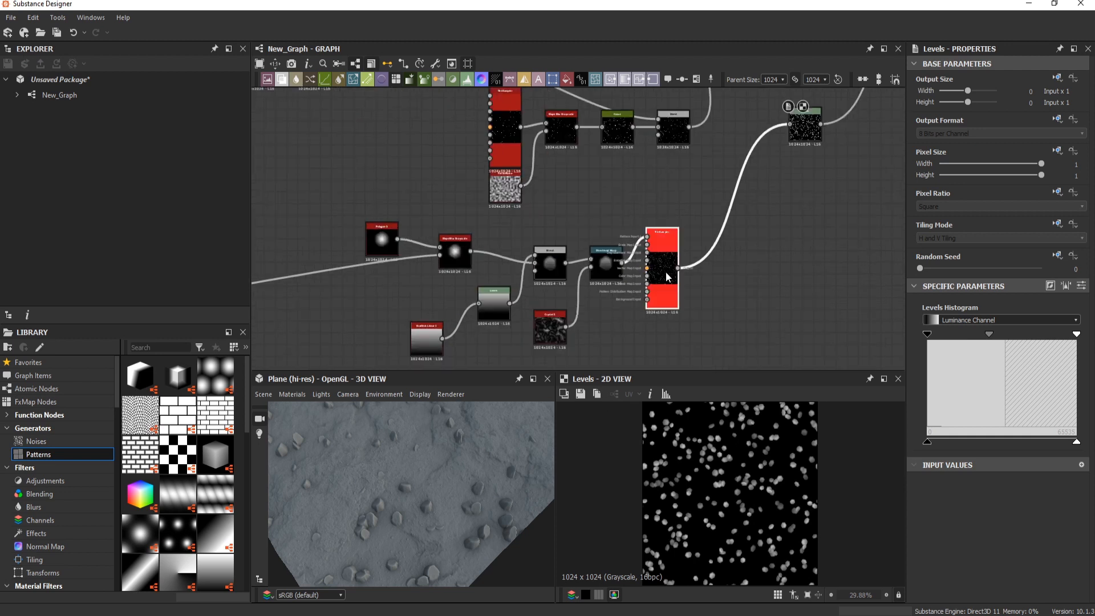
Step: Set the stone Tile Sampler's Scale Random to about 0.61
double_click(666, 271)
scroll(1009, 515, down, 5)
drag(983, 523, 976, 523)
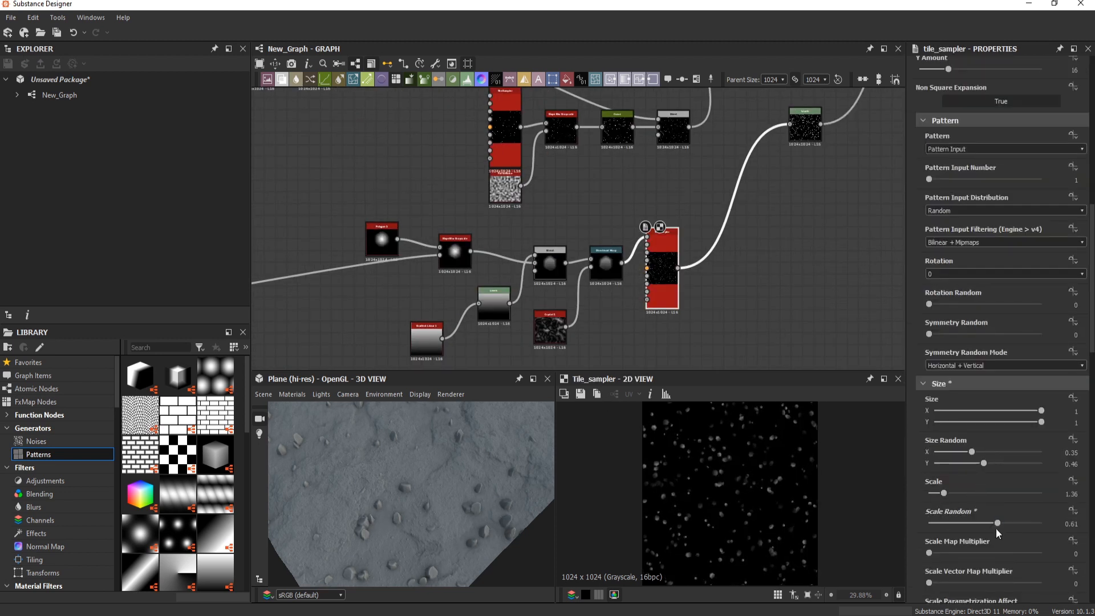
scroll(971, 504, down, 15)
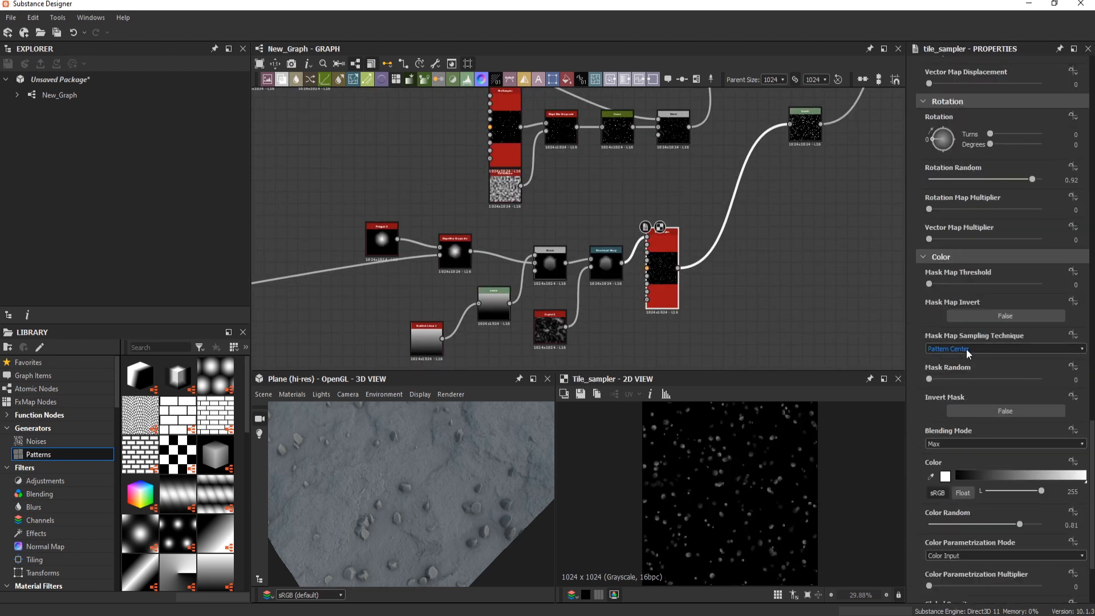
Step: Set the stone Tile Sampler's Color Parametrization Mode to Scale with a multiplier of 1, and reduce Color Random to 0.13
scroll(960, 552, down, 3)
click(951, 447)
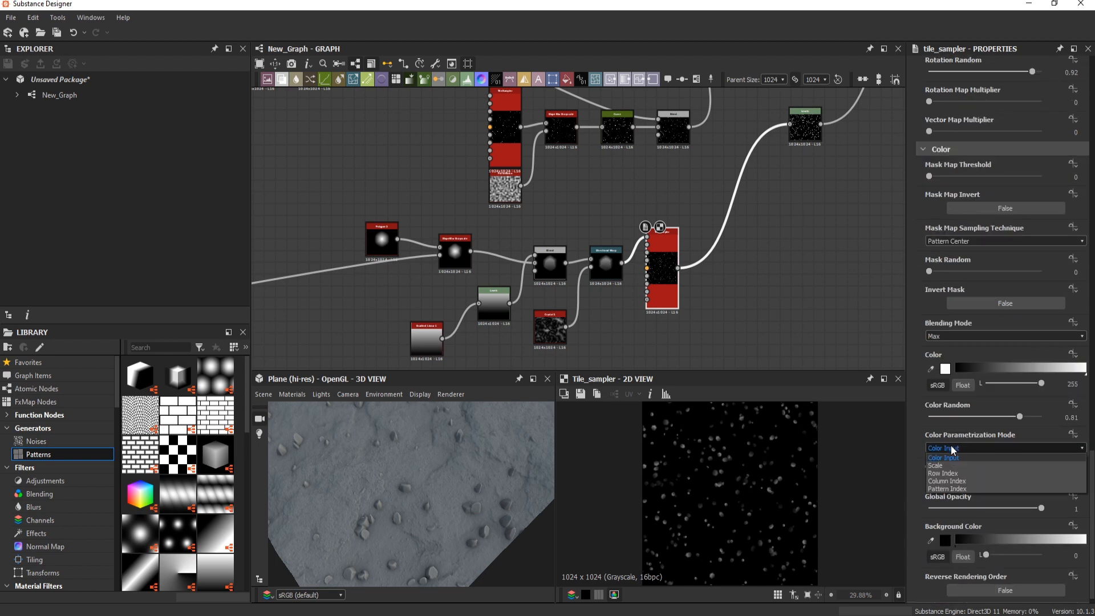
click(952, 464)
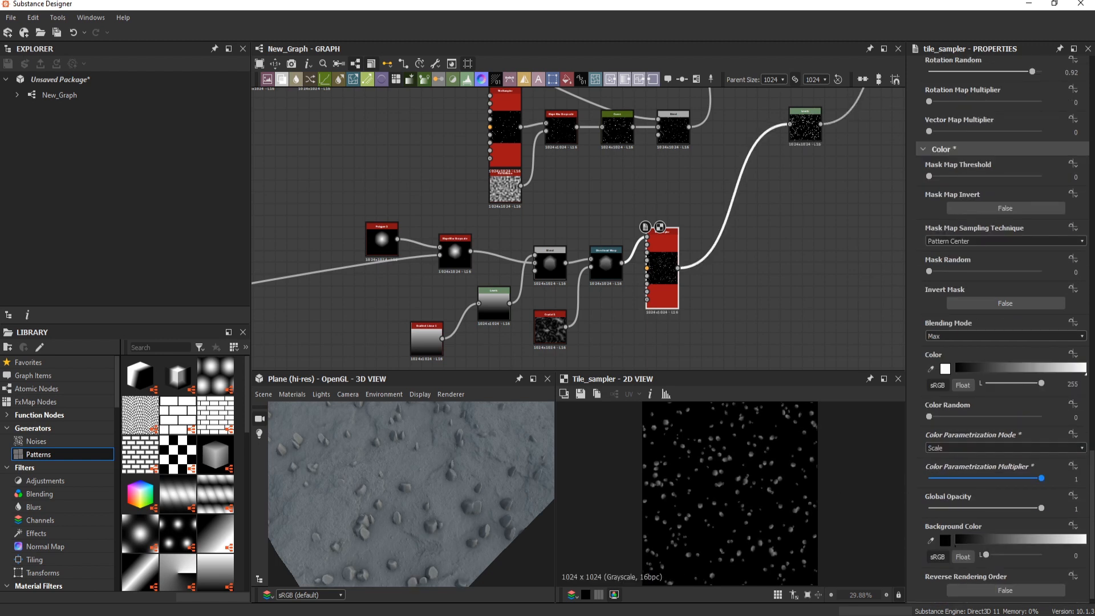
drag(1015, 501, 1042, 501)
drag(484, 522, 562, 485)
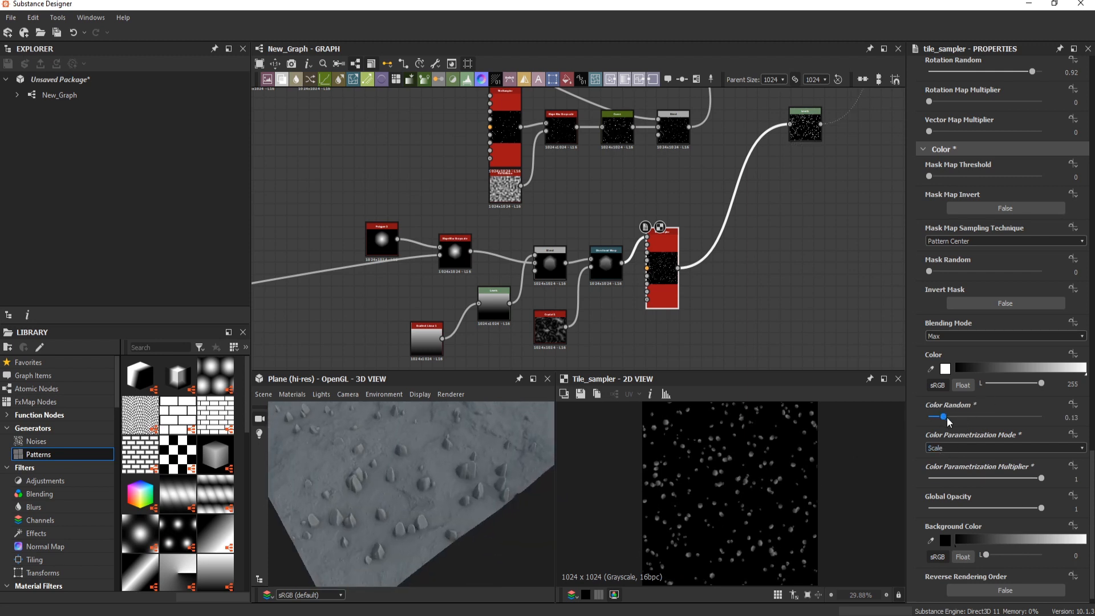
Step: Lower the output white level in the Levels node after the stone Tile Sampler to reduce the stones' height
middle_drag(812, 140, 770, 181)
double_click(770, 177)
double_click(622, 308)
scroll(480, 464, down, 3)
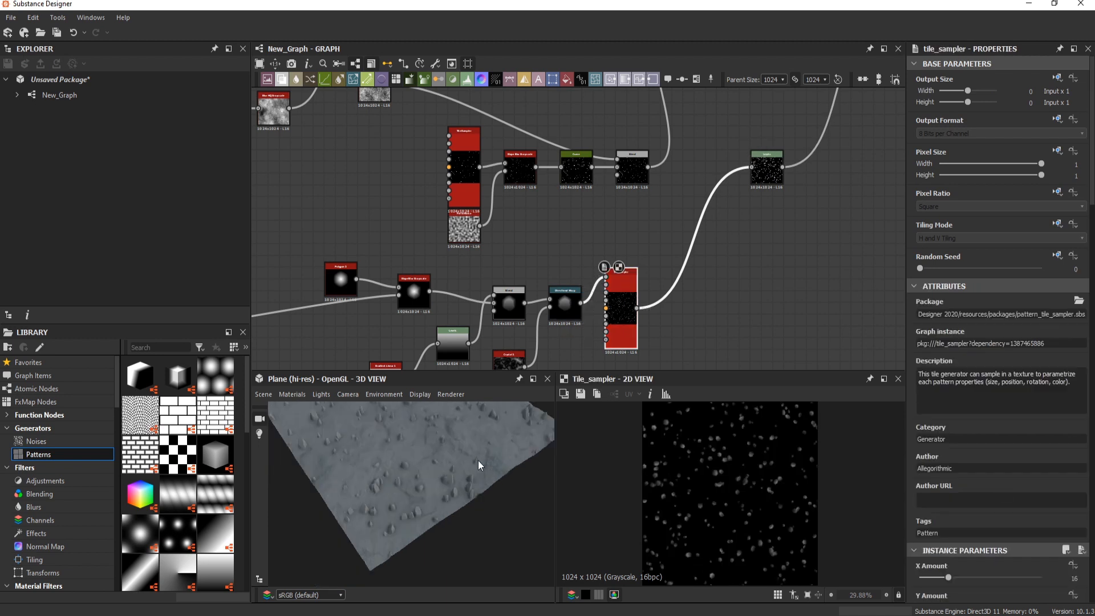
mouse_move(480, 464)
mouse_down()
mouse_move(481, 497)
mouse_move(484, 468)
mouse_up()
scroll(1011, 543, down, 3)
double_click(767, 169)
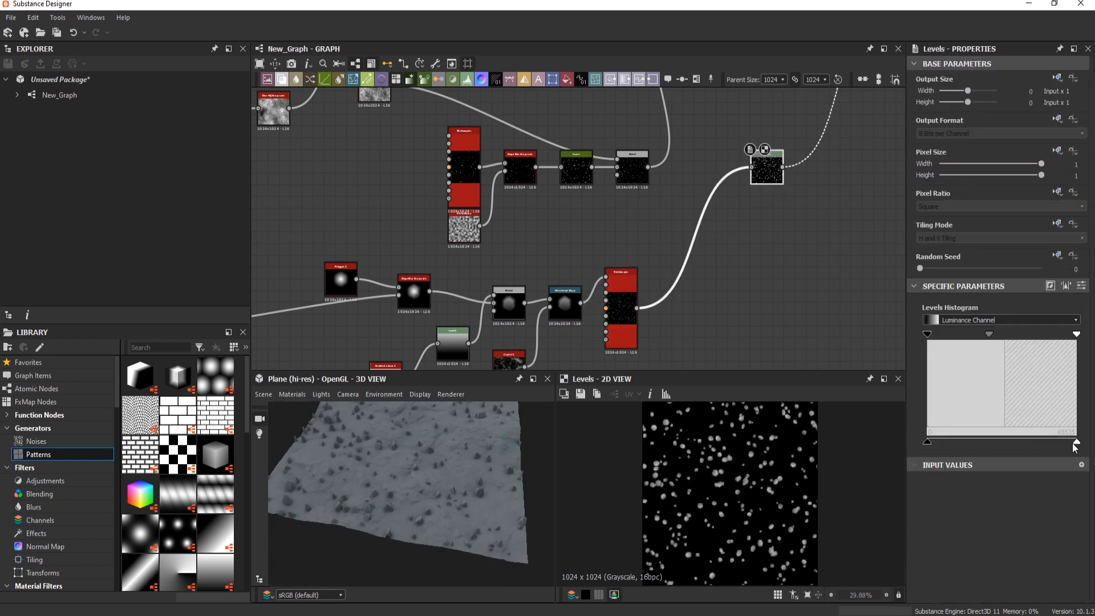
scroll(447, 522, up, 3)
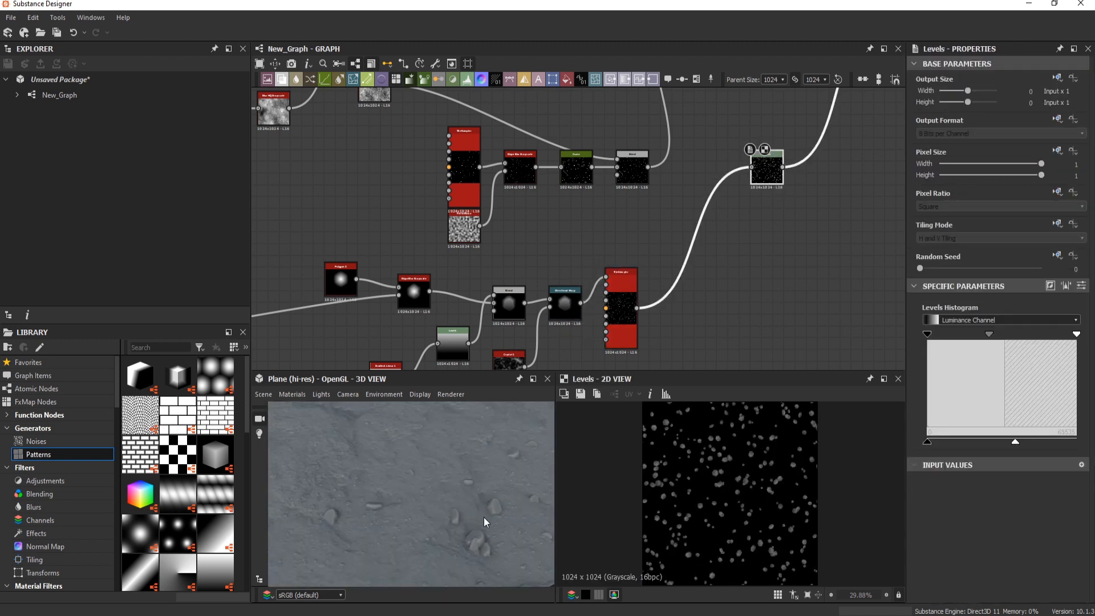
Step: Set the opacity of the Min (Darken) Blend in the stone shape chain to 0.75
middle_drag(507, 313, 568, 268)
click(568, 265)
drag(404, 437, 513, 468)
scroll(793, 219, down, 2)
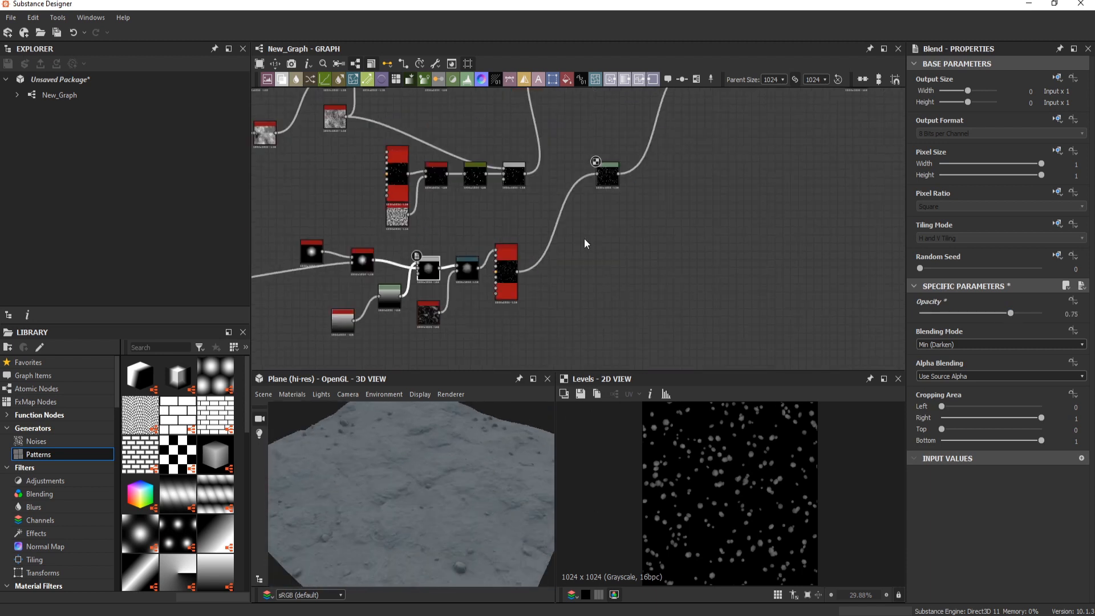
Step: Add another Blend to the main height chain after the Blend that brings in the stones
middle_drag(724, 116, 537, 223)
click(551, 167)
key(space)
text(b)
key(Return)
Step: Add a Scratches Generator below the new Blend and set its Spline Number to 502
key(space)
text(c)
key(BackSpace)
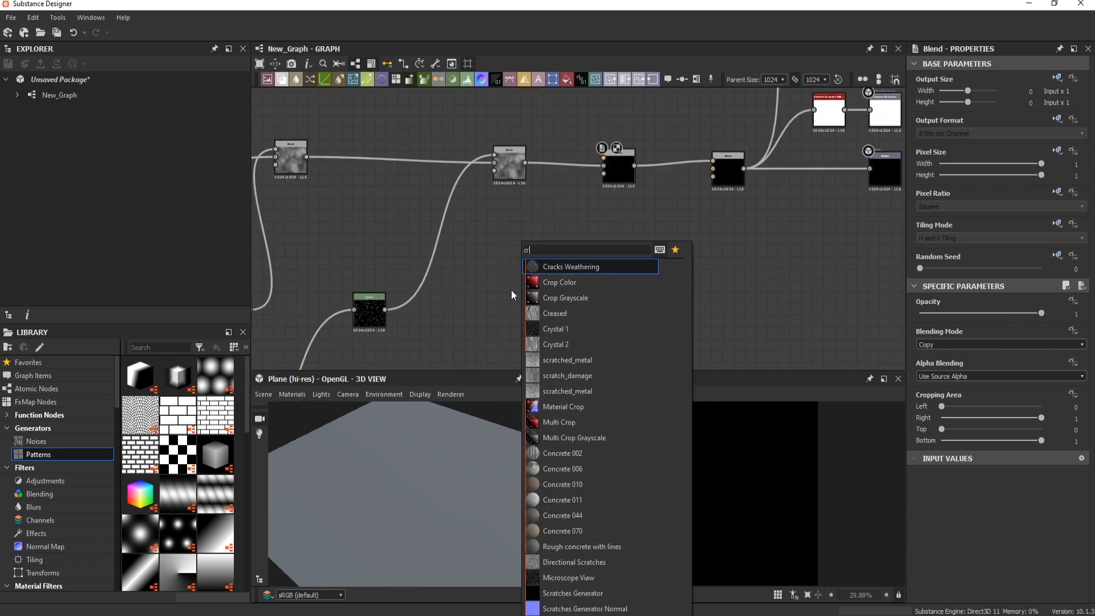
text(scr)
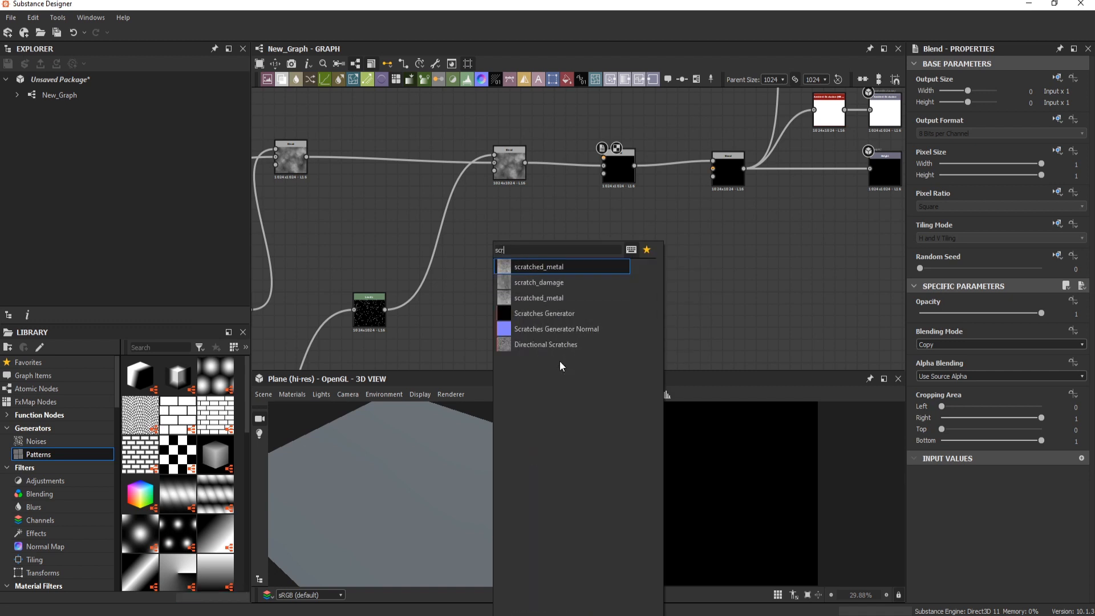
click(538, 317)
scroll(1004, 443, down, 3)
scroll(960, 532, down, 3)
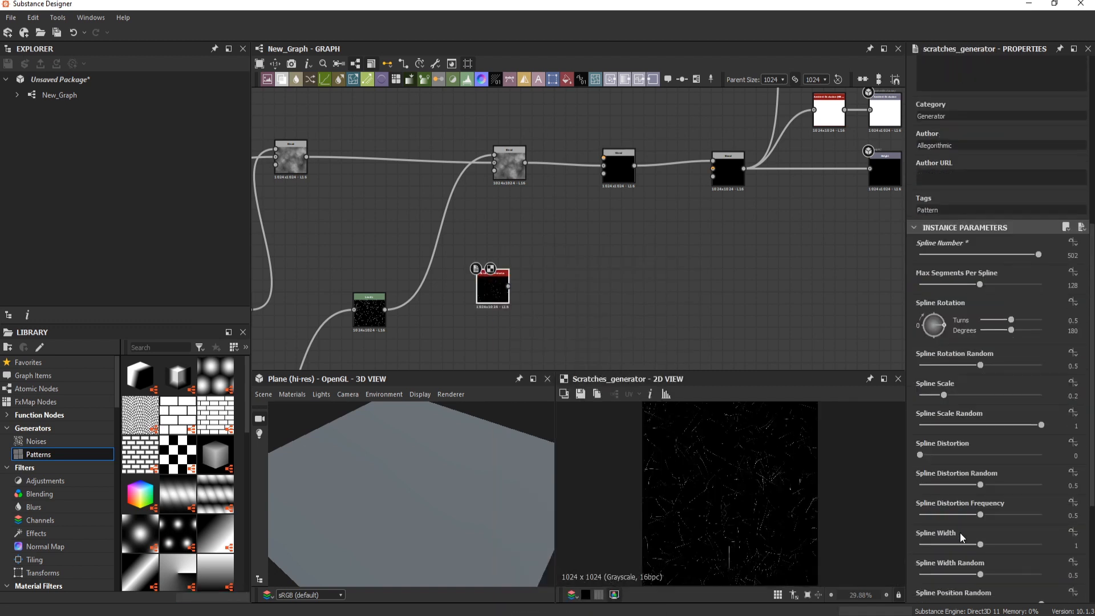
scroll(891, 392, up, 3)
scroll(758, 502, up, 3)
Step: Set the scratches' Spline Width to 2, Width Random 0.32, Scale 0.05, Distortion Random and Distortion Frequency 0.21, and Fade Length 0.29
drag(968, 544, 1051, 546)
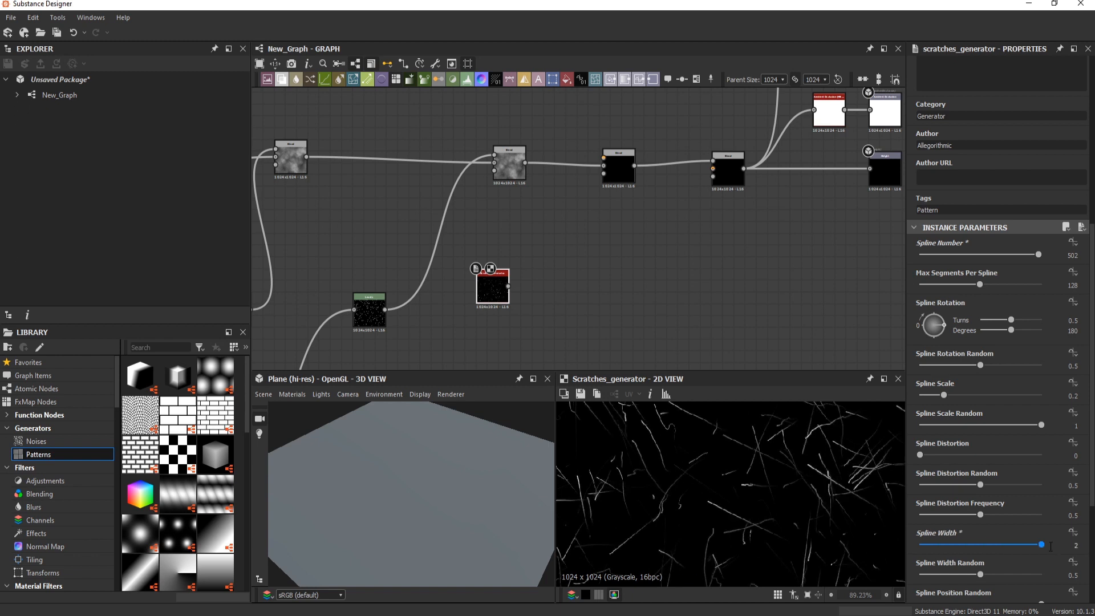
drag(957, 574, 963, 574)
scroll(967, 568, down, 3)
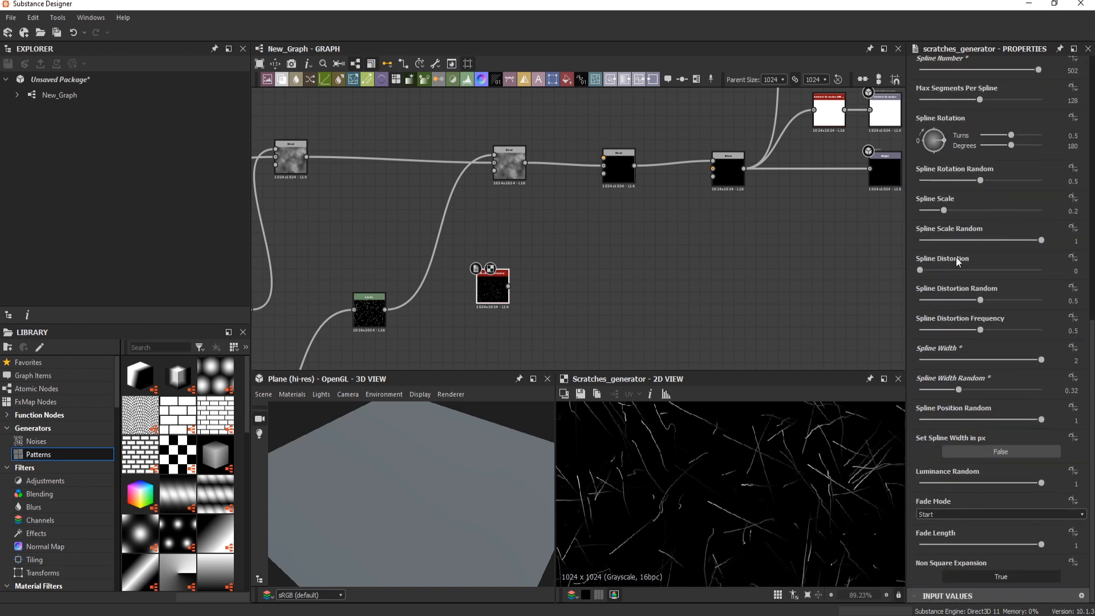
drag(944, 211, 920, 211)
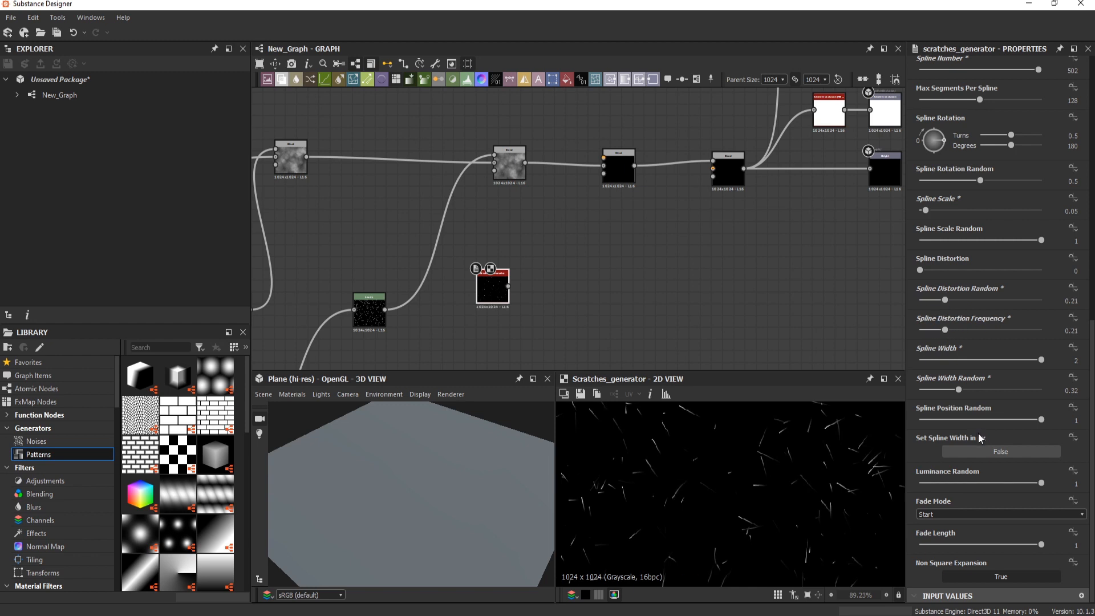
scroll(707, 471, down, 5)
scroll(707, 471, up, 1)
Step: Add a Blur HQ Grayscale after the Scratches Generator with an Intensity of 0.37
key(space)
text(bl)
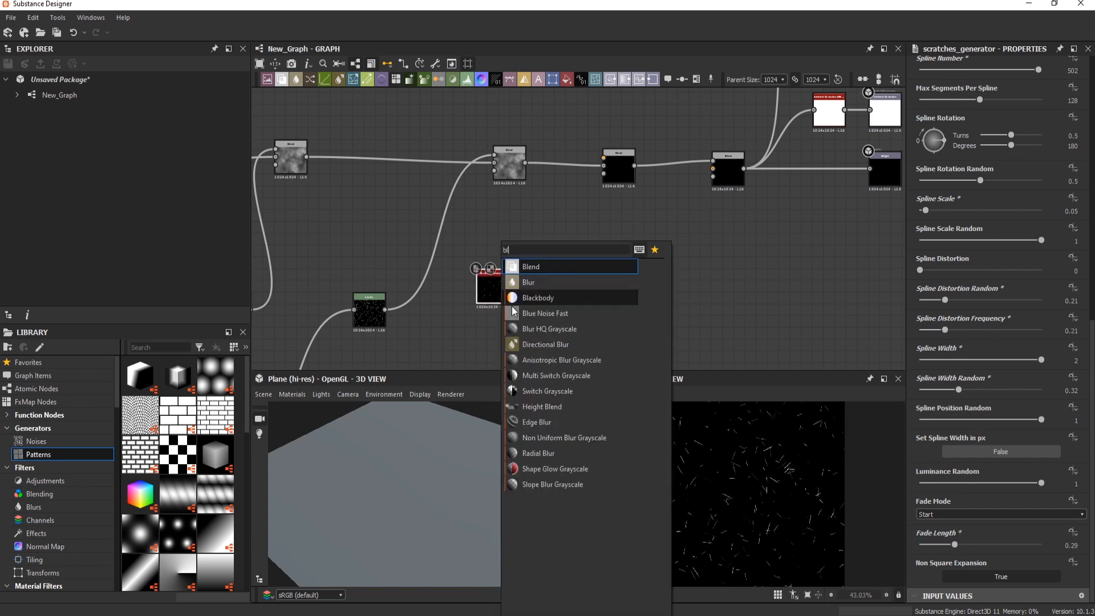
click(525, 327)
scroll(524, 326, up, 6)
scroll(525, 326, up, 1)
drag(621, 217, 581, 217)
drag(942, 548, 926, 548)
Step: Add a Slope Blur Grayscale fed on both inputs by the Blur HQ Grayscale, with 32 samples and an Intensity of 0.005
key(space)
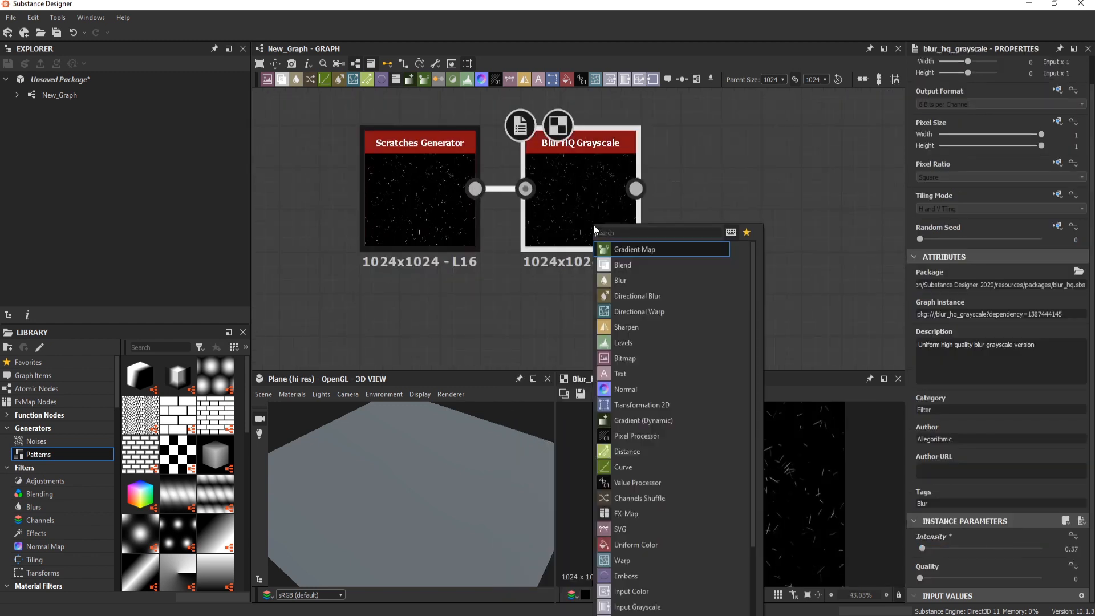
text(sl)
click(619, 264)
drag(637, 189, 730, 208)
drag(951, 548, 1042, 548)
drag(922, 578, 918, 578)
scroll(703, 448, up, 5)
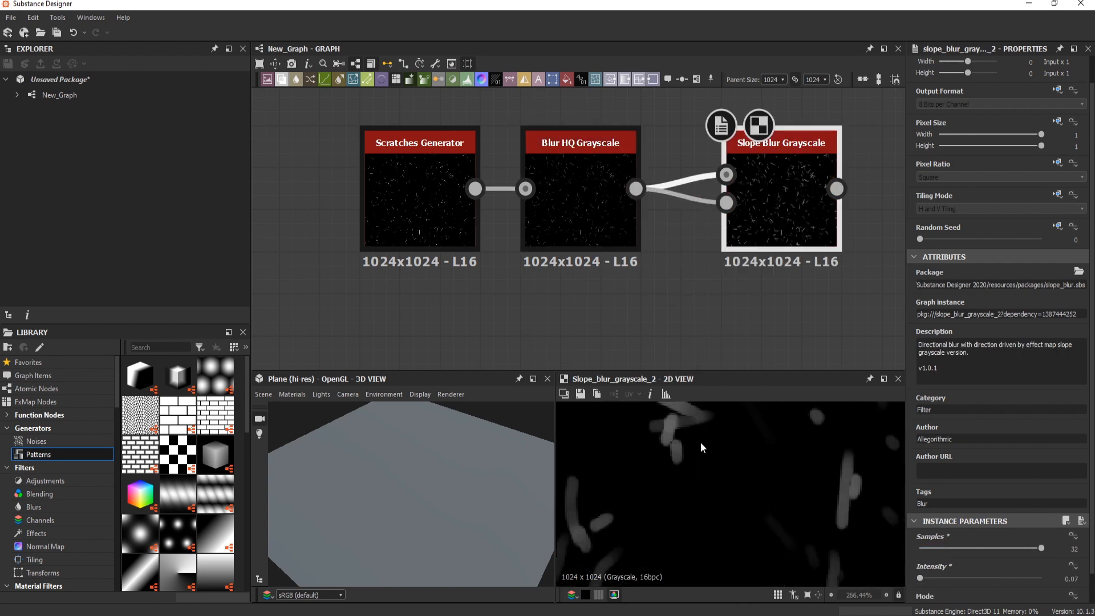
click(1081, 581)
text(0.005)
key(Return)
Step: Connect the Slope Blur Grayscale to the new Blend and set the Blend to Add (Linear Dodge) with 0.07 opacity
scroll(800, 543, down, 7)
scroll(639, 303, down, 7)
drag(707, 262, 701, 135)
double_click(717, 144)
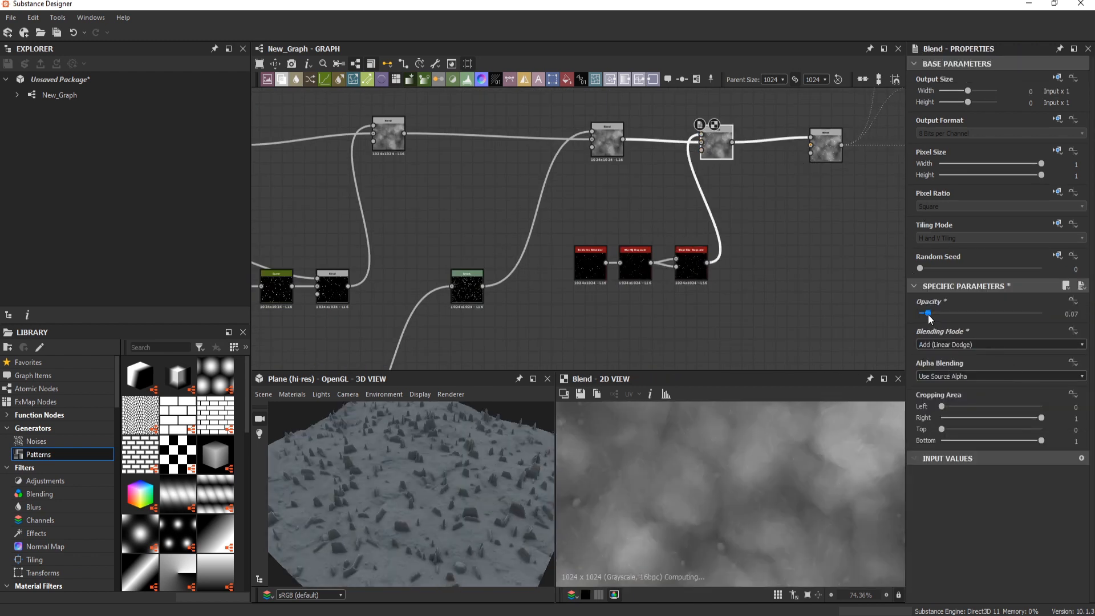
scroll(454, 457, up, 5)
scroll(652, 262, up, 2)
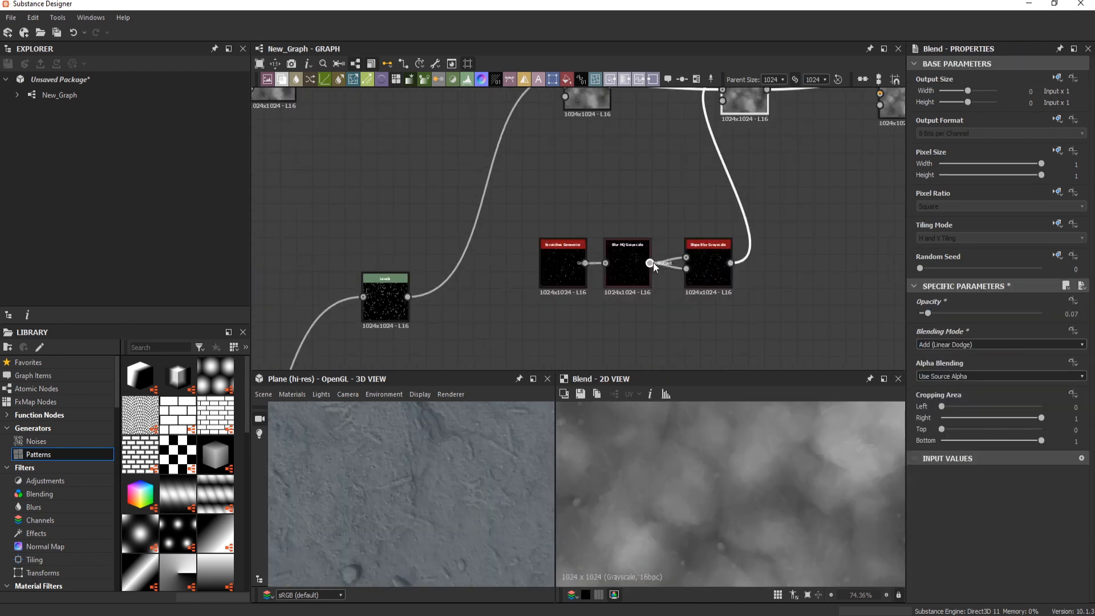
Step: Delete both blur nodes, feed the Scratches Generator directly into the Add (Linear Dodge) Blend, and set its opacity to 0.04
middle_drag(653, 263, 622, 307)
drag(619, 307, 692, 133)
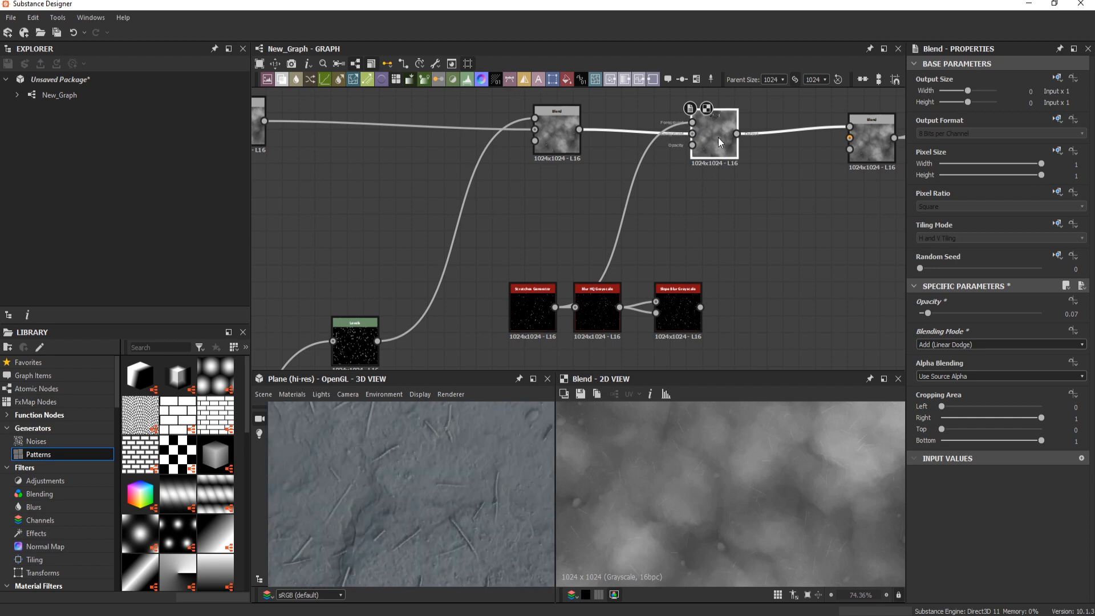
drag(399, 447, 400, 495)
click(607, 324)
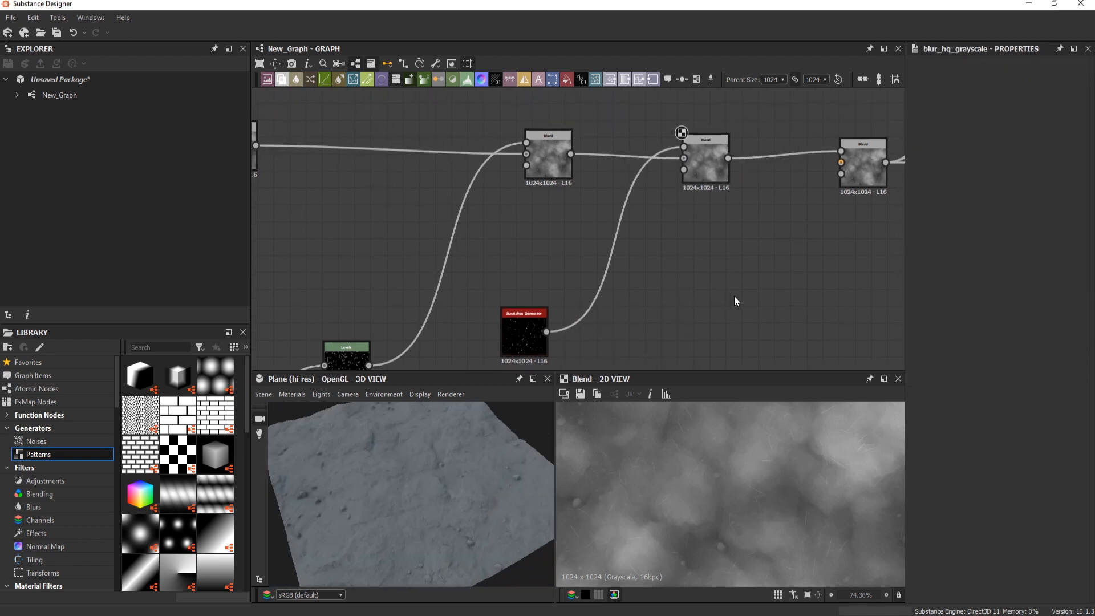
key(f)
double_click(603, 208)
scroll(579, 190, down, 3)
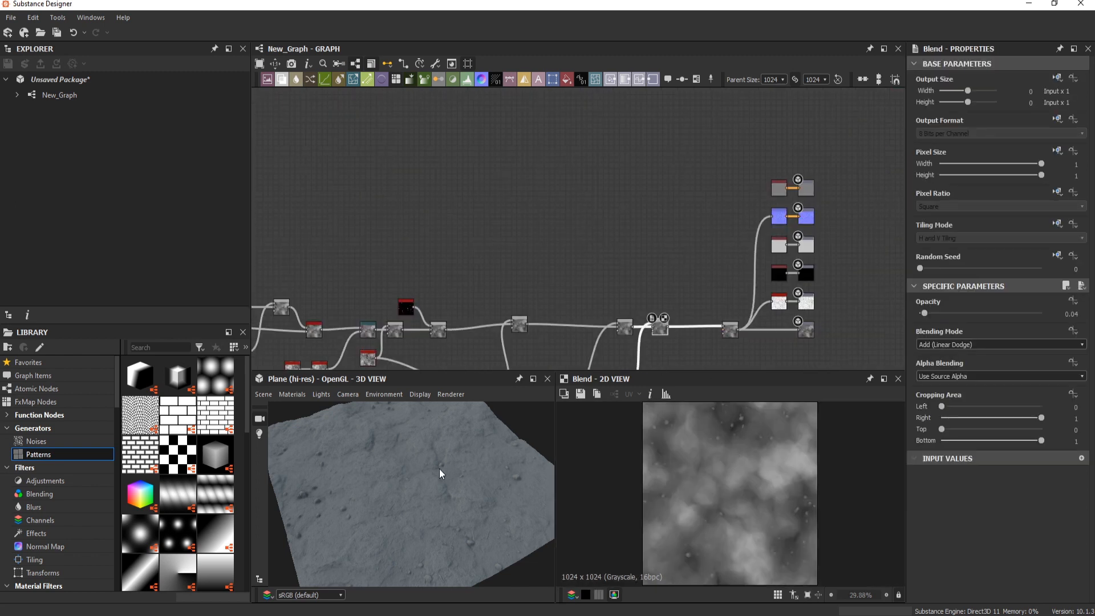
Step: Add a Gradient Map above the main height chain and feed it from the scratches Blend
scroll(579, 189, up, 2)
scroll(580, 190, down, 1)
key(space)
click(579, 210)
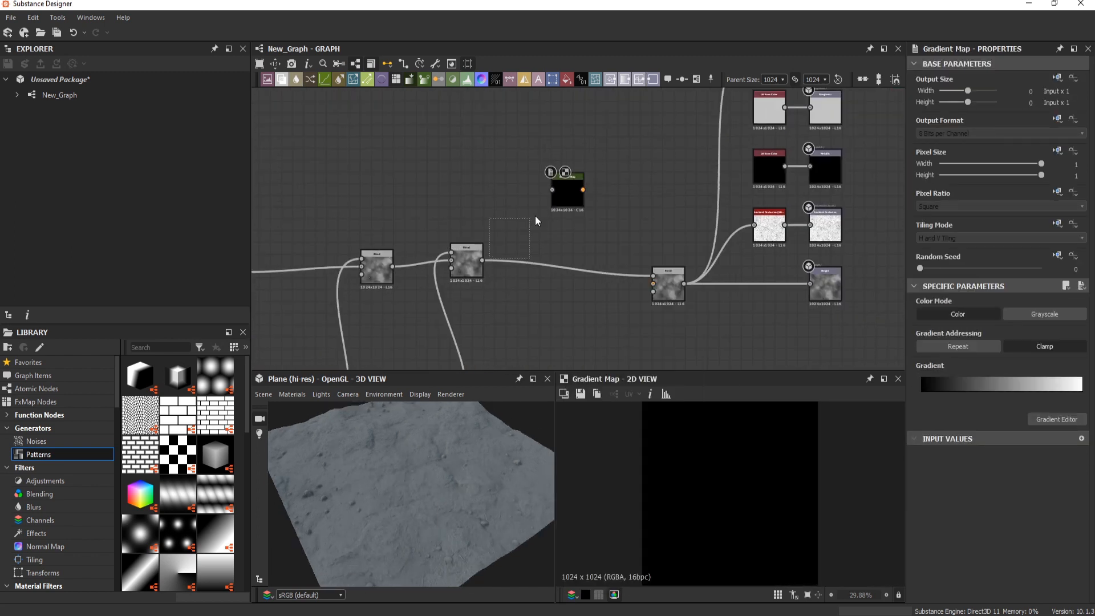
drag(571, 192, 506, 150)
Step: Give the Gradient Map a brown gradient with a dark greyish-brown first key, RGB 88, 78, 71
click(925, 387)
drag(378, 233, 290, 327)
drag(310, 165, 498, 109)
drag(457, 165, 509, 165)
click(239, 166)
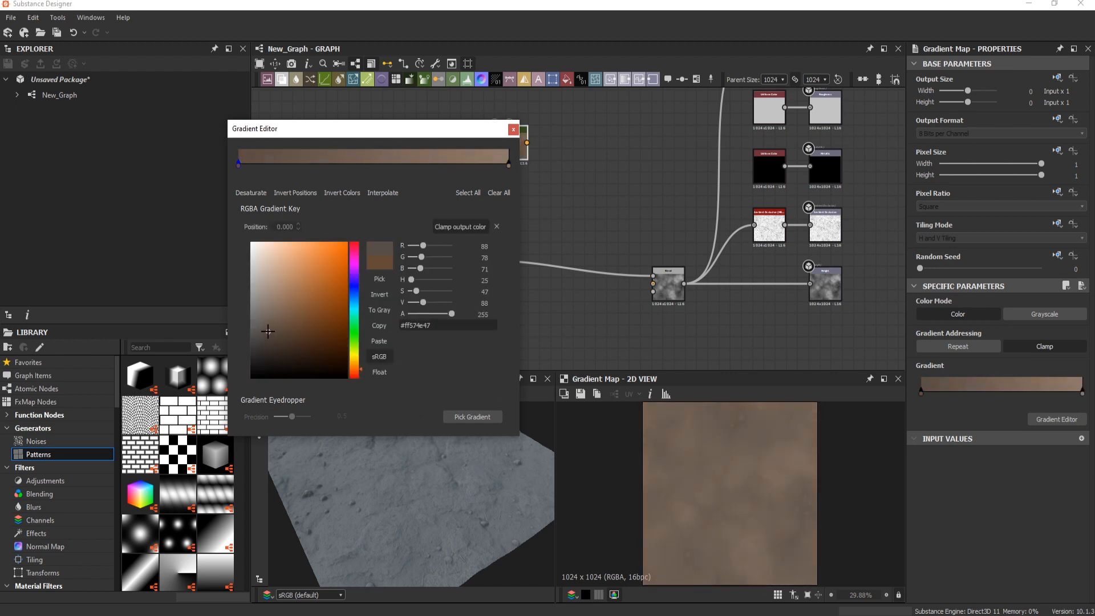
click(532, 187)
Step: Add a Blend node after the Gradient Map
middle_drag(533, 186, 577, 198)
key(space)
click(611, 200)
Step: Add a Perlin Noise with scale 4 as the color Blend's opacity input and an orange Uniform Color as its foreground
key(space)
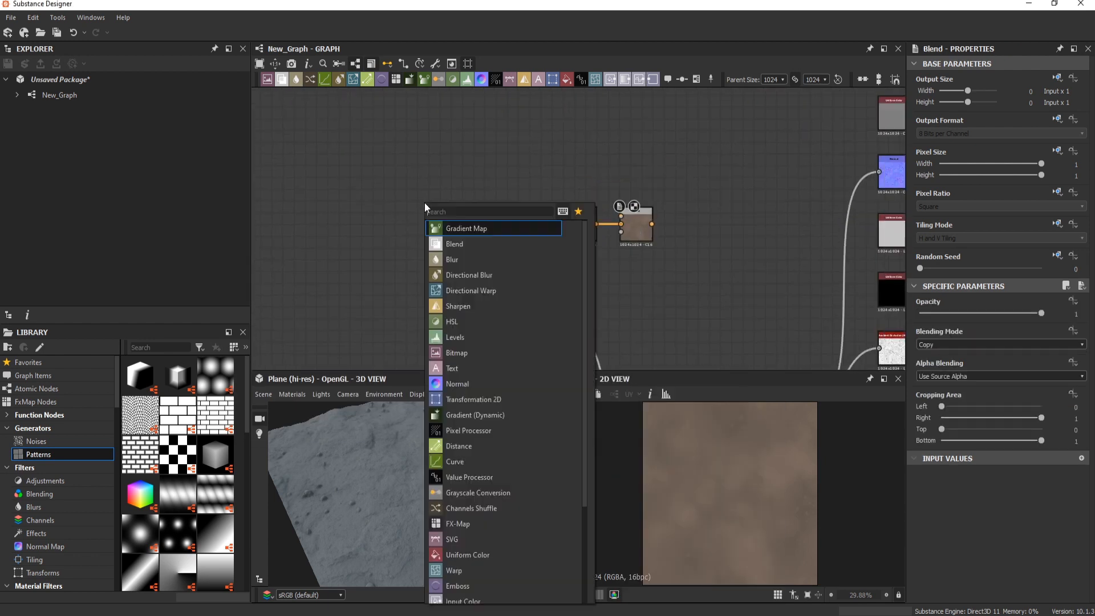
text(perlin)
key(Return)
drag(424, 205, 450, 261)
drag(980, 578, 926, 578)
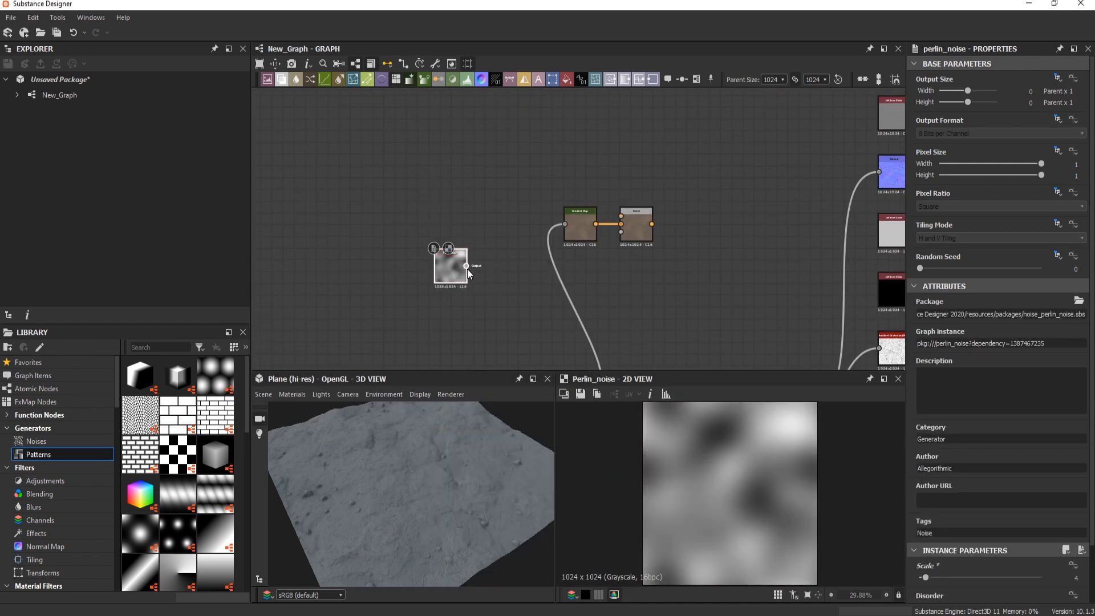
drag(567, 80, 524, 160)
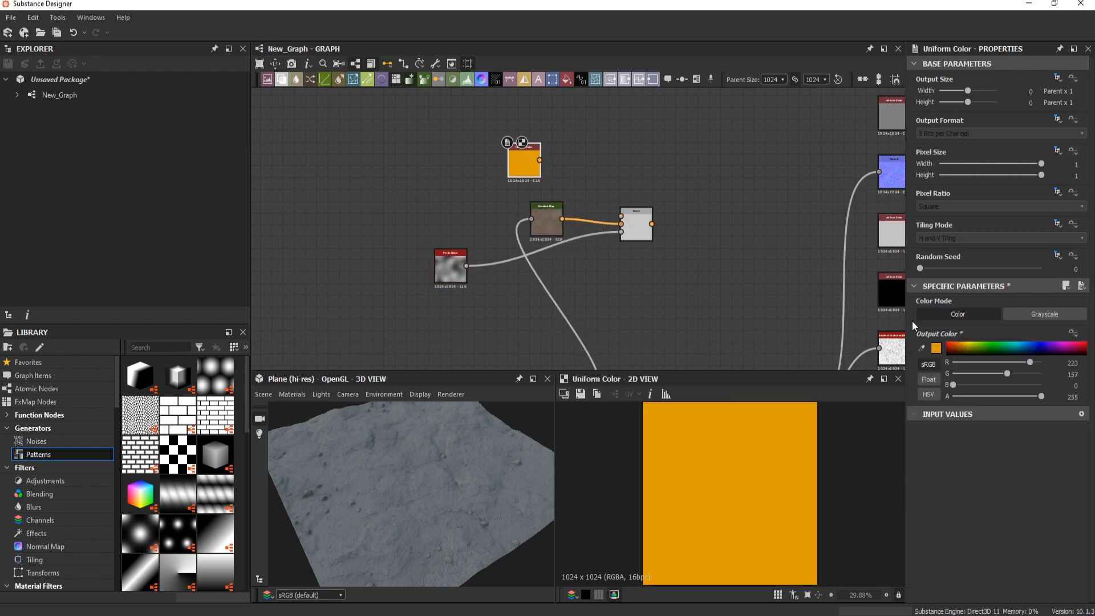
click(649, 233)
Step: Insert a Histogram Scan between the Perlin Noise and the color Blend and set its Position to 0.25
click(567, 239)
key(space)
text(histogram)
key(Return)
drag(920, 578, 951, 578)
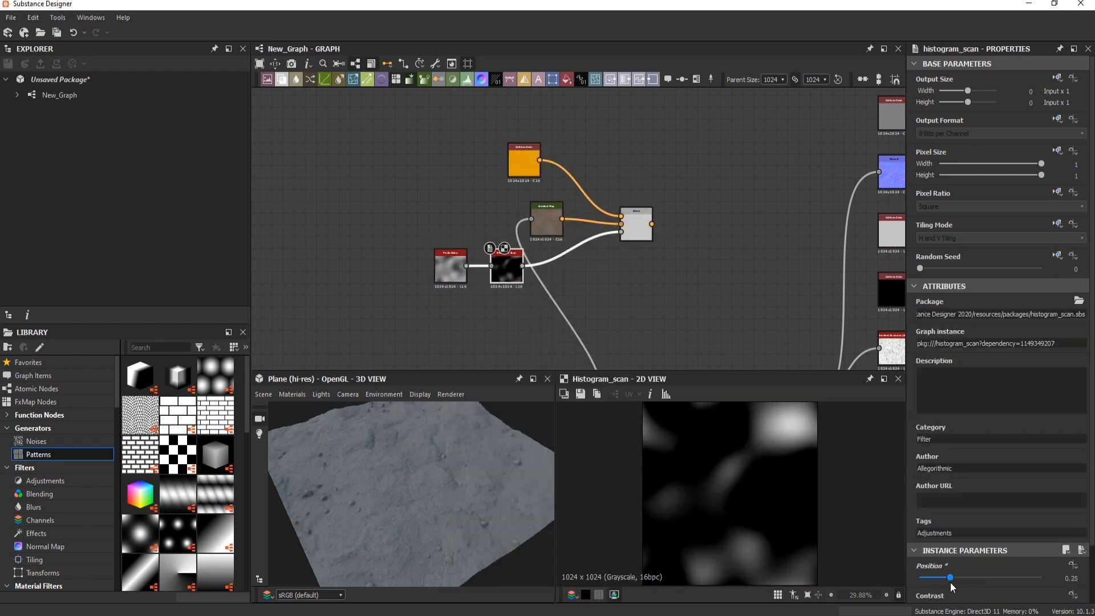
Step: Set the color Blend's opacity to 0.1 and connect it to the base color output
click(636, 223)
drag(1041, 314, 931, 313)
scroll(541, 350, down, 2)
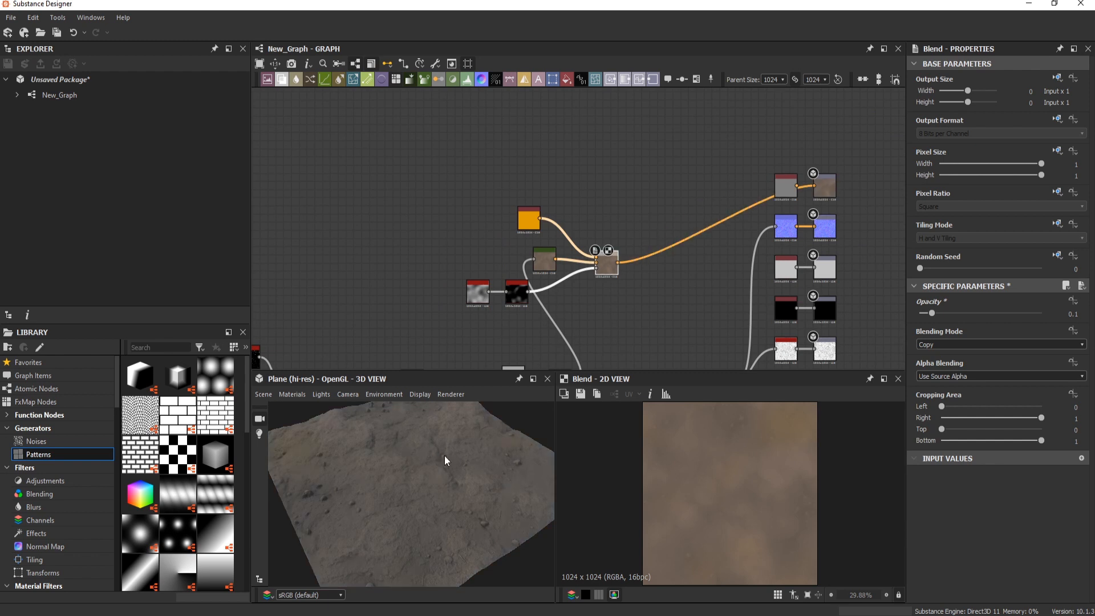
Step: Change the Uniform Color to a muted orange, RGB 205, 123, 92
drag(446, 461, 485, 445)
click(528, 218)
click(937, 348)
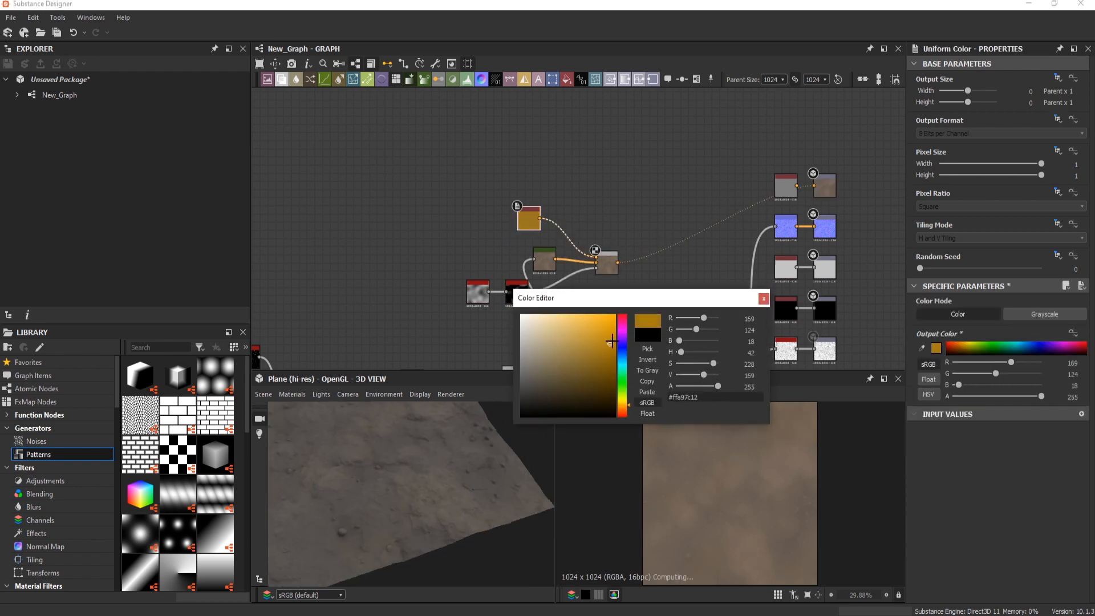
drag(623, 405, 623, 360)
drag(468, 496, 546, 489)
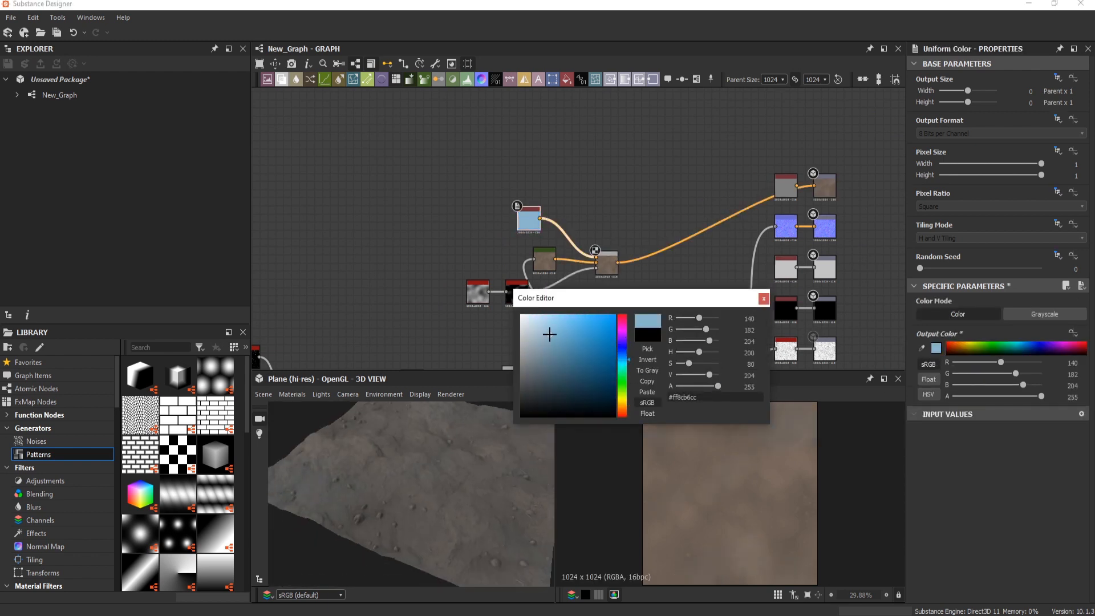
click(625, 406)
click(623, 411)
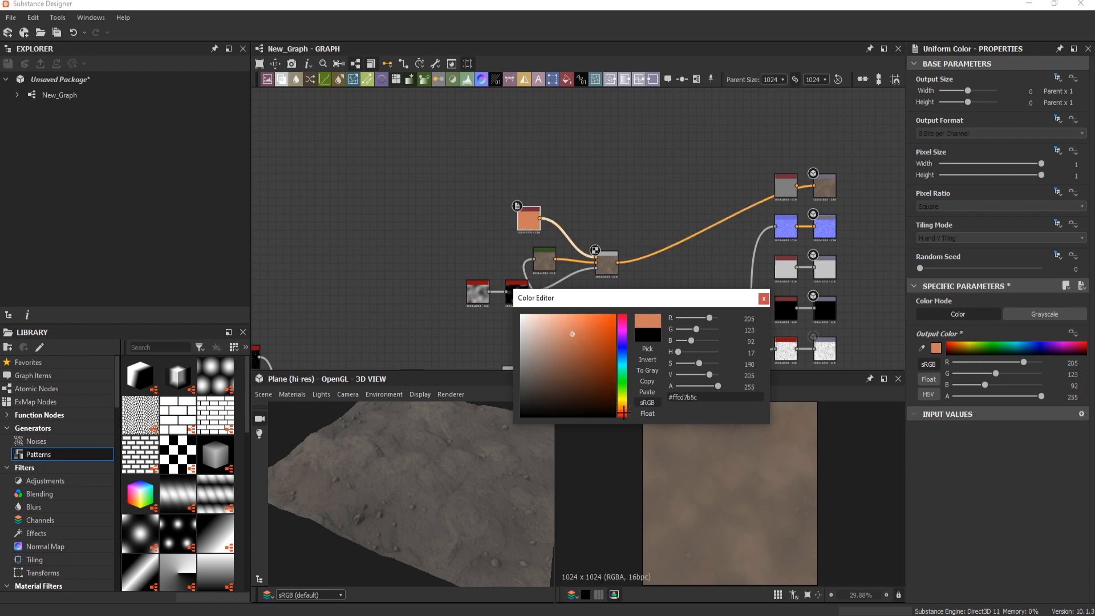
click(764, 299)
Step: Preview the final Blend that feeds the height output in the 2D view
click(606, 264)
scroll(602, 252, down, 3)
double_click(618, 255)
scroll(619, 269, up, 4)
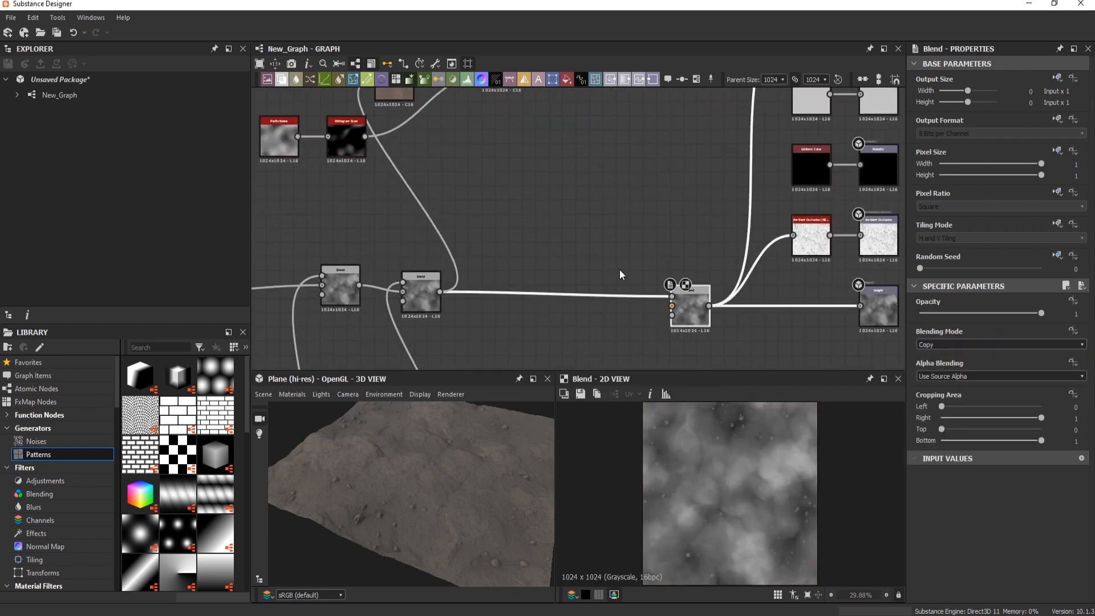
scroll(568, 205, down, 2)
scroll(794, 299, down, 2)
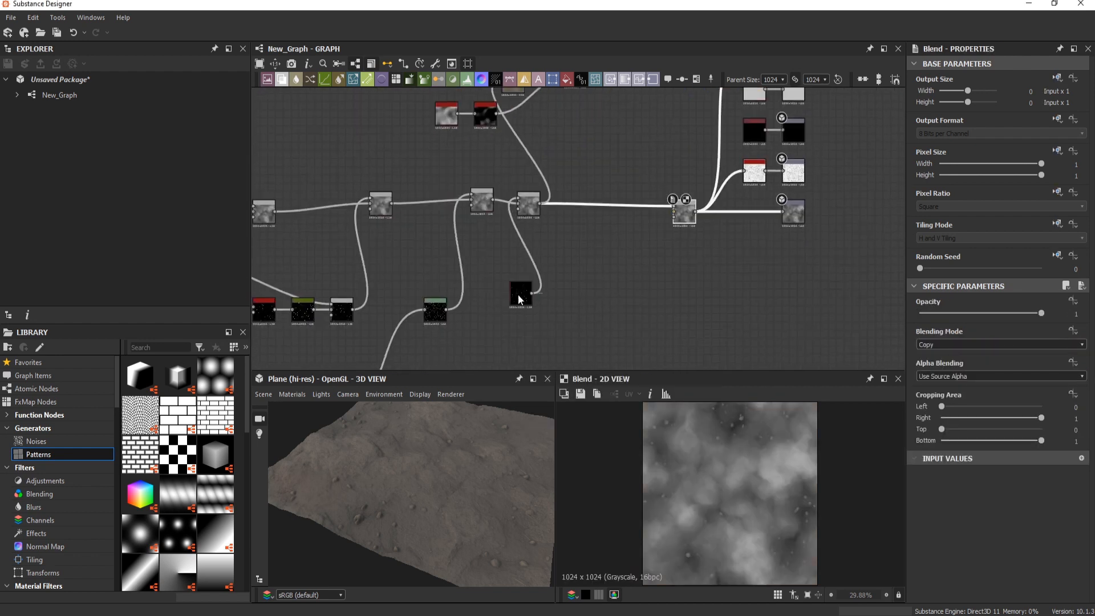
Step: Add a Gradient Map node fed by the Branches Generator that makes the scratches
double_click(519, 293)
double_click(492, 160)
scroll(593, 217, up, 2)
middle_drag(594, 217, 604, 160)
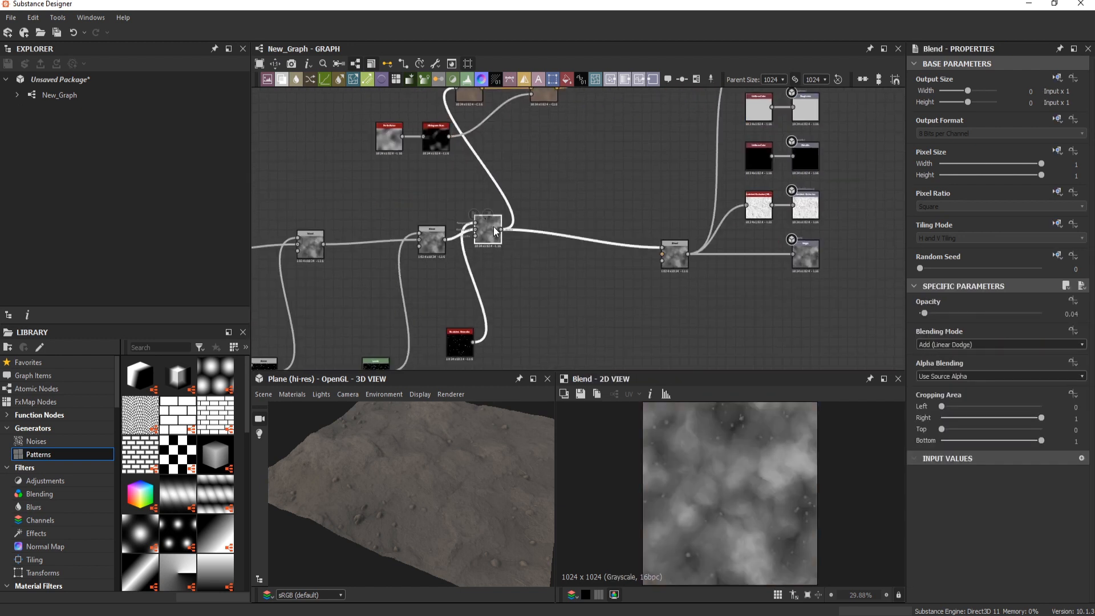
drag(482, 286, 563, 265)
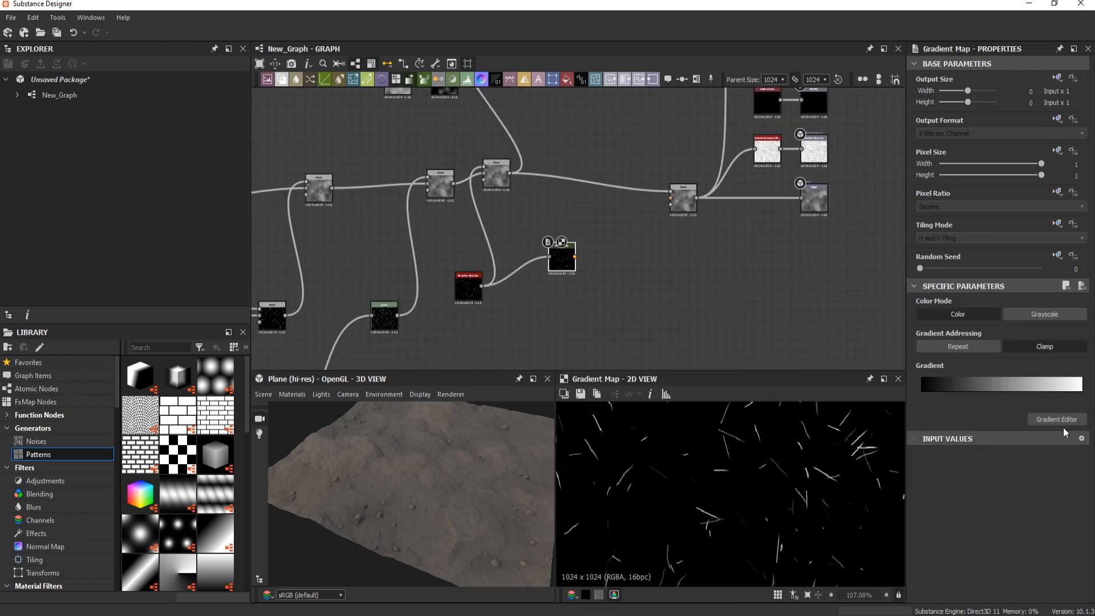
Step: Set the end key of the scratches' gradient to a muted tan, RGB 140, 126, 97
click(1057, 419)
click(509, 165)
click(279, 303)
click(349, 363)
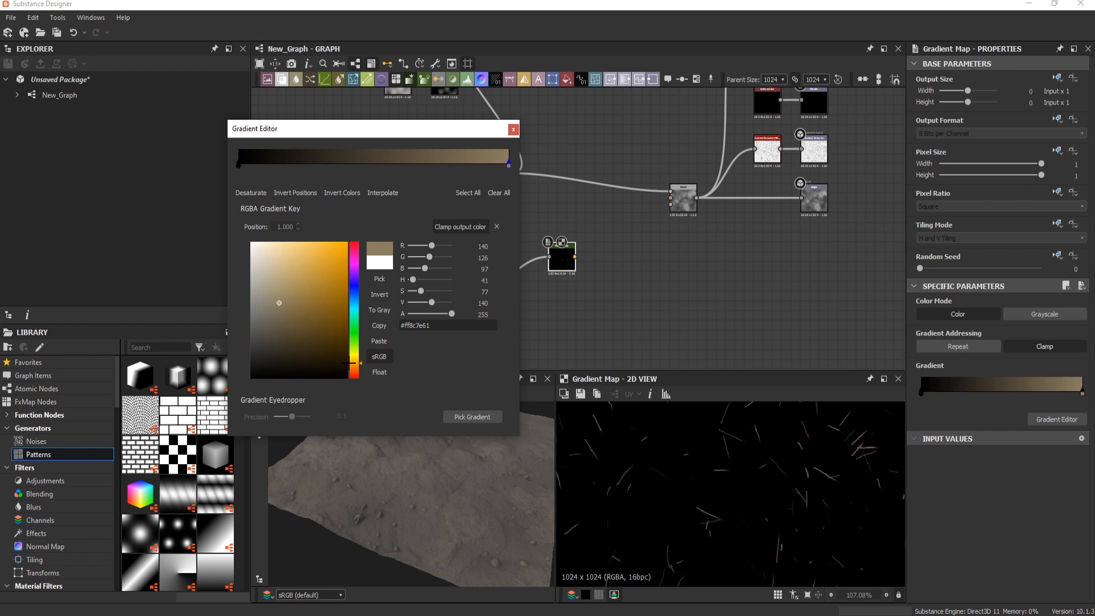
Step: Make the gradient's start key transparent white and add an intermediate key moved close to the start
click(239, 165)
click(279, 242)
click(438, 165)
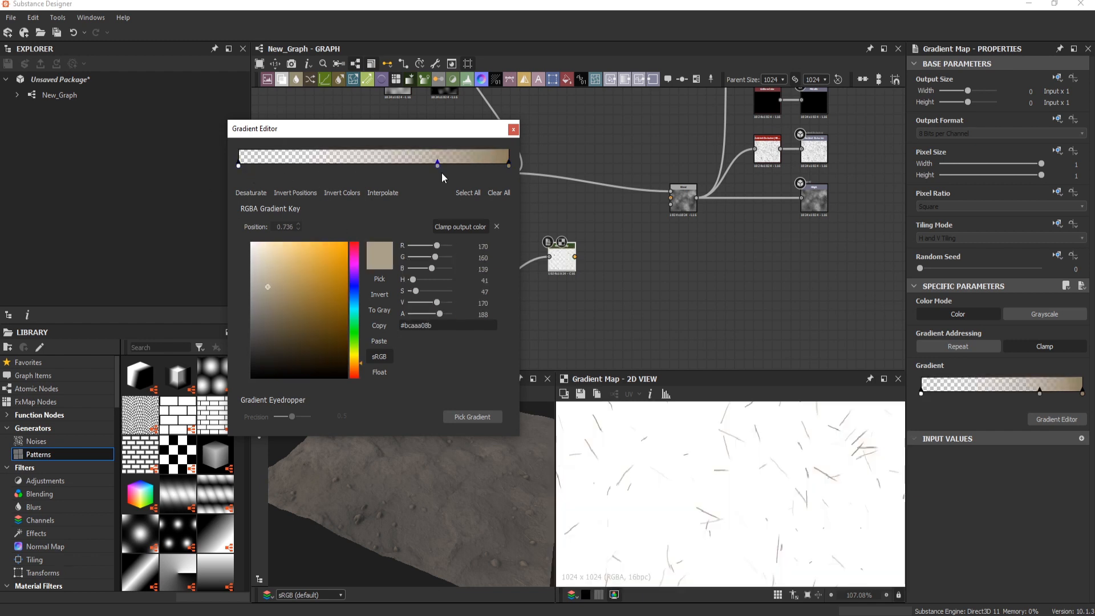
drag(437, 165, 303, 165)
key(Escape)
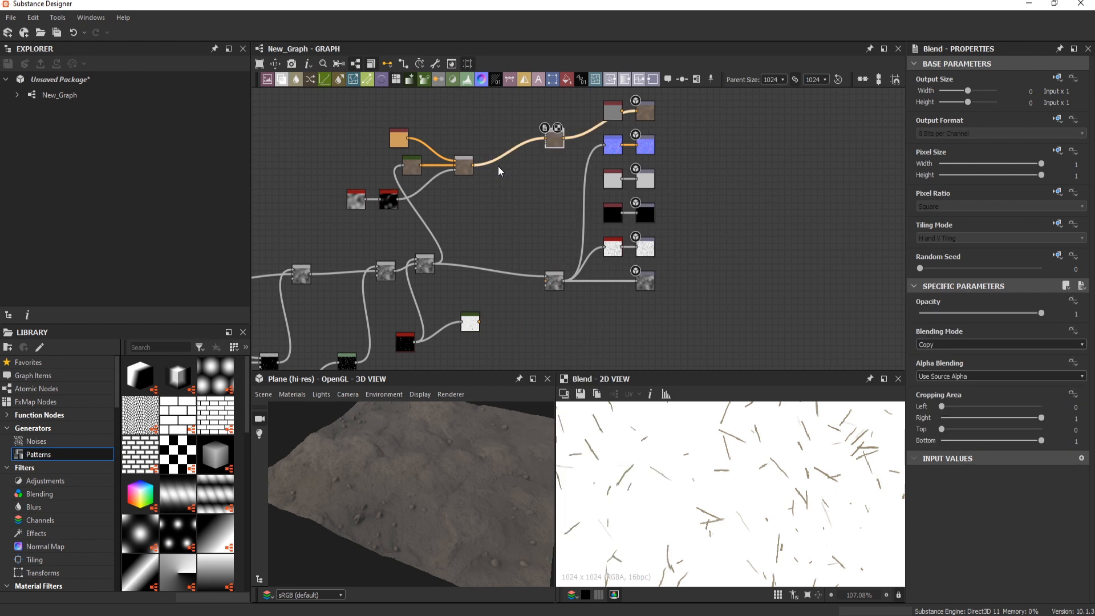
Step: Connect the scratches' Gradient Map to the foreground of the last base color Blend and lower that Blend's opacity
drag(545, 137, 480, 322)
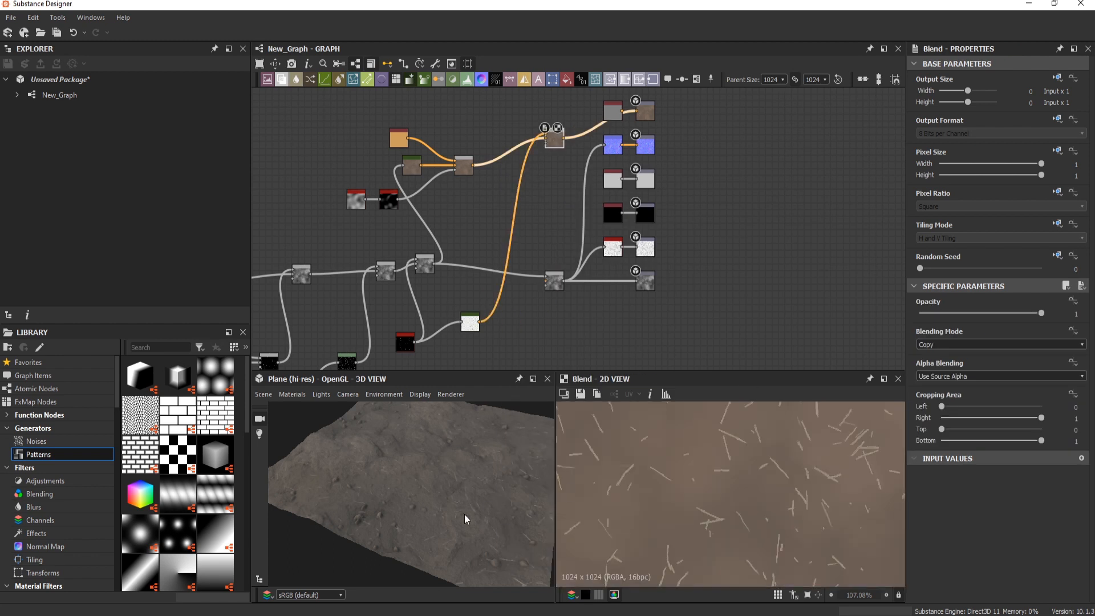
drag(957, 314, 963, 313)
drag(405, 465, 411, 536)
Step: Recolor the end key of the scratches' gradient to olive green, RGB 150, 185, 70
scroll(473, 332, up, 2)
click(471, 325)
click(1044, 384)
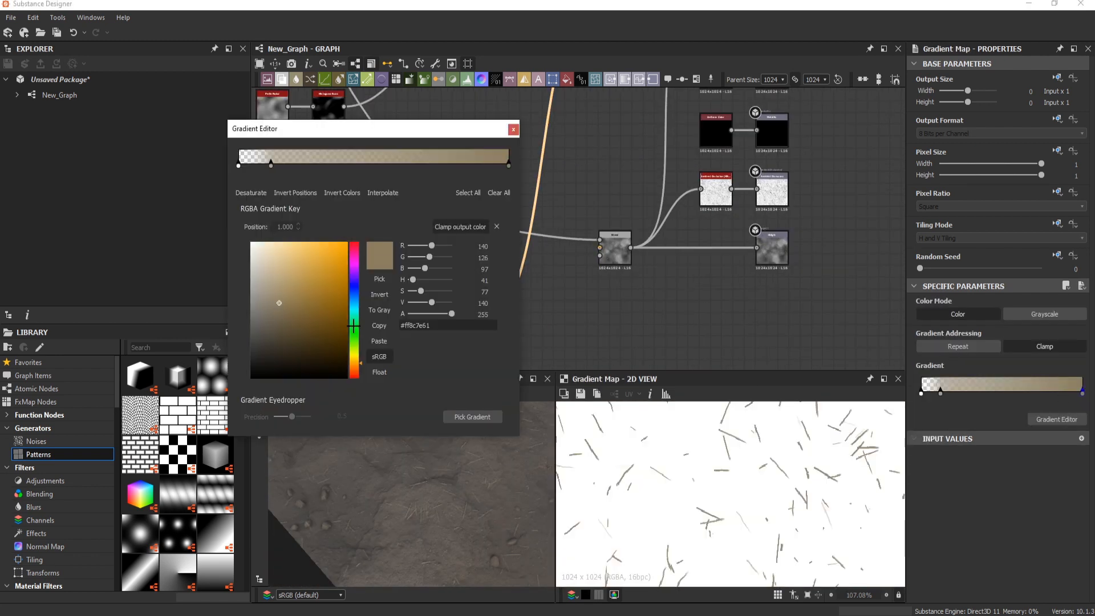
click(350, 345)
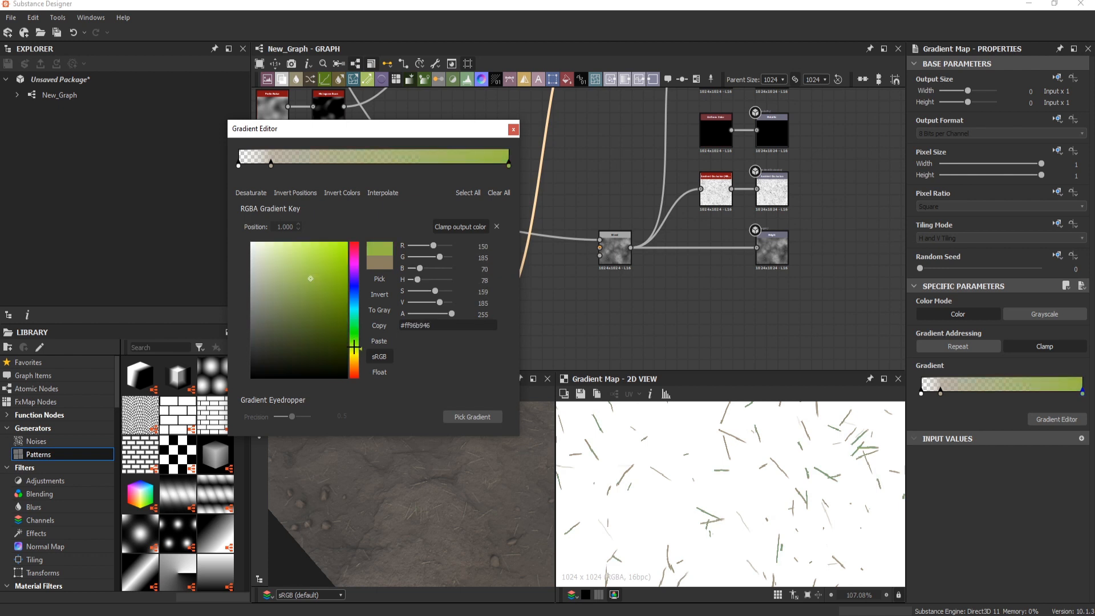
click(469, 441)
drag(469, 440, 488, 422)
Step: Add a Gradient Map node and feed it from the Levels node of the polygon stones
middle_drag(365, 348, 406, 287)
double_click(405, 285)
middle_drag(482, 308, 518, 213)
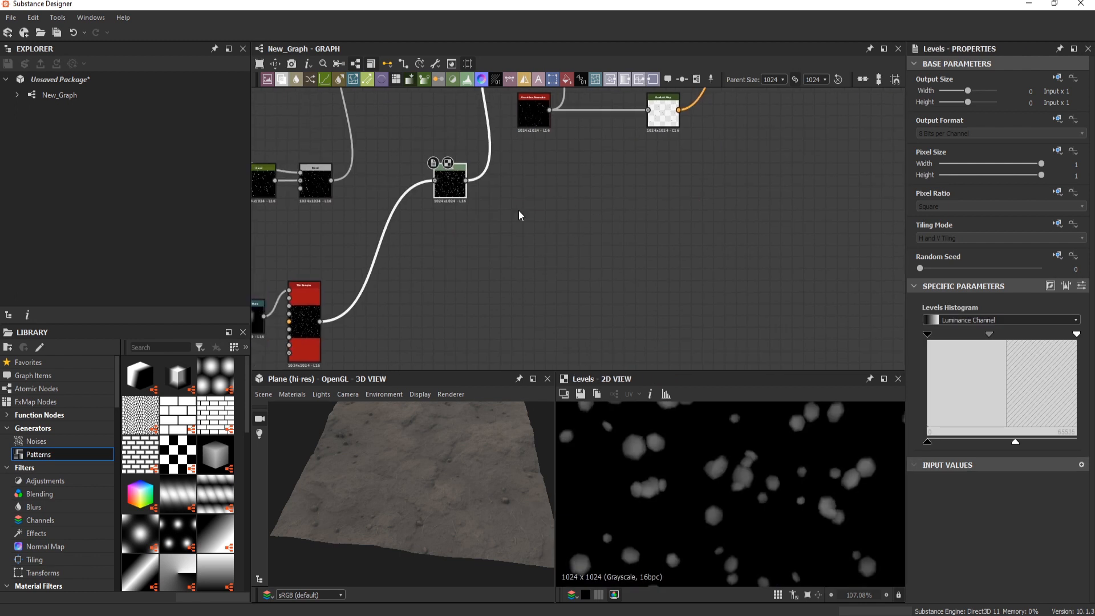
scroll(582, 191, up, 2)
middle_drag(582, 191, 524, 239)
click(525, 240)
key(space)
click(556, 400)
drag(357, 225, 517, 246)
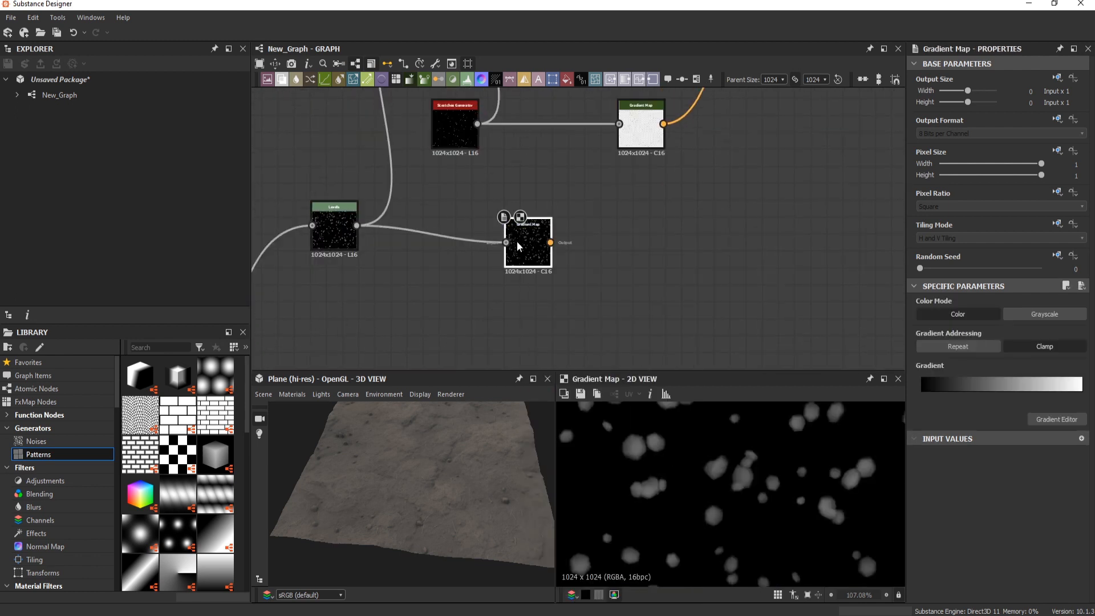
Step: Give the stones' gradient an intermediate key and a slate gray end key, RGB 115, 126, 136
click(1058, 420)
click(509, 166)
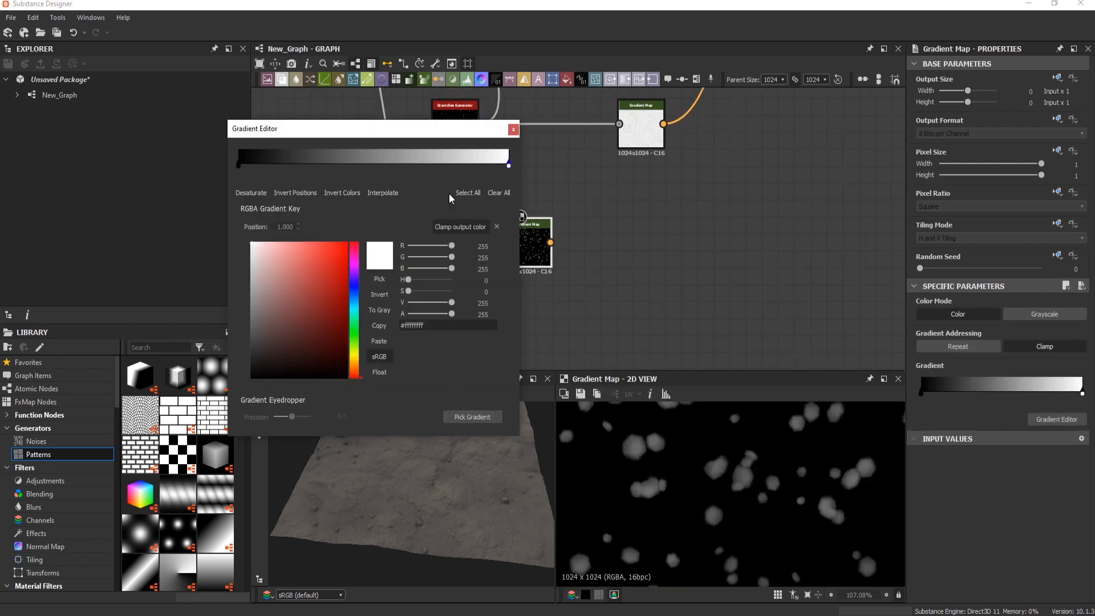
click(301, 251)
click(354, 292)
click(335, 156)
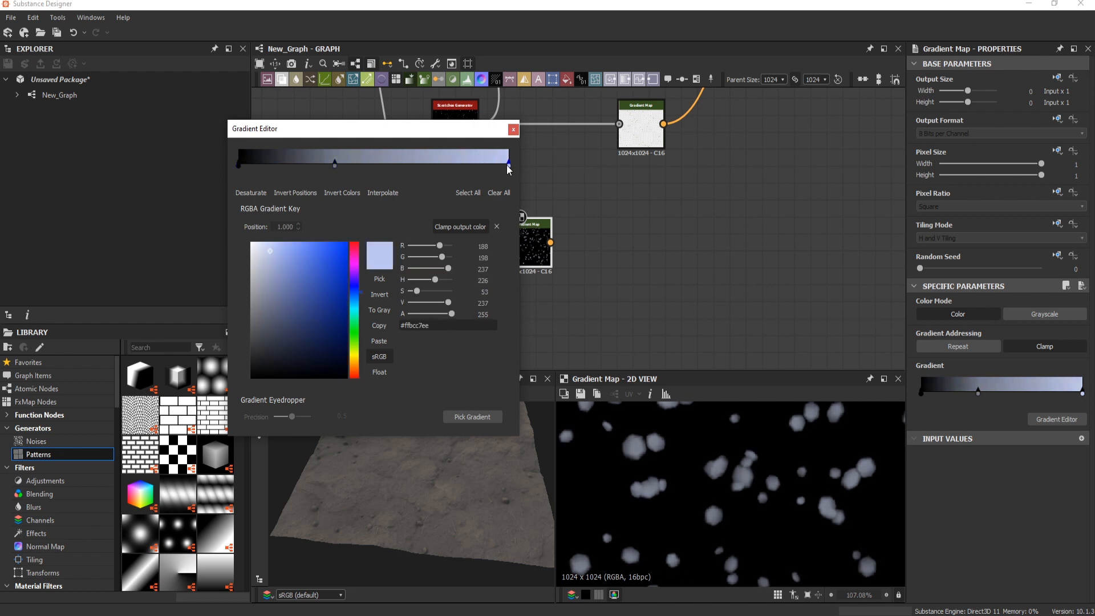
click(272, 322)
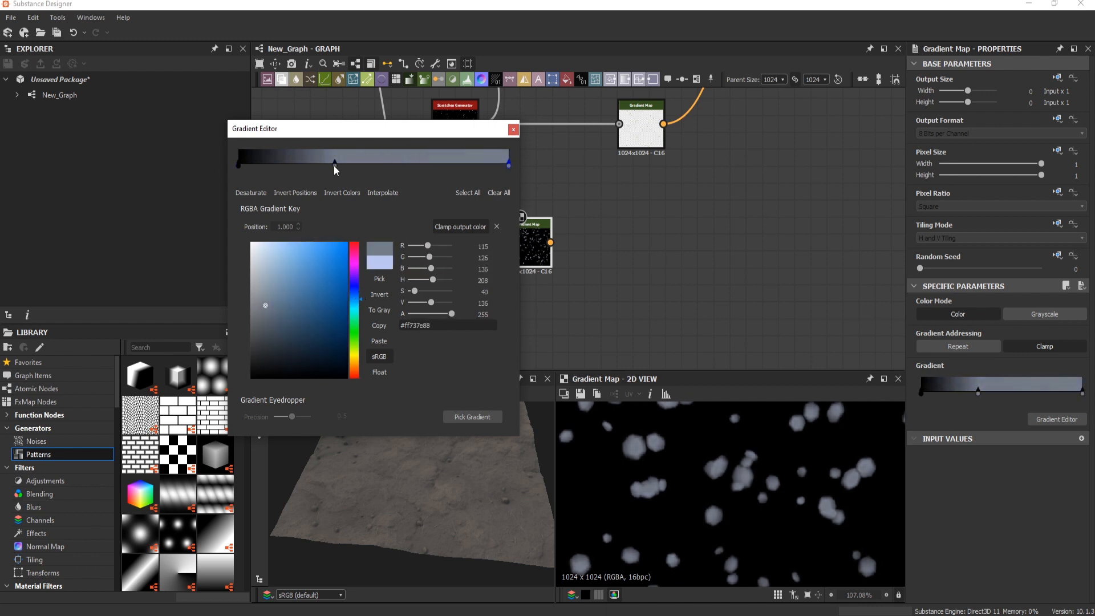
click(514, 129)
Step: Add a Blend node after the stones' Gradient Map
scroll(542, 232, down, 5)
middle_drag(542, 232, 625, 153)
scroll(625, 153, up, 2)
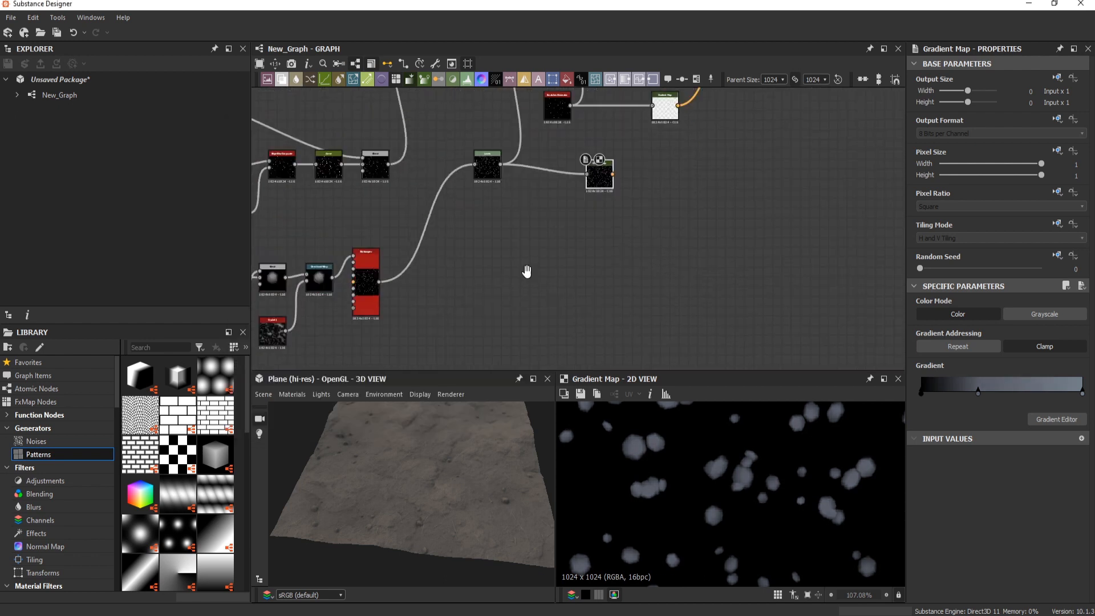
middle_drag(526, 271, 510, 320)
scroll(510, 320, up, 1)
key(b)
Step: Add a Perlin Noise node and connect it to the new Blend's opacity input as a mask
scroll(694, 273, down, 4)
middle_drag(503, 279, 542, 285)
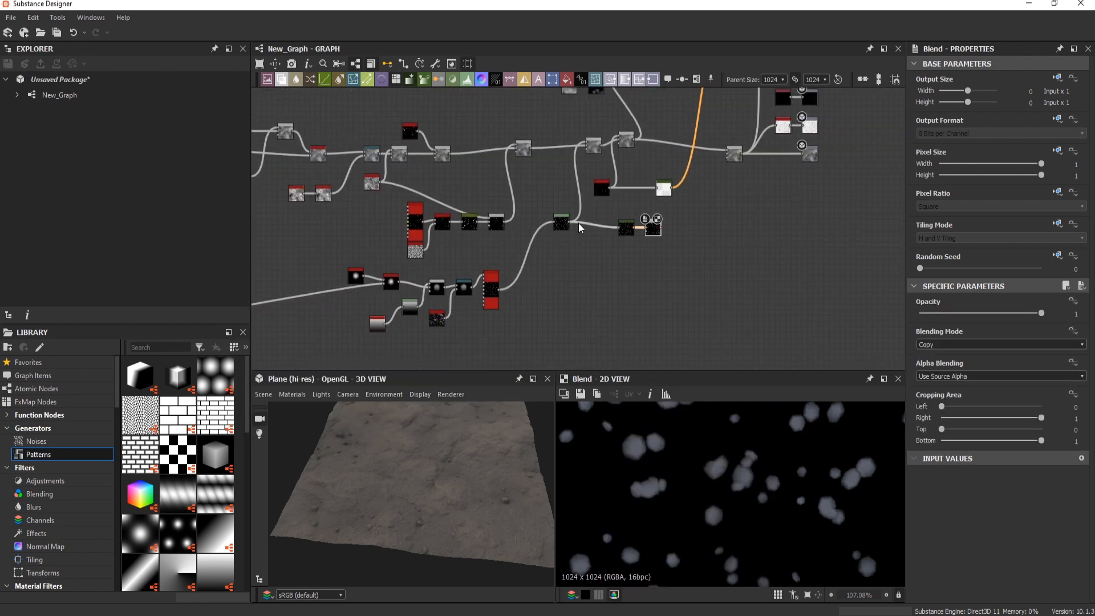
scroll(575, 299, up, 5)
key(space)
text(perlin)
key(Return)
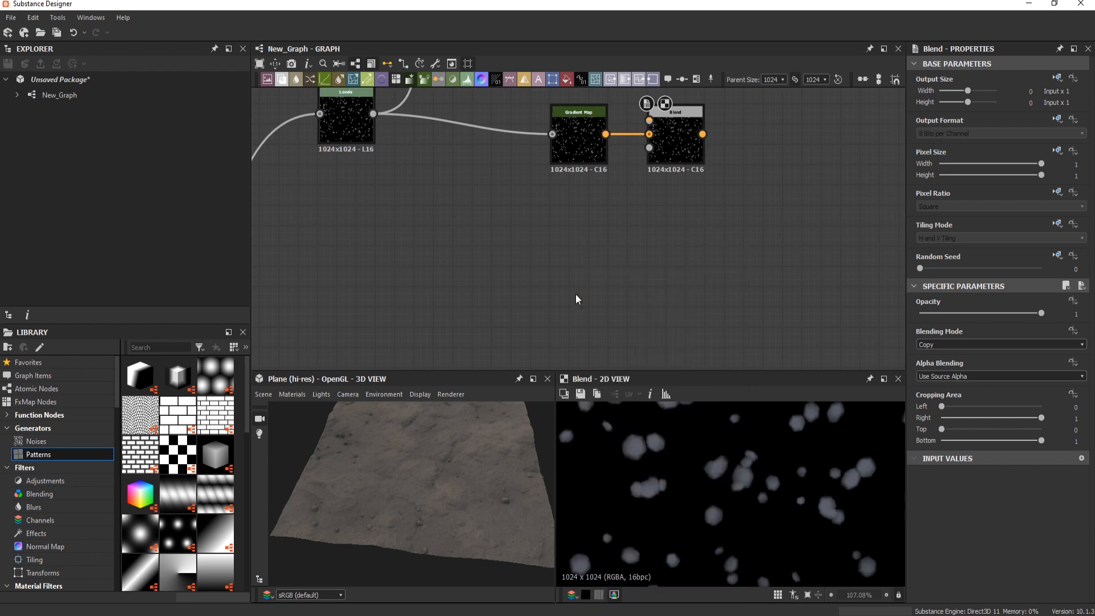
drag(606, 297, 649, 148)
Step: Add a Uniform Color node set to bright blue and connect it to the stone Blend's foreground input
middle_drag(656, 243, 604, 307)
drag(518, 214, 508, 264)
click(567, 78)
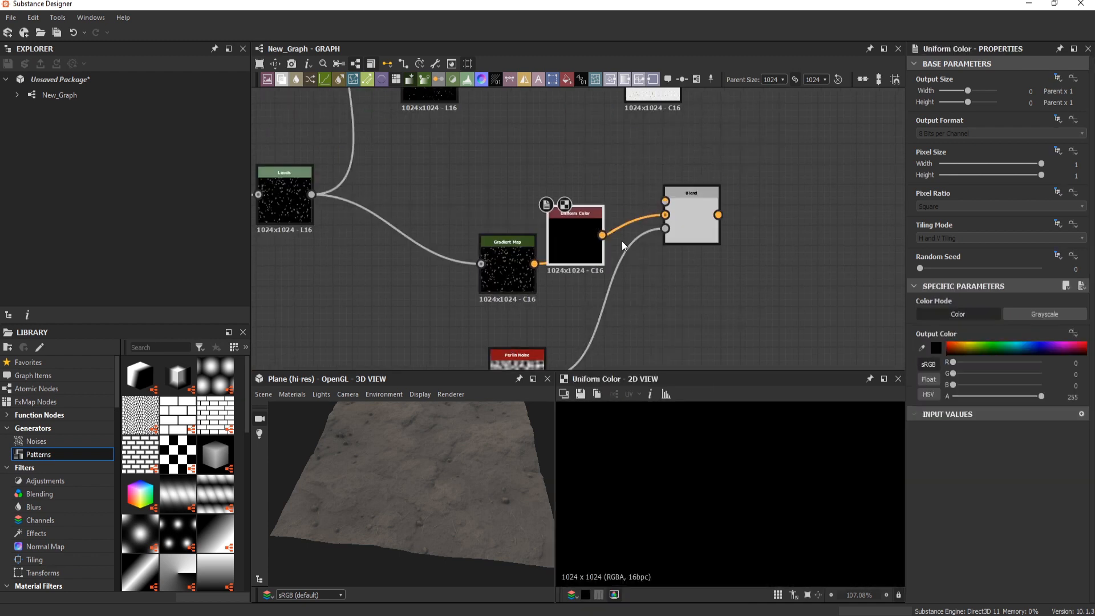
drag(587, 234, 529, 174)
drag(991, 344, 1028, 345)
drag(544, 174, 665, 201)
Step: Lower the opacity of the Blend that mixes bright blue into the stones to about half
click(699, 225)
double_click(702, 228)
drag(1042, 313, 976, 313)
Step: Add a Normal node driven by the stones' Levels output and set its intensity to 10
scroll(944, 345, down, 4)
scroll(945, 345, up, 1)
middle_drag(673, 285, 599, 189)
key(space)
text(nor)
key(Return)
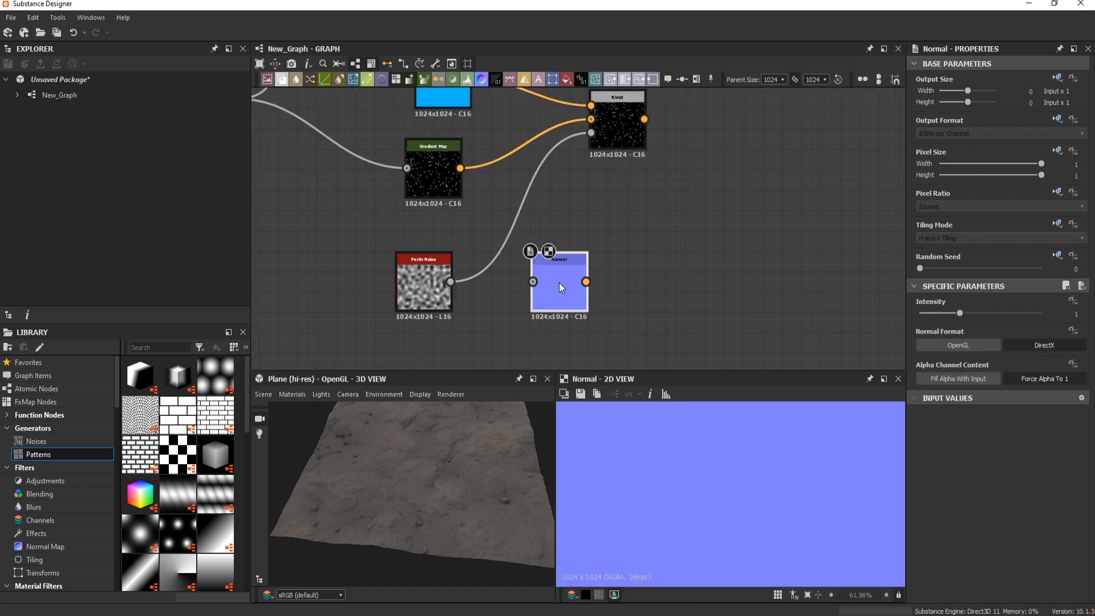
drag(534, 282, 471, 256)
scroll(502, 228, down, 2)
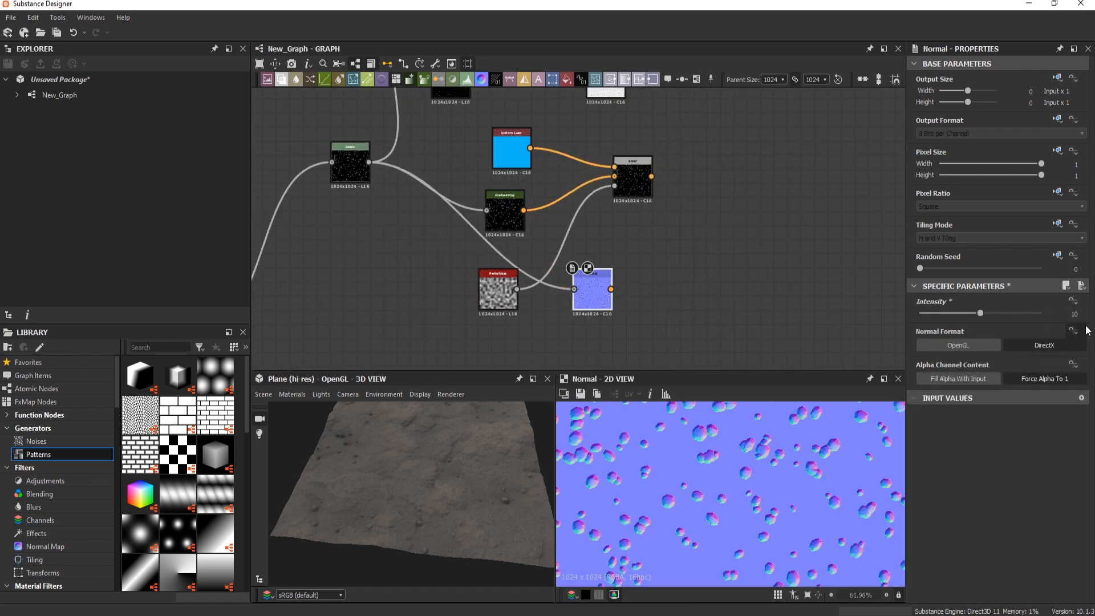
Step: Chain a Curvature Smooth node and a Gradient Map after the stones' Normal node
key(space)
text(curvature s)
key(Return)
scroll(782, 343, up, 2)
key(space)
text(gra)
key(Return)
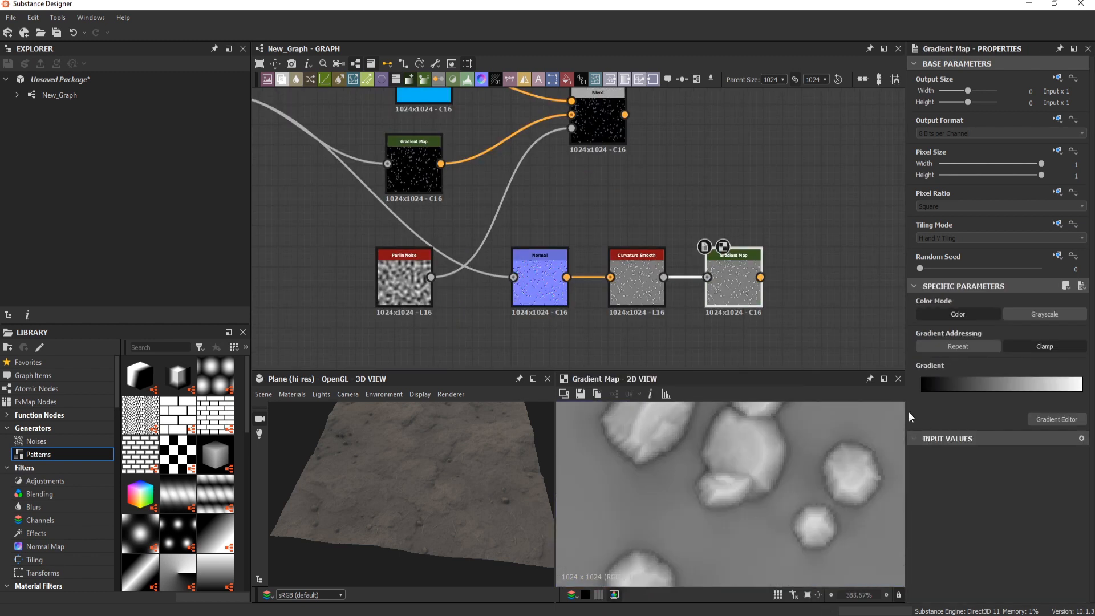
Step: Blend the curvature Gradient Map over the stone color with Add (Linear Dodge) at 0.21 opacity
middle_drag(609, 130, 528, 153)
click(529, 153)
key(space)
key(Return)
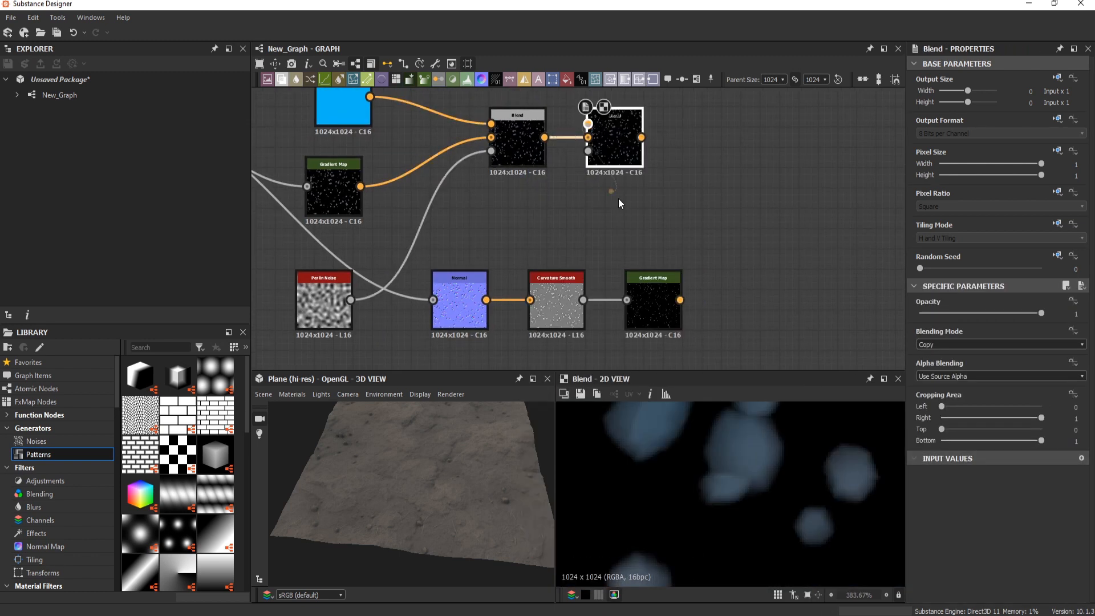
drag(618, 130, 809, 130)
scroll(941, 344, down, 1)
drag(955, 313, 945, 312)
scroll(756, 456, down, 5)
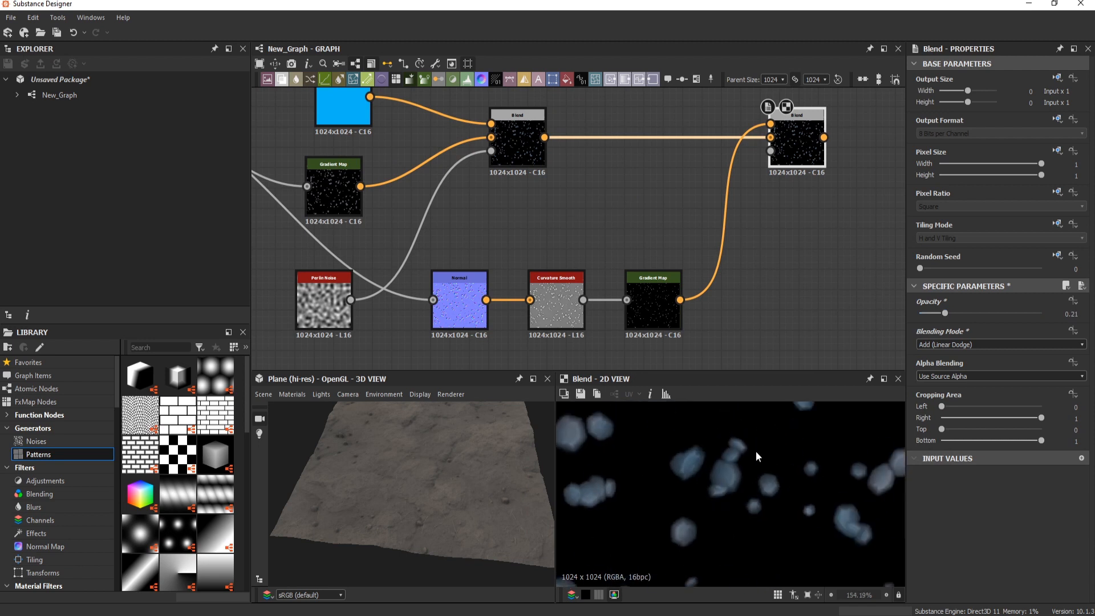
Step: Extend the stone color with another Blend masked by a BnW Spots 2 noise
middle_drag(656, 199, 600, 264)
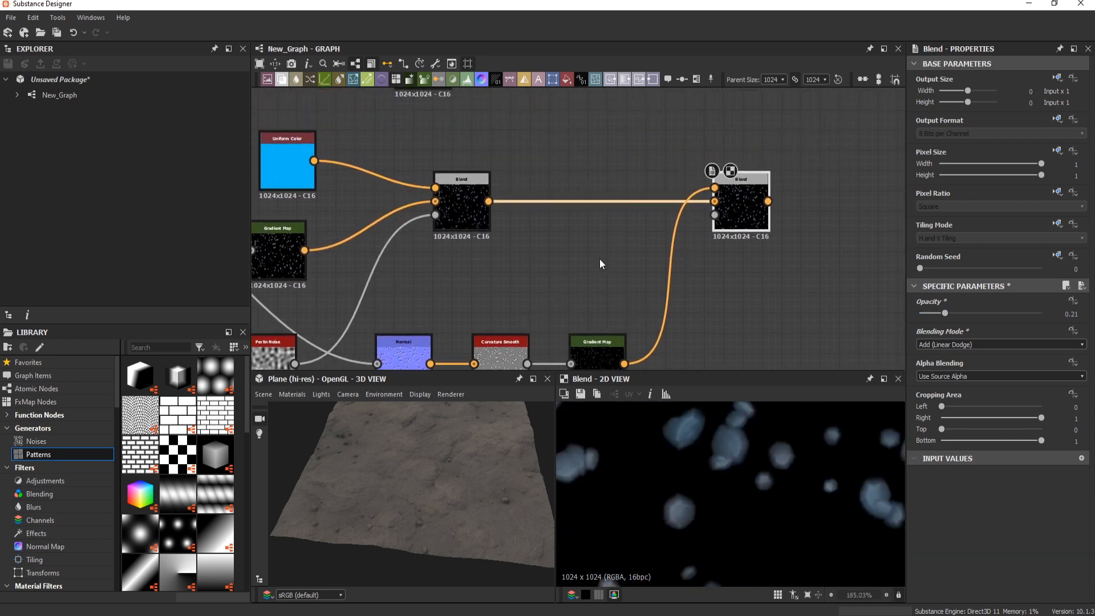
middle_drag(741, 217, 692, 200)
key(space)
text(spot)
key(Return)
drag(713, 304, 764, 199)
drag(695, 176, 670, 176)
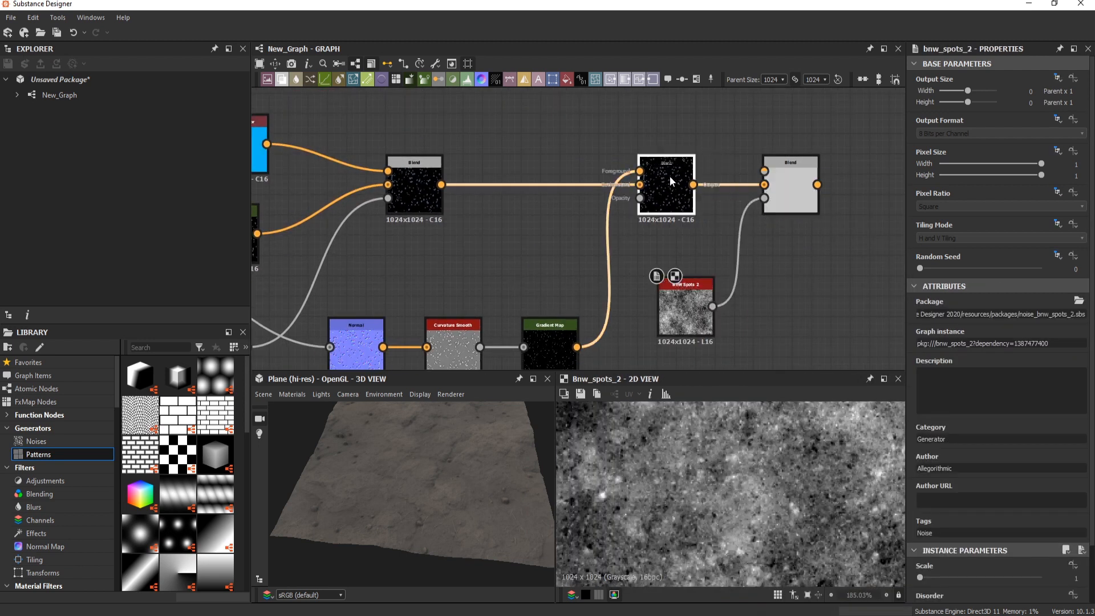
Step: Add a dark orange-brown Uniform Color and connect it to the foreground of the spots-masked Blend
middle_drag(670, 175, 613, 239)
key(space)
drag(574, 209, 613, 137)
click(954, 348)
Step: Set the spots-masked Blend to Multiply with an opacity of 0.45
double_click(720, 234)
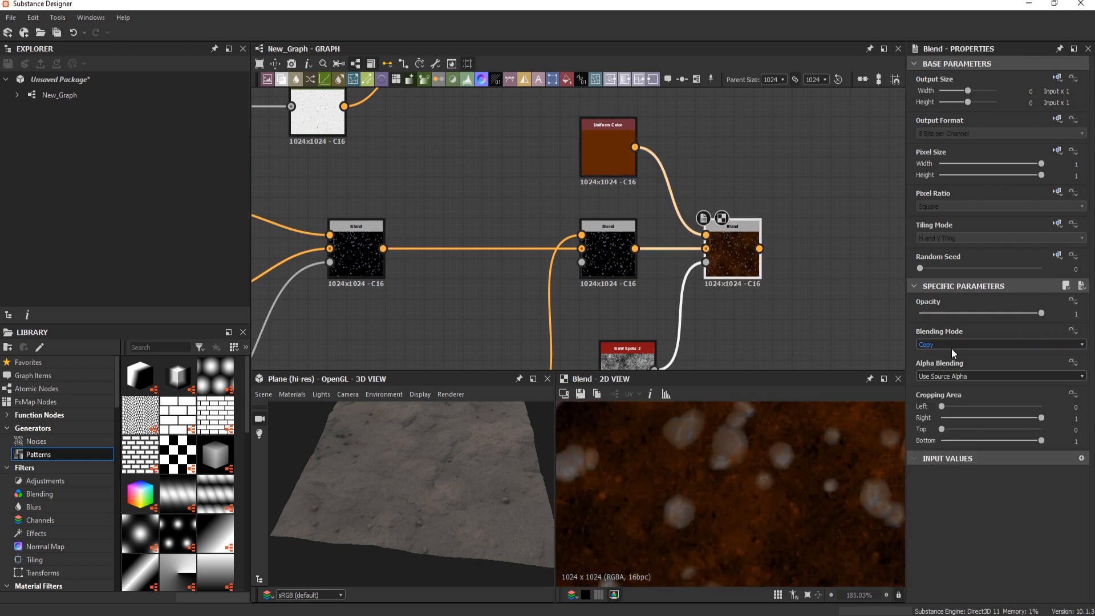
scroll(952, 348, down, 3)
click(942, 314)
drag(943, 314, 974, 313)
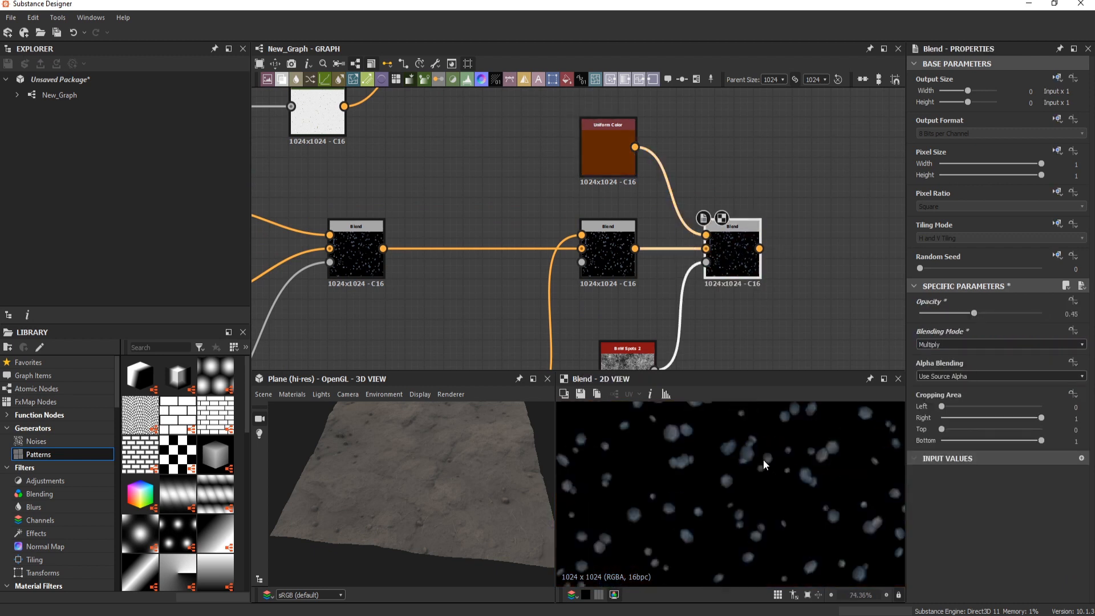
Step: Rearrange the output nodes to make room and insert a Blend before the base color output
scroll(539, 204, down, 10)
drag(574, 267, 661, 267)
scroll(536, 267, up, 1)
drag(533, 266, 558, 264)
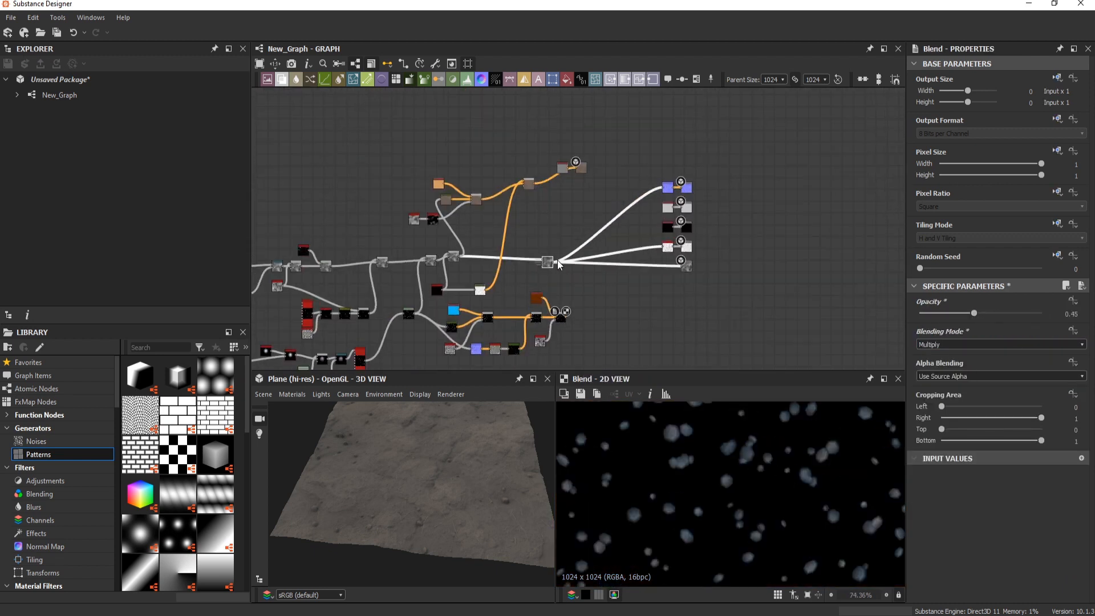
click(559, 167)
key(space)
key(Return)
Step: Duplicate the height Blend that adds the polygon stones and set the copy's blending mode to Divide
scroll(460, 288, up, 5)
middle_drag(460, 287, 641, 261)
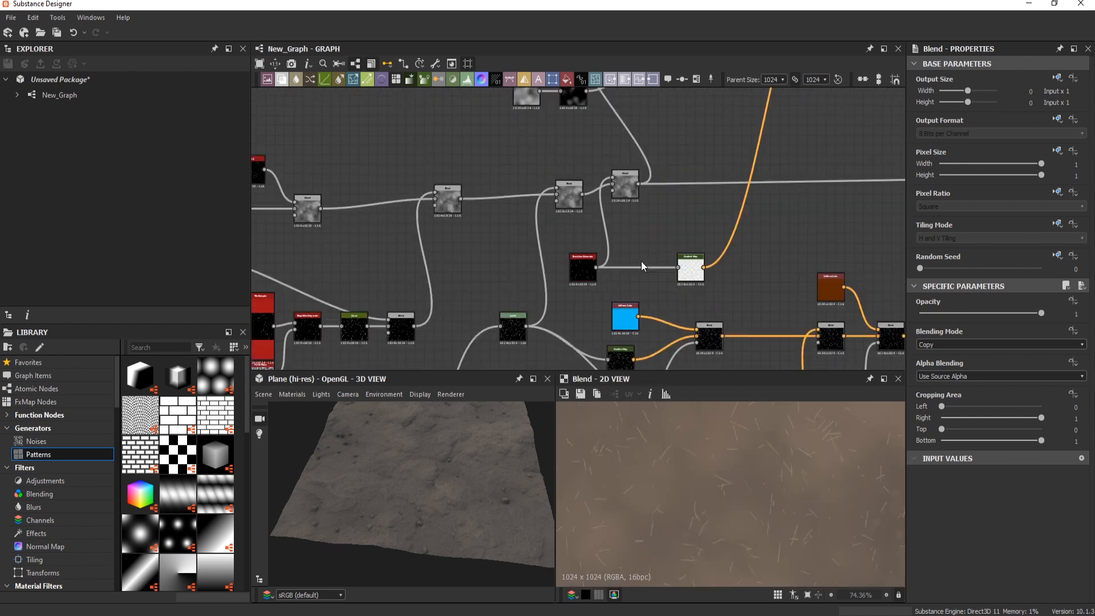
middle_drag(473, 250, 598, 228)
double_click(574, 178)
scroll(719, 433, down, 3)
double_click(691, 184)
middle_drag(704, 172, 667, 194)
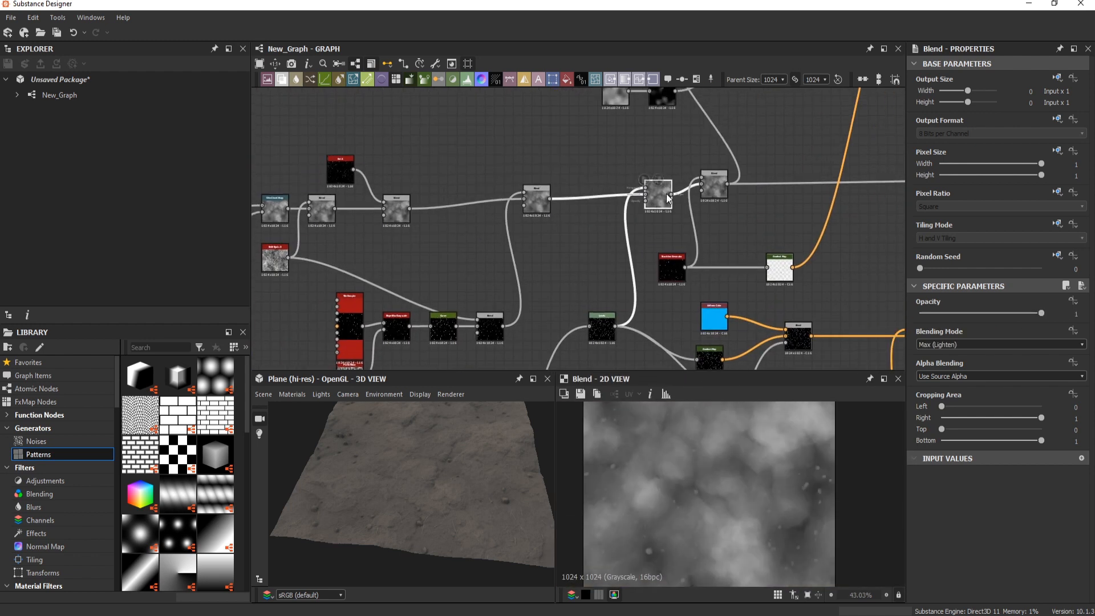
drag(650, 155, 659, 157)
click(952, 345)
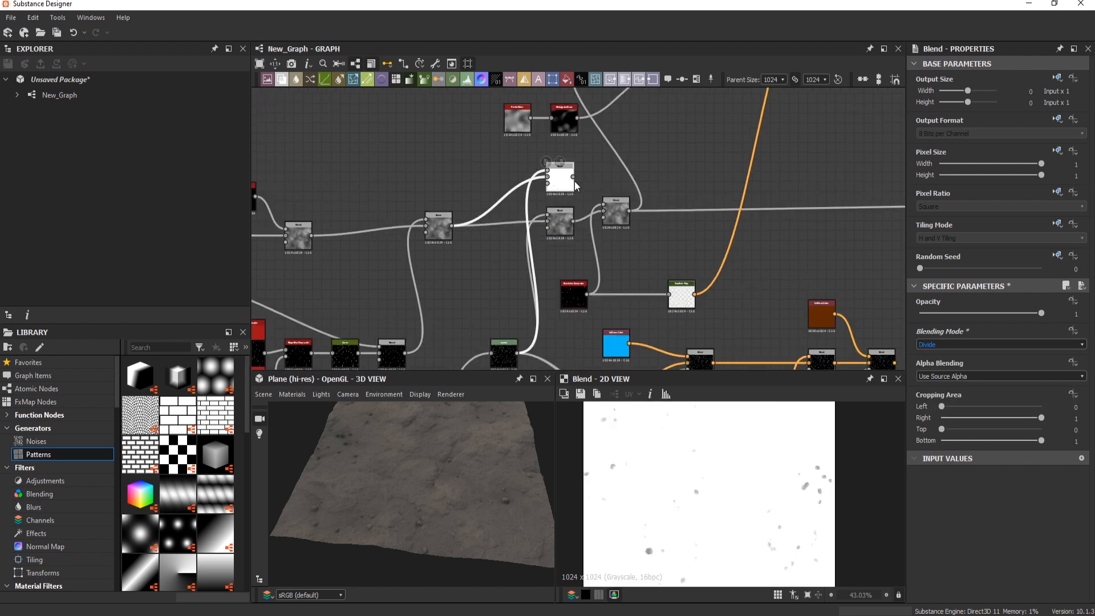
Step: Add an inverted Levels node after the Divide Blend and connect it as the mask of the new base color Blend
key(space)
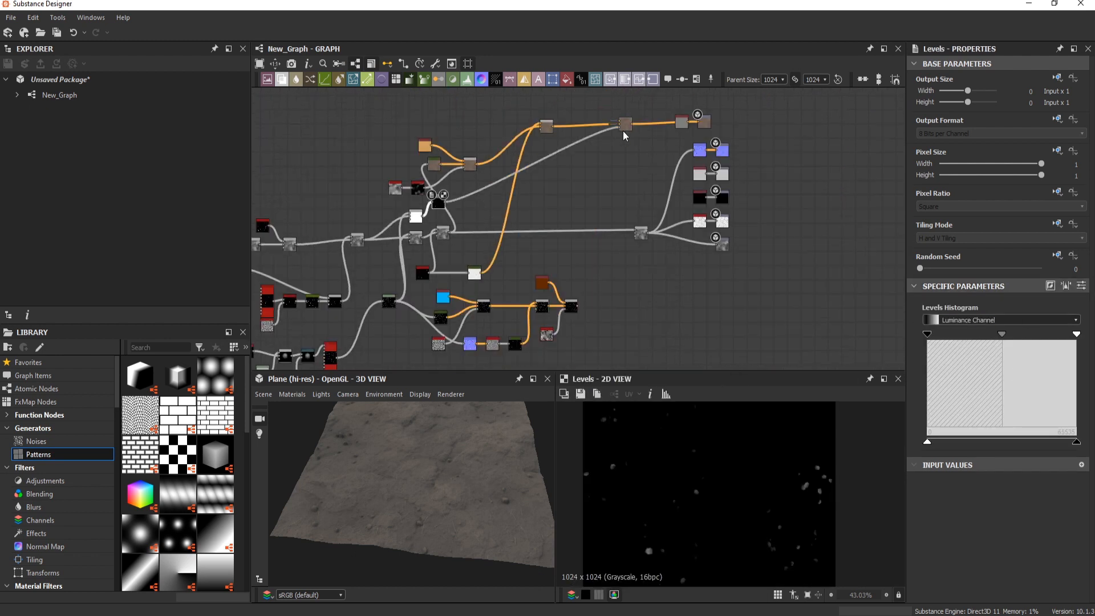
double_click(623, 123)
scroll(616, 120, up, 2)
Step: Move the mask's Levels node aside and push its input black point close to the white point for a high-contrast stone mask
scroll(412, 207, up, 4)
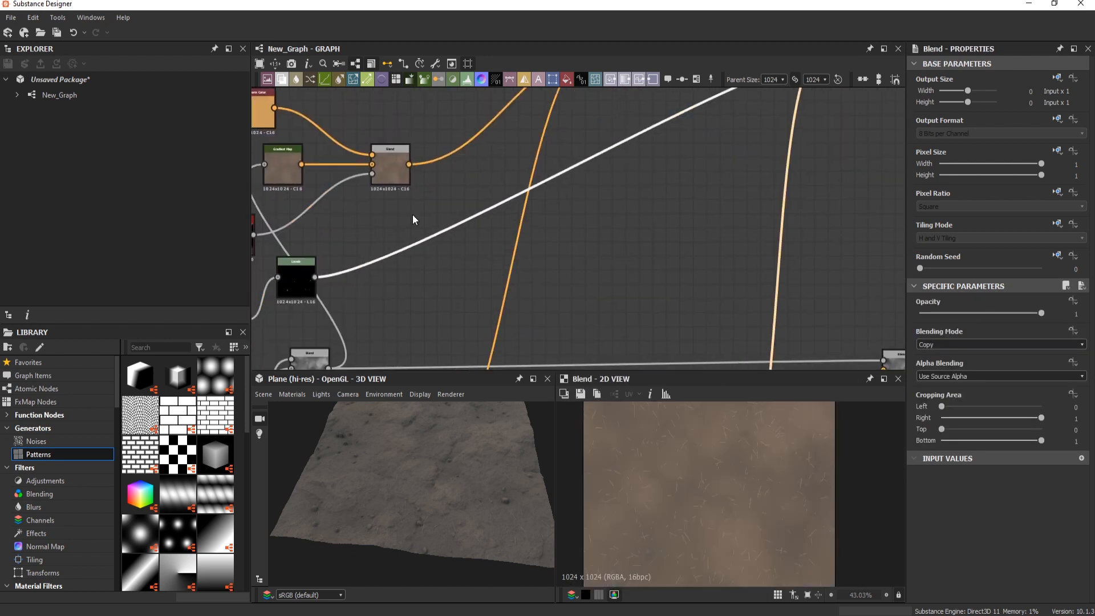
middle_drag(413, 215, 433, 202)
double_click(319, 262)
drag(320, 262, 400, 248)
scroll(606, 469, up, 5)
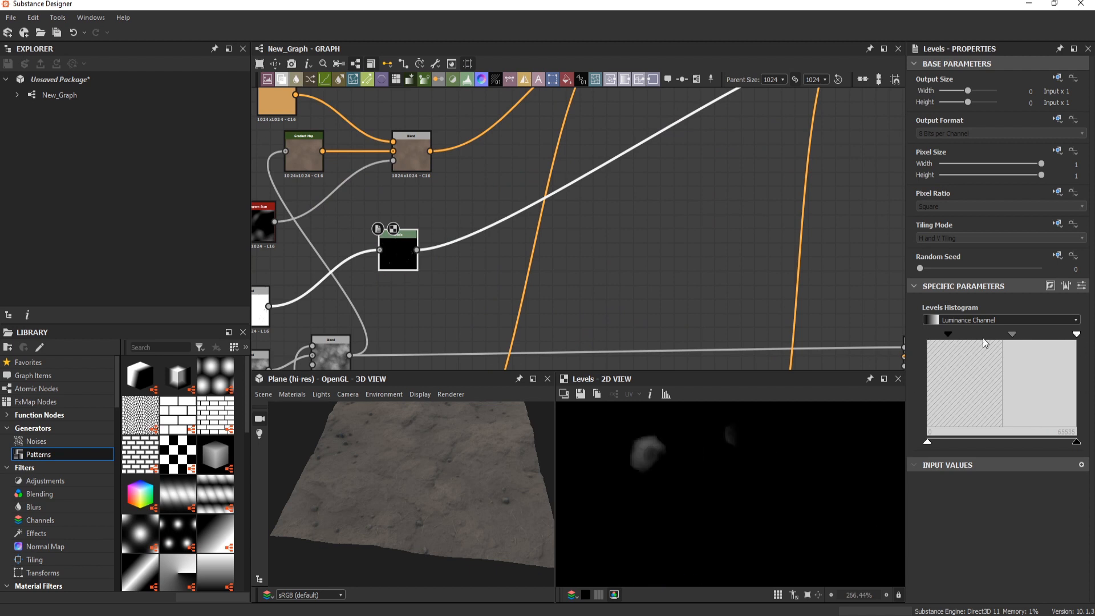
scroll(395, 553, up, 5)
scroll(422, 511, down, 4)
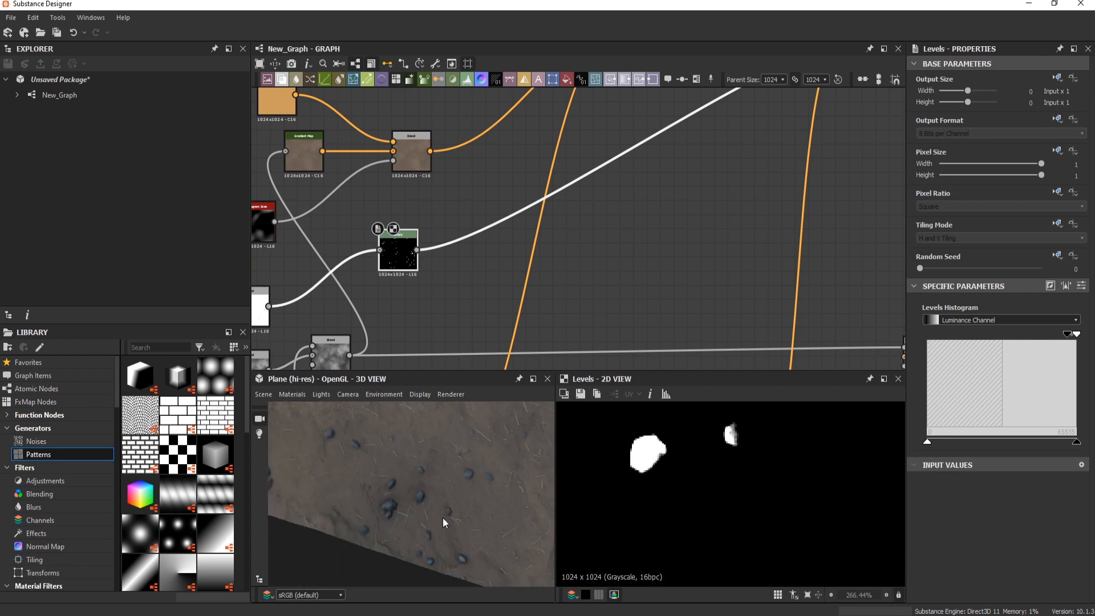
Step: Set the stone color Blend's mode to Copy and its opacity to 0.68
drag(443, 518, 502, 514)
scroll(605, 320, down, 2)
middle_drag(605, 343, 611, 221)
scroll(615, 216, up, 3)
double_click(650, 197)
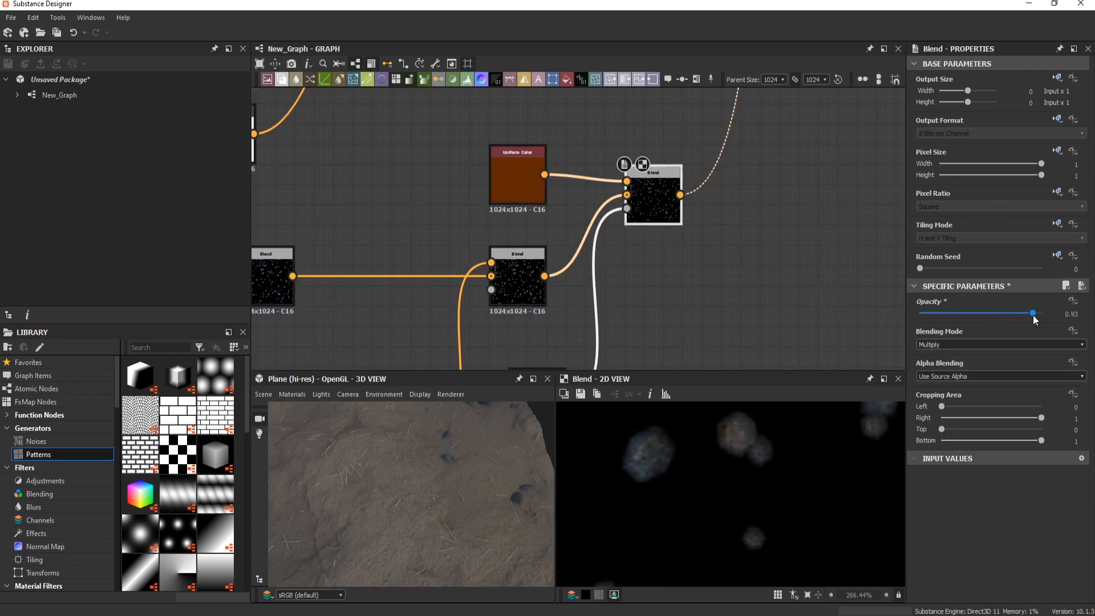
scroll(994, 344, up, 3)
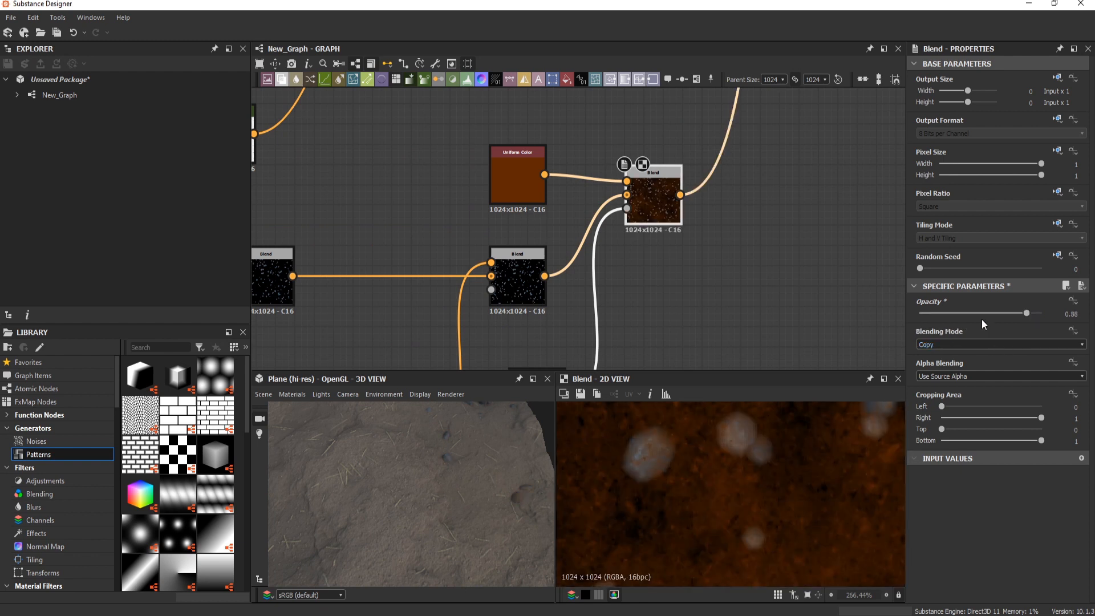
drag(981, 319, 1003, 309)
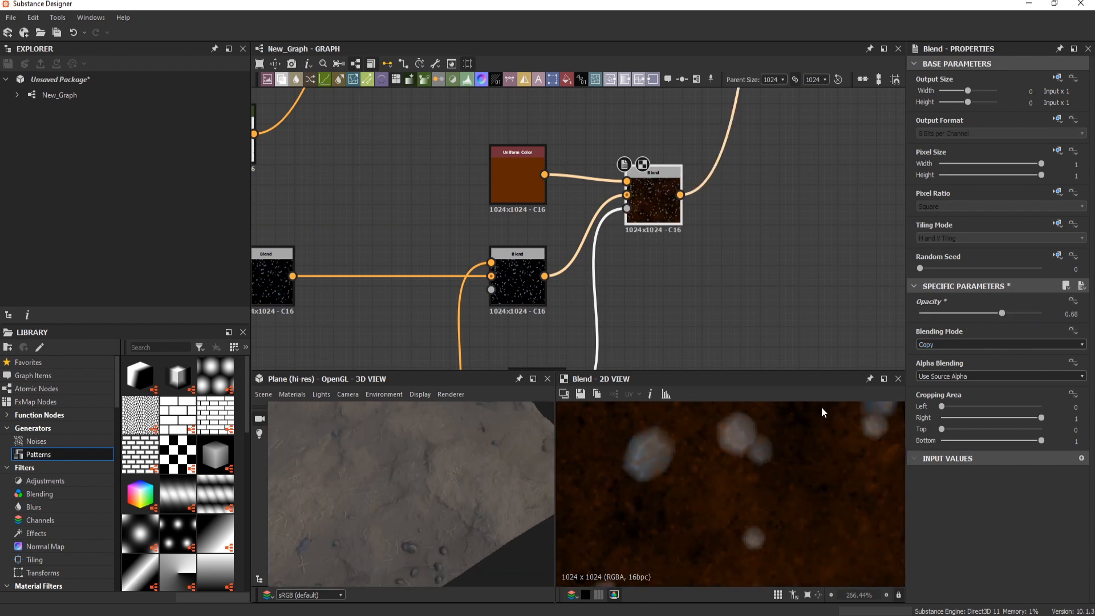
Step: Change the stones' Uniform Color to a muted brown of R 103, G 73, B 53
double_click(518, 177)
click(936, 347)
click(569, 375)
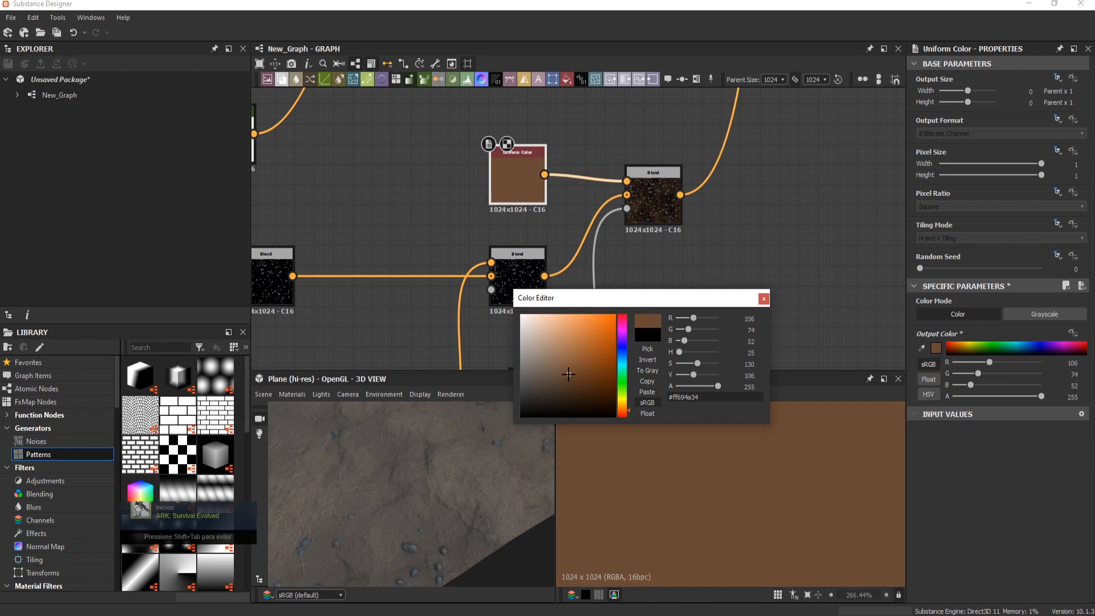
click(765, 299)
drag(451, 447, 453, 468)
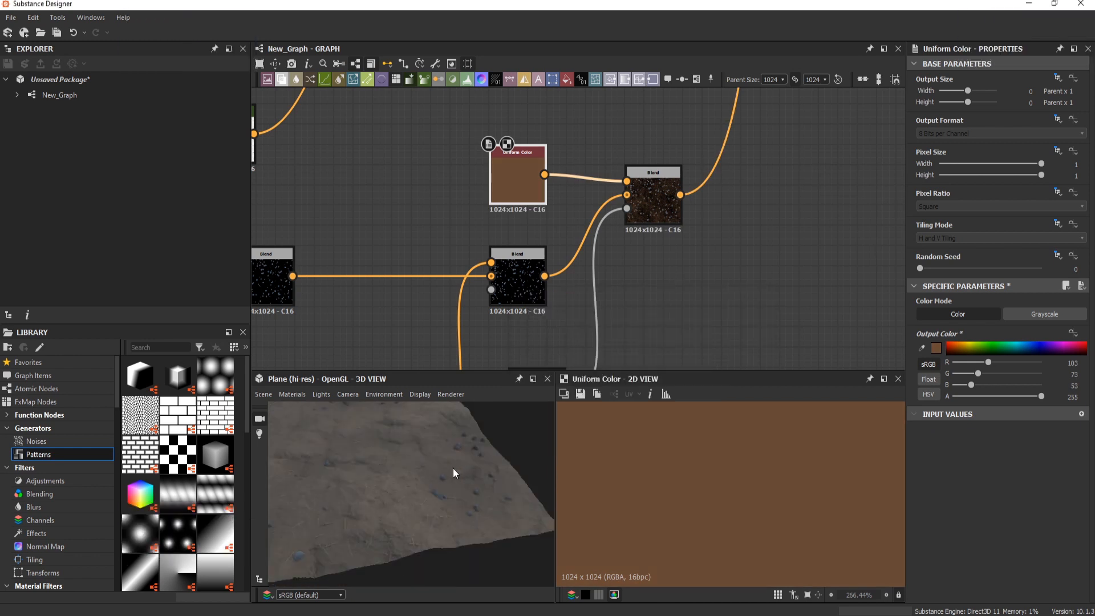
Step: Move the Normal node away from its output to a spot below the base color Blends
scroll(453, 468, down, 3)
scroll(593, 352, down, 6)
middle_drag(625, 312, 570, 321)
scroll(639, 264, up, 4)
middle_drag(605, 132, 631, 266)
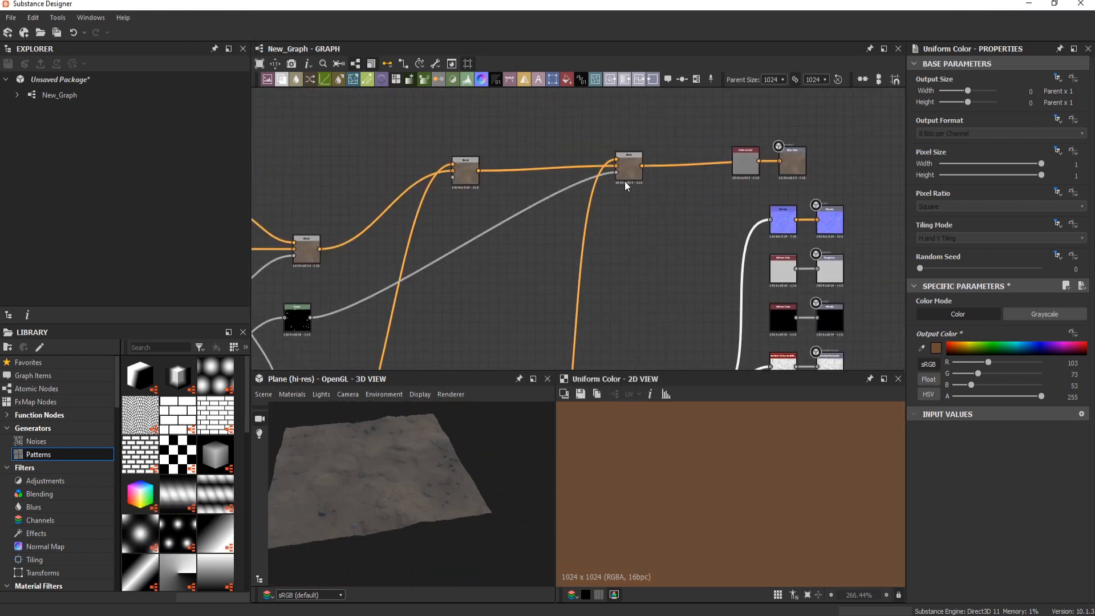
double_click(781, 219)
scroll(656, 188, down, 2)
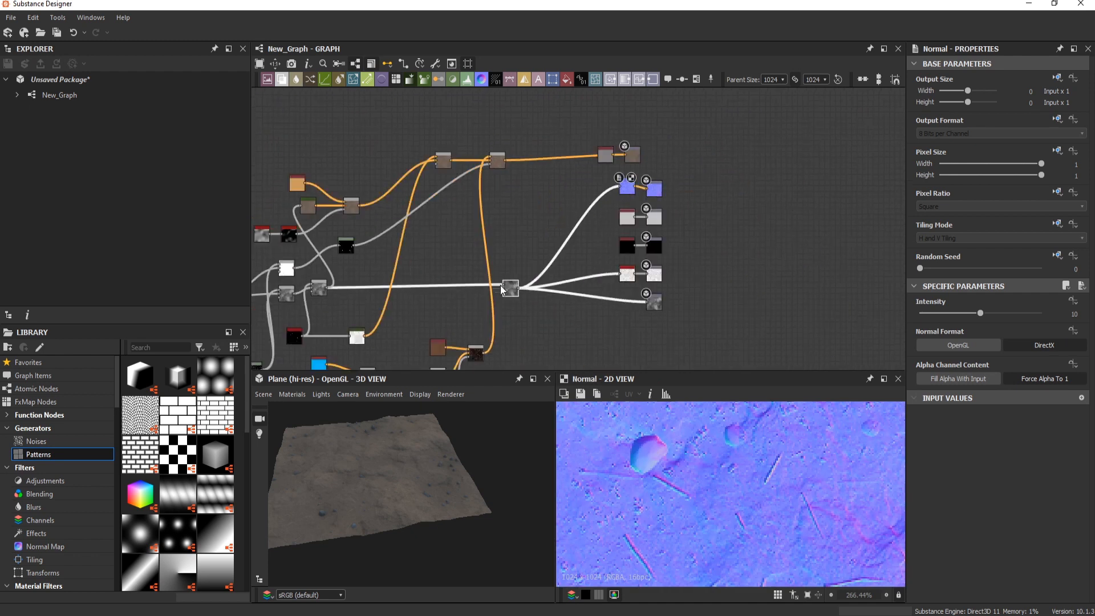
scroll(488, 241, up, 2)
Step: Feed the Normal node into a new Curvature Smooth, followed by a Gradient Map with its black key moved toward the middle
key(space)
text(curv)
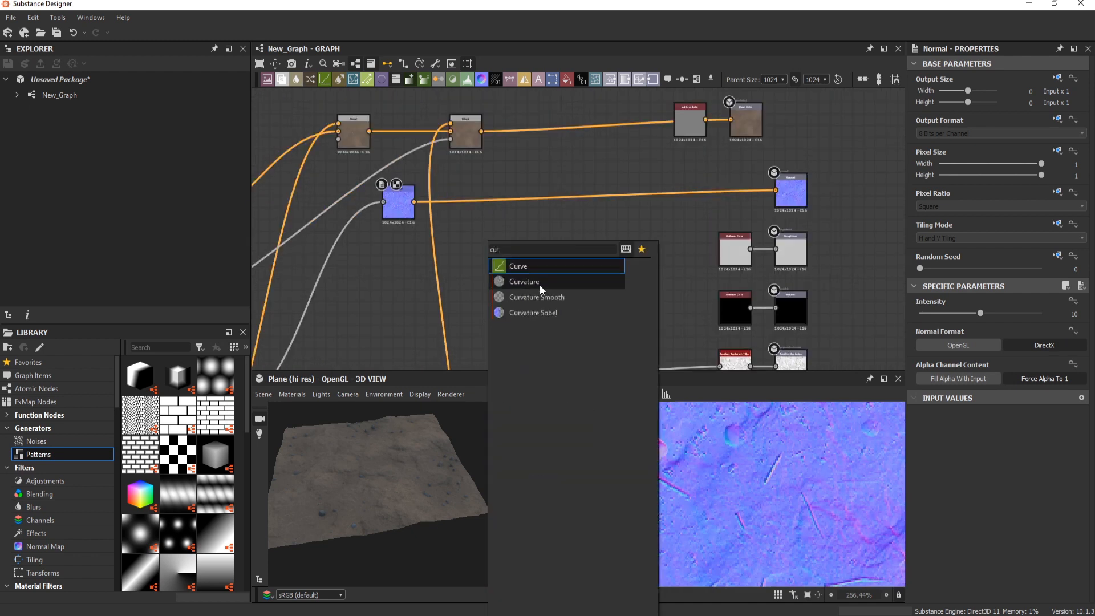
click(540, 285)
key(space)
click(524, 267)
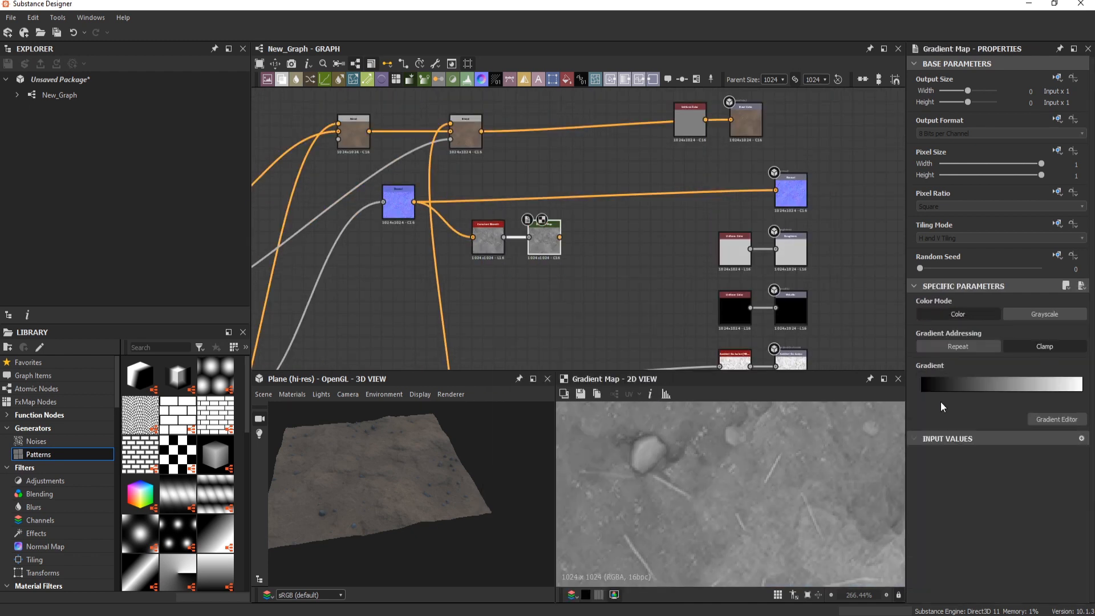
Step: Insert a Blend before the base color output with the curvature Gradient Map as foreground, using Add (Linear Dodge) at 0.17 opacity
click(524, 130)
key(space)
click(537, 177)
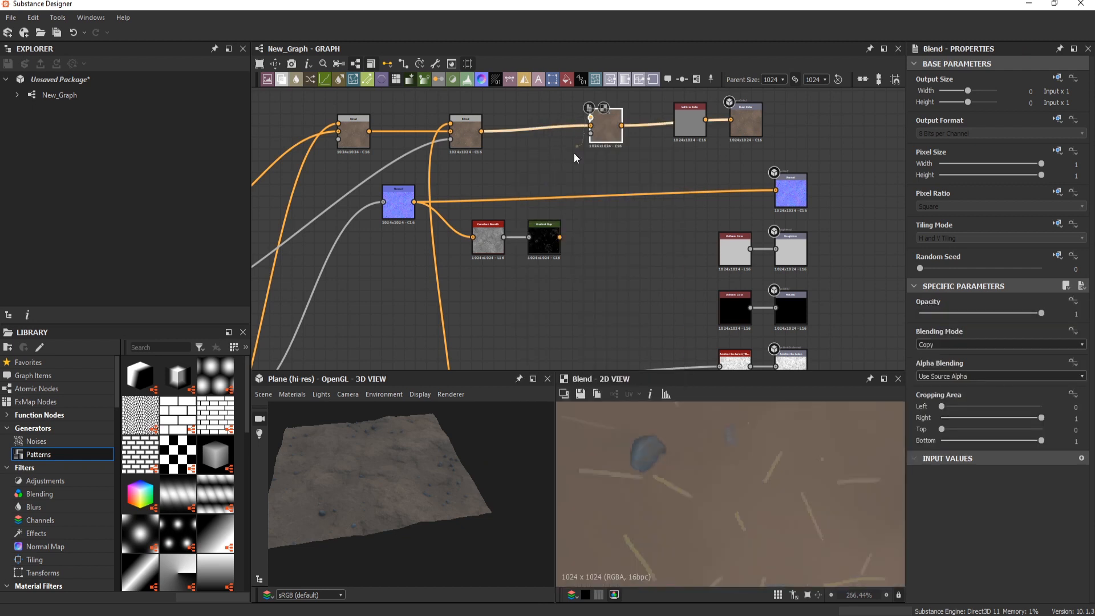
drag(591, 118, 560, 236)
scroll(940, 344, down, 1)
click(942, 315)
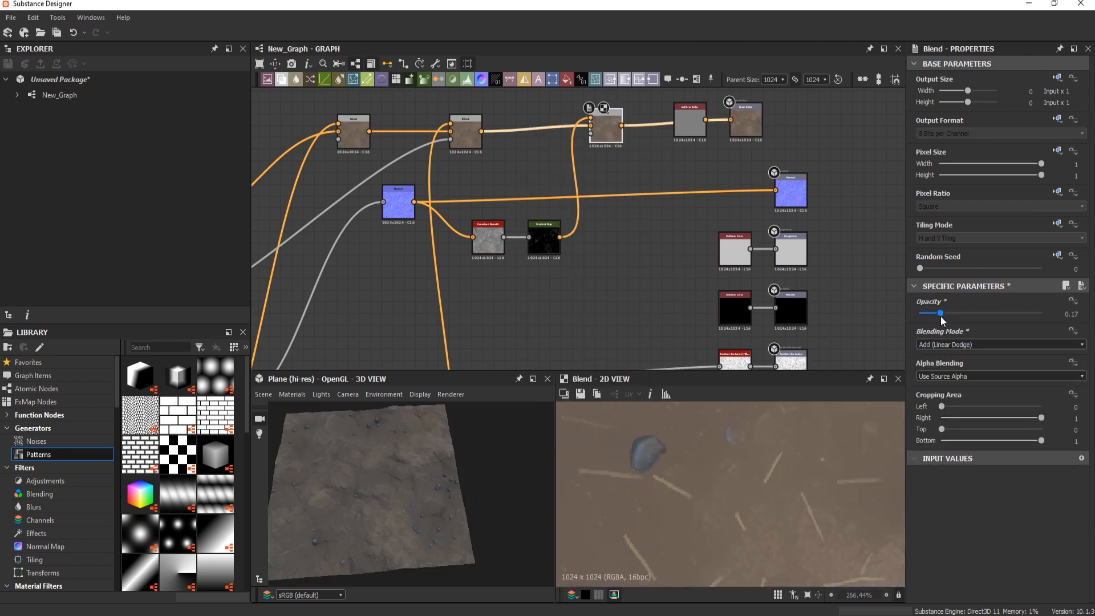
Step: Switch the curvature Gradient Map to grayscale and connect it as the new Blend's mask instead of its foreground
scroll(904, 371, down, 4)
scroll(600, 160, up, 2)
click(516, 279)
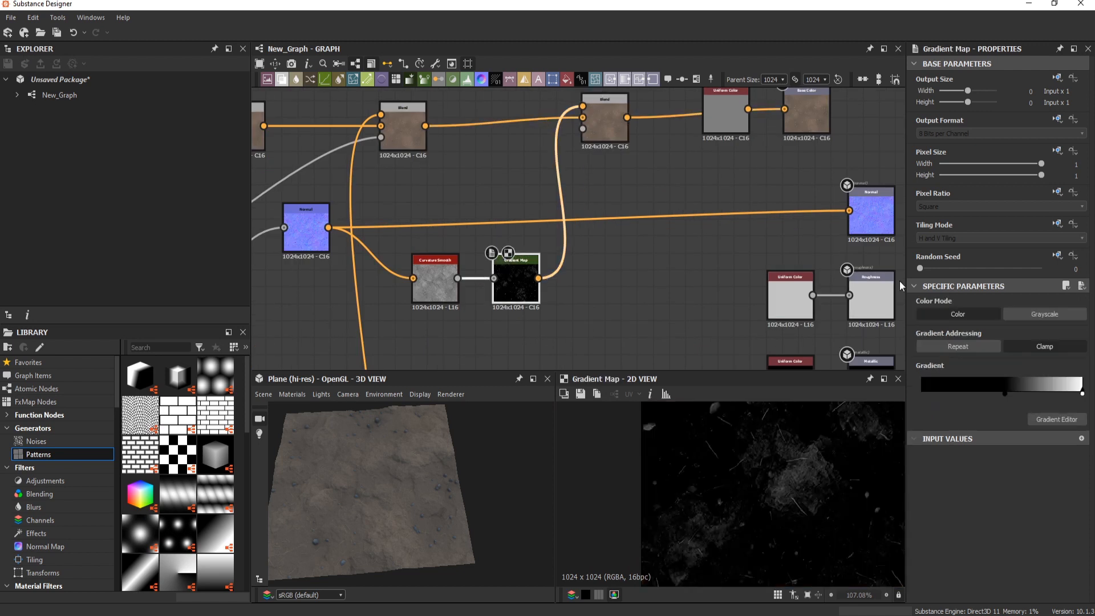
drag(538, 279, 582, 129)
middle_drag(582, 137, 625, 207)
Step: Connect an orange Uniform Color as the curvature Blend's foreground and set the mode to Subtract at 0.57 opacity
drag(566, 79, 626, 175)
click(968, 344)
double_click(648, 189)
drag(994, 312, 989, 313)
scroll(931, 346, down, 1)
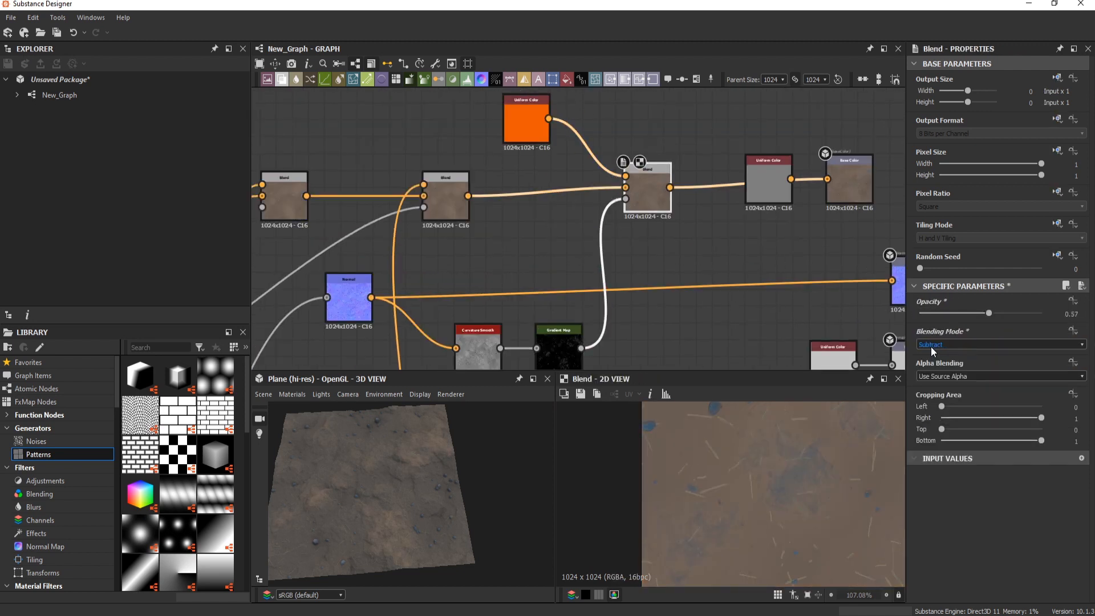
Step: Move the curvature Gradient Map's white key close to its black key to strengthen the mask contrast
scroll(423, 478, up, 3)
middle_drag(423, 479, 468, 411)
middle_drag(734, 344, 759, 301)
click(585, 305)
drag(1003, 391, 1036, 392)
Step: Lower the orange curvature Blend's opacity to 0.14 and inspect the ground in the 3D preview
middle_drag(582, 175, 578, 215)
click(664, 197)
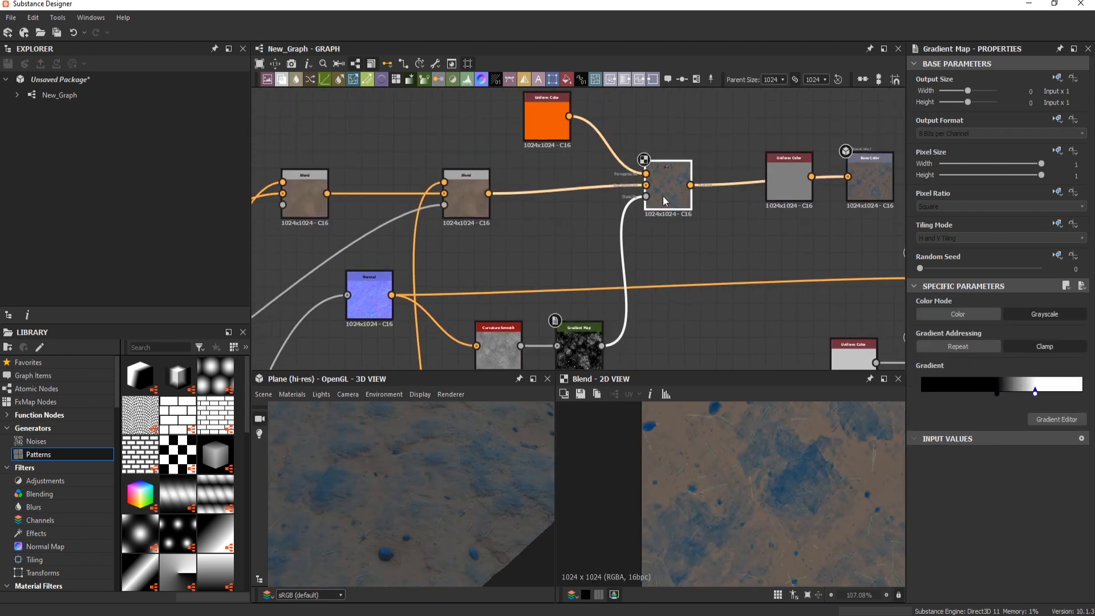
drag(989, 313, 926, 313)
drag(548, 463, 508, 486)
middle_drag(559, 207, 801, 215)
drag(433, 445, 451, 497)
middle_drag(797, 281, 785, 369)
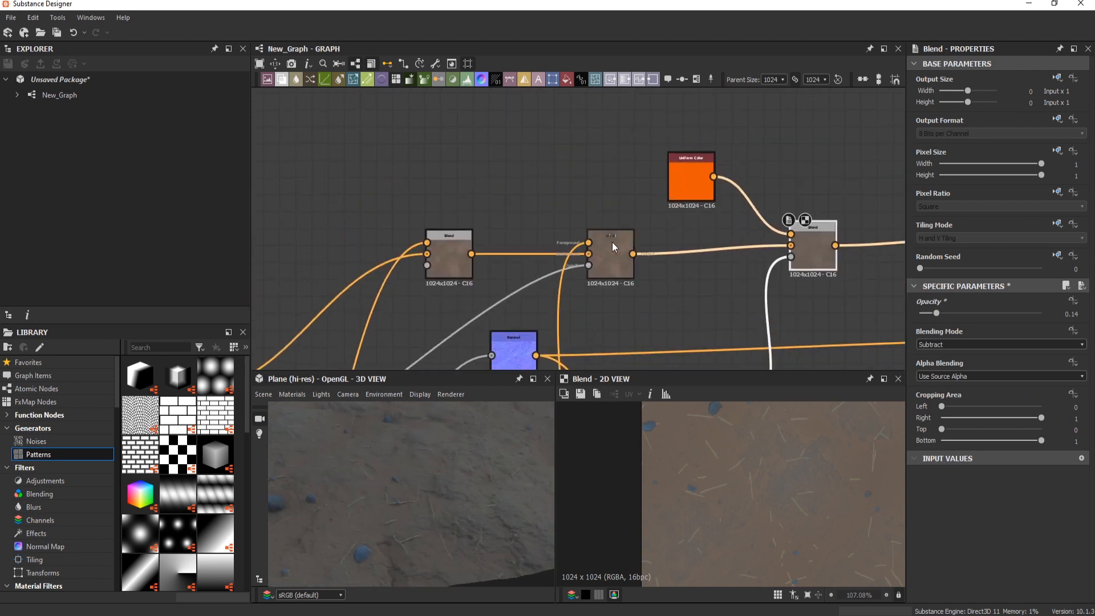
Step: Move the stone color Blend closer to the preceding base color Blend
middle_drag(638, 232, 513, 238)
scroll(514, 238, down, 2)
drag(602, 245, 551, 249)
middle_drag(552, 249, 614, 237)
drag(502, 456, 475, 471)
scroll(475, 470, down, 3)
scroll(364, 182, up, 3)
middle_drag(364, 182, 384, 207)
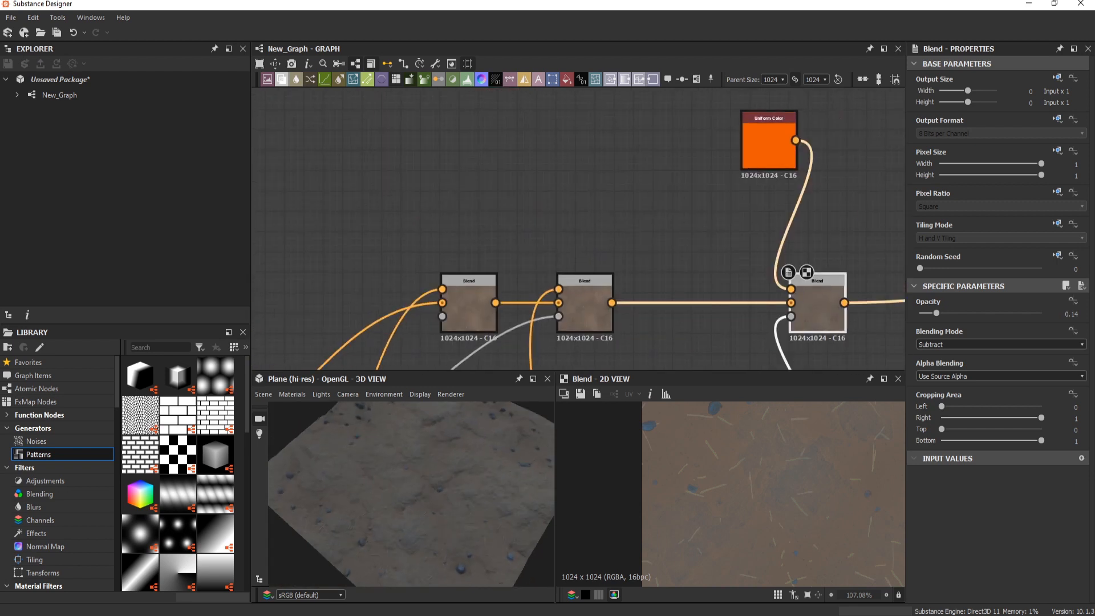
Step: Add a Clouds 3 noise above the base color chain and connect it to a new Blend node
key(space)
text(cl)
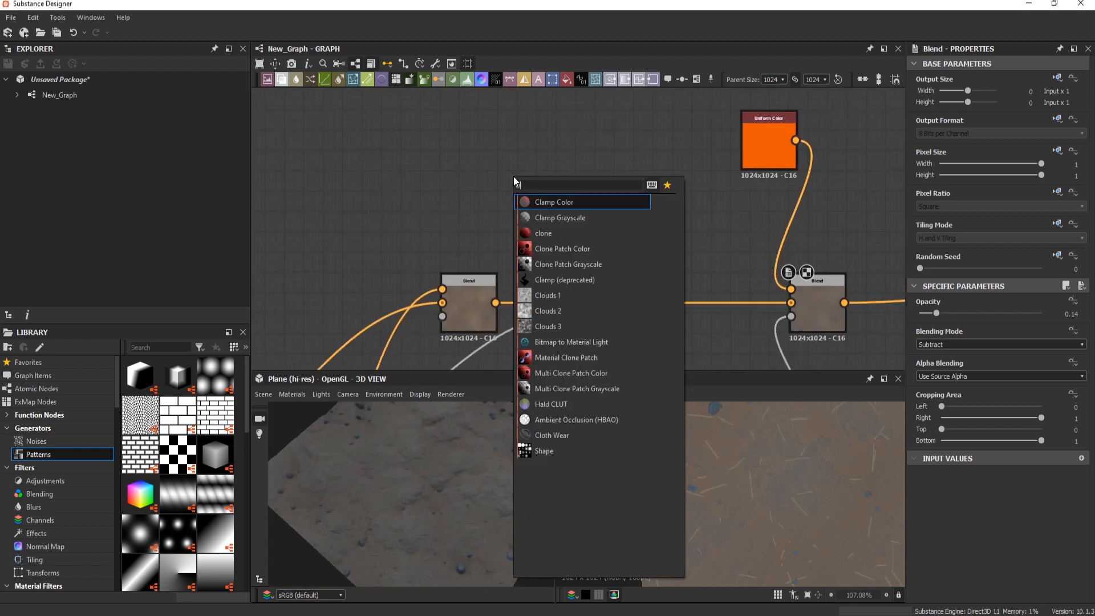
click(542, 326)
drag(497, 208, 408, 142)
key(space)
text(cl)
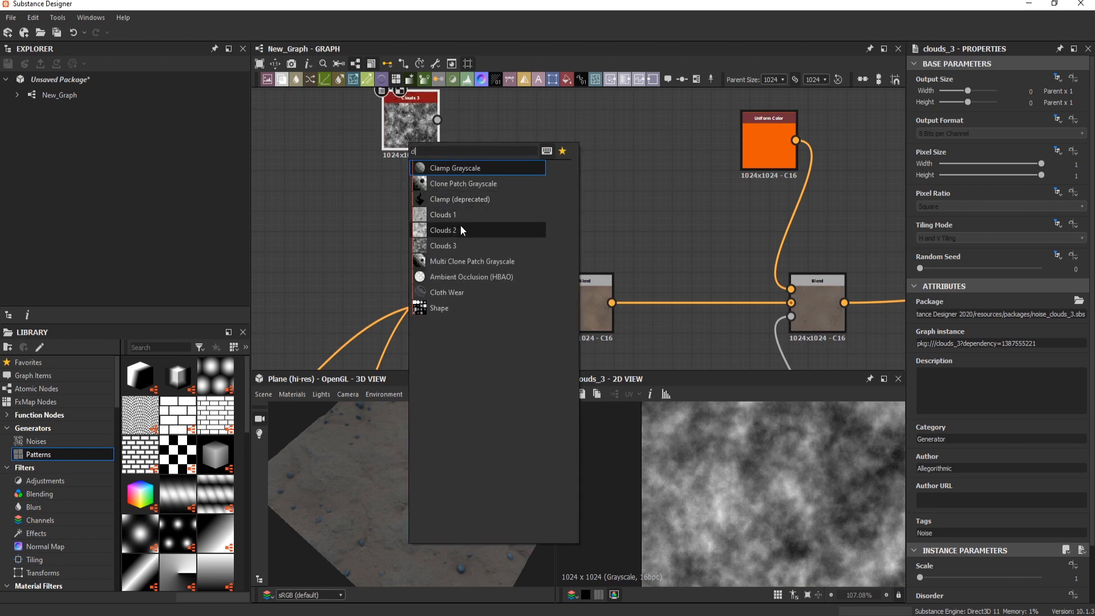
click(406, 132)
key(space)
click(436, 174)
middle_drag(433, 171, 503, 290)
Step: Add a BnW Spots 2 noise and connect it as the foreground of the Clouds Blend
key(space)
text(spo)
key(Down)
key(Down)
key(Return)
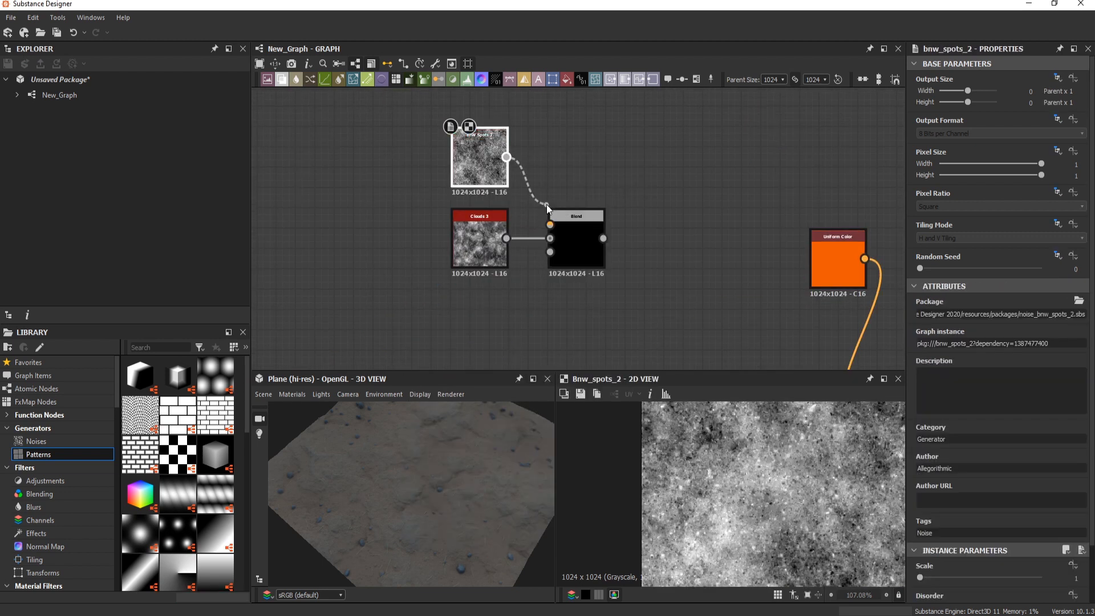
double_click(575, 242)
Step: Add a Gradient Map after the Blend of the two noises
scroll(957, 346, down, 3)
key(space)
text(gr)
click(632, 272)
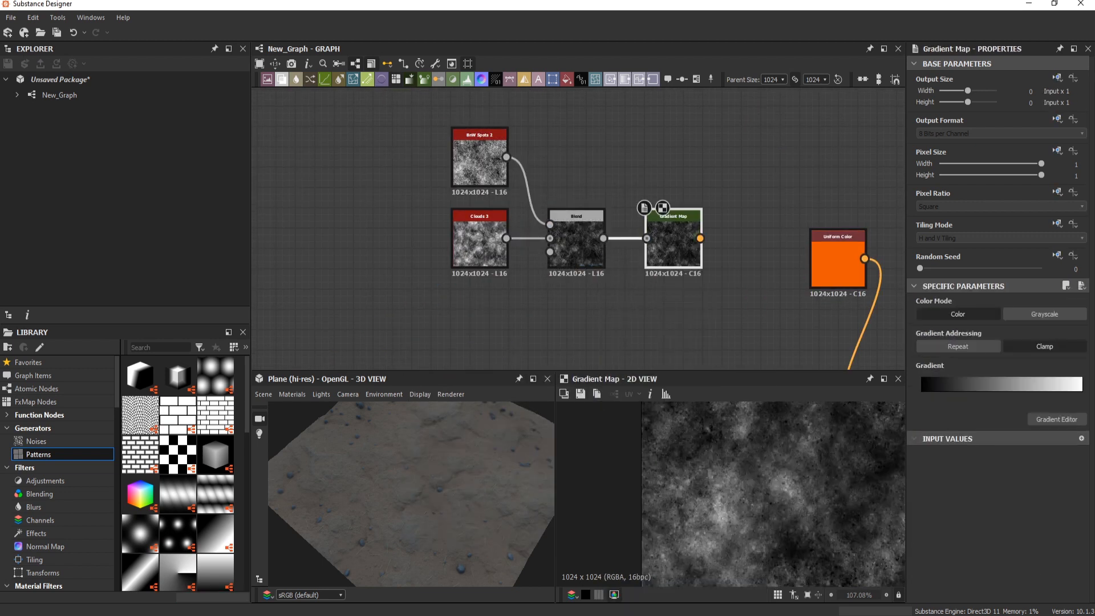
Step: Sample a multi-tone brown gradient for the noise Gradient Map with the eyedropper precision at 0
click(1057, 419)
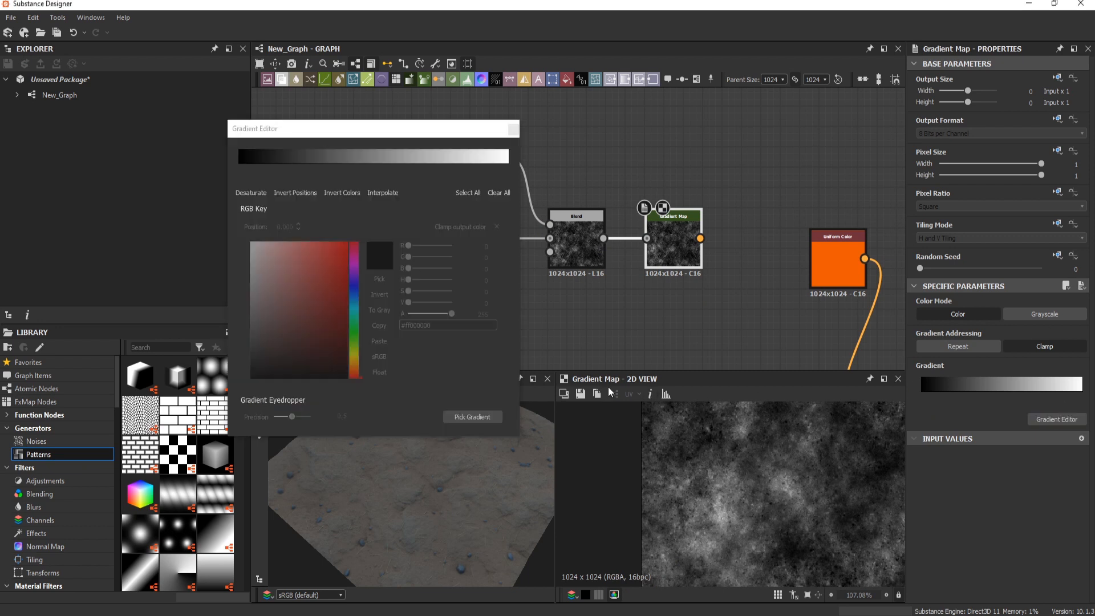
drag(291, 417, 254, 426)
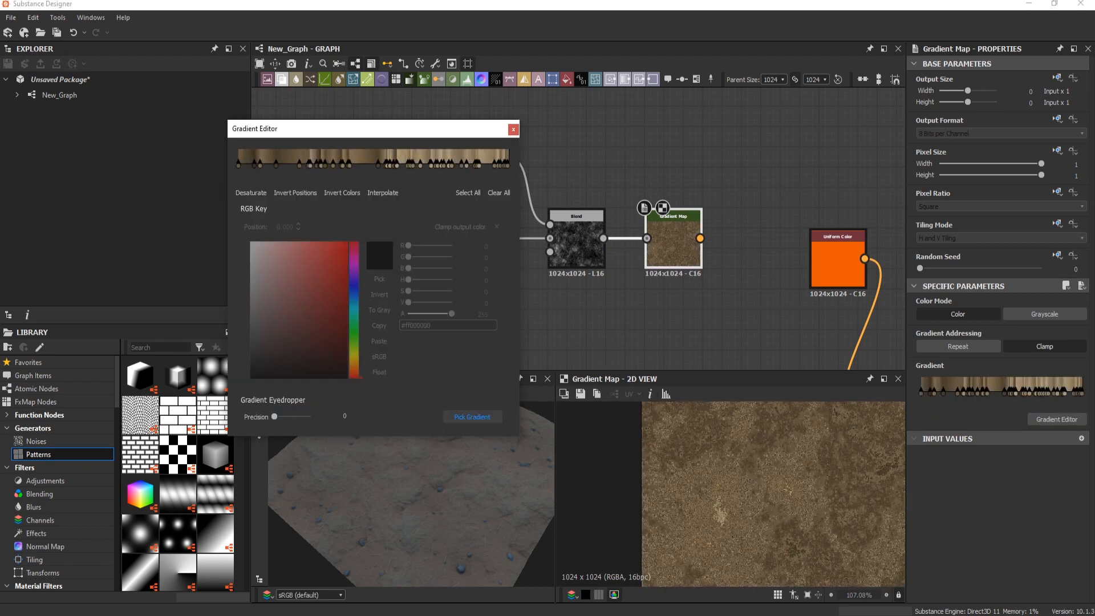
click(339, 164)
click(513, 130)
scroll(586, 175, down, 3)
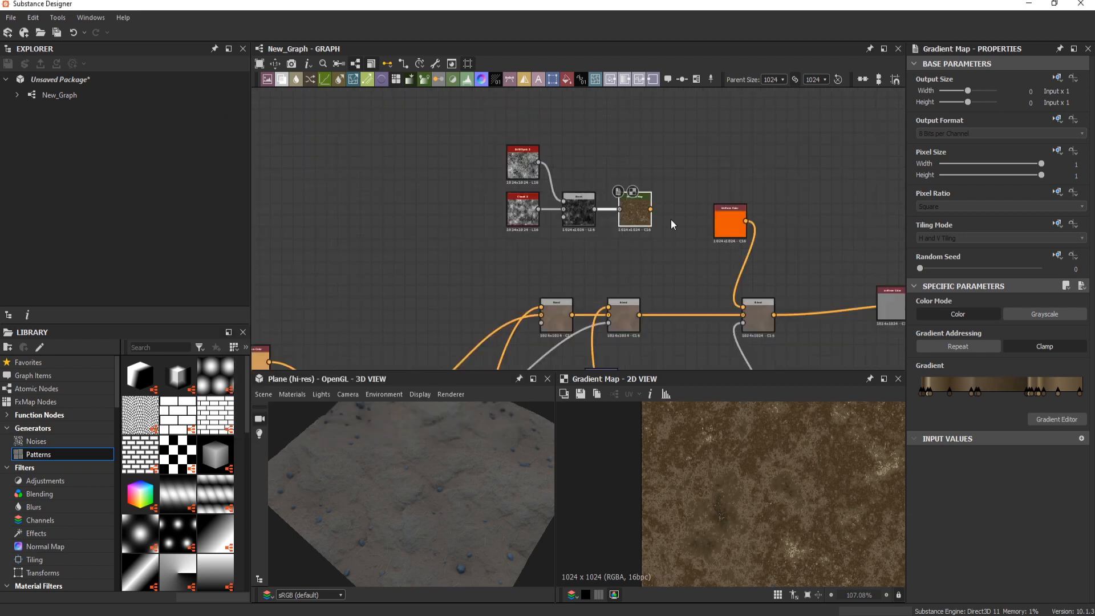
Step: Reposition the orange curvature Blend and the Curvature Smooth node to make room in the graph
middle_drag(759, 308, 634, 272)
scroll(634, 272, up, 2)
double_click(636, 278)
drag(611, 275, 687, 266)
scroll(662, 266, down, 3)
scroll(613, 270, up, 1)
drag(585, 340, 541, 341)
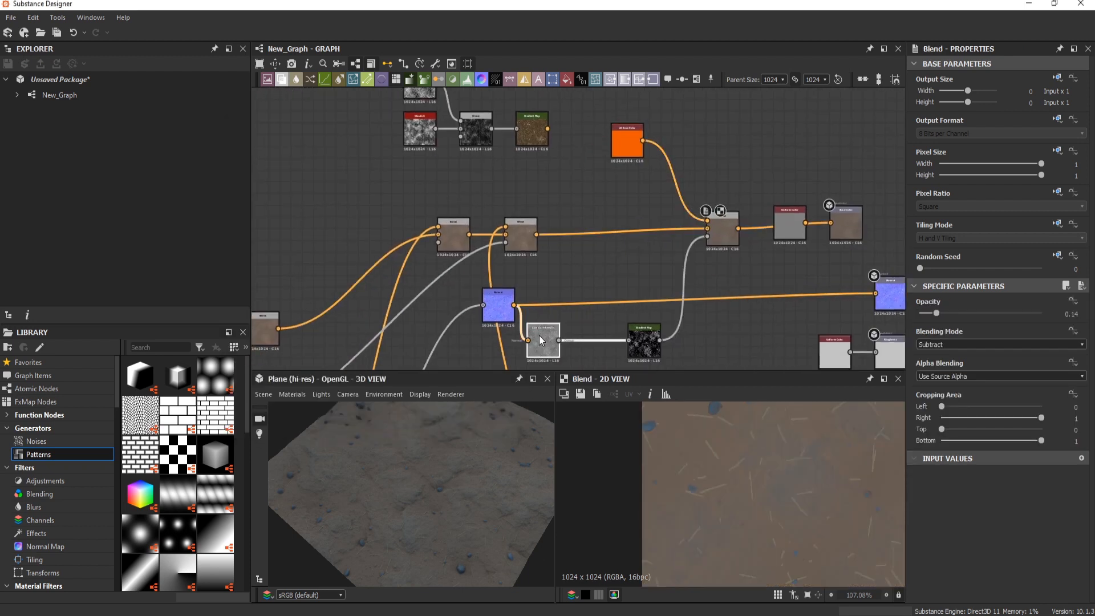
Step: Insert another Blend before the base color output and connect the brown noise Gradient Map as its foreground
click(689, 223)
key(b)
drag(736, 214, 548, 128)
scroll(411, 494, up, 3)
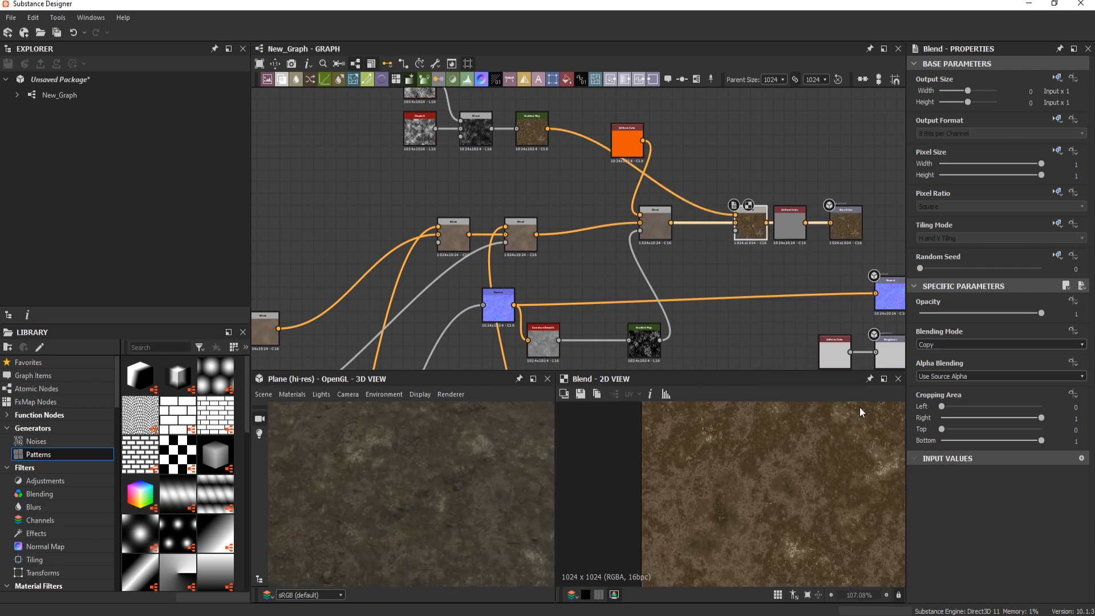
Step: Try blending modes on the brown noise Blend and set it to Subtract with 0.17 opacity
scroll(946, 347, down, 1)
scroll(946, 348, down, 4)
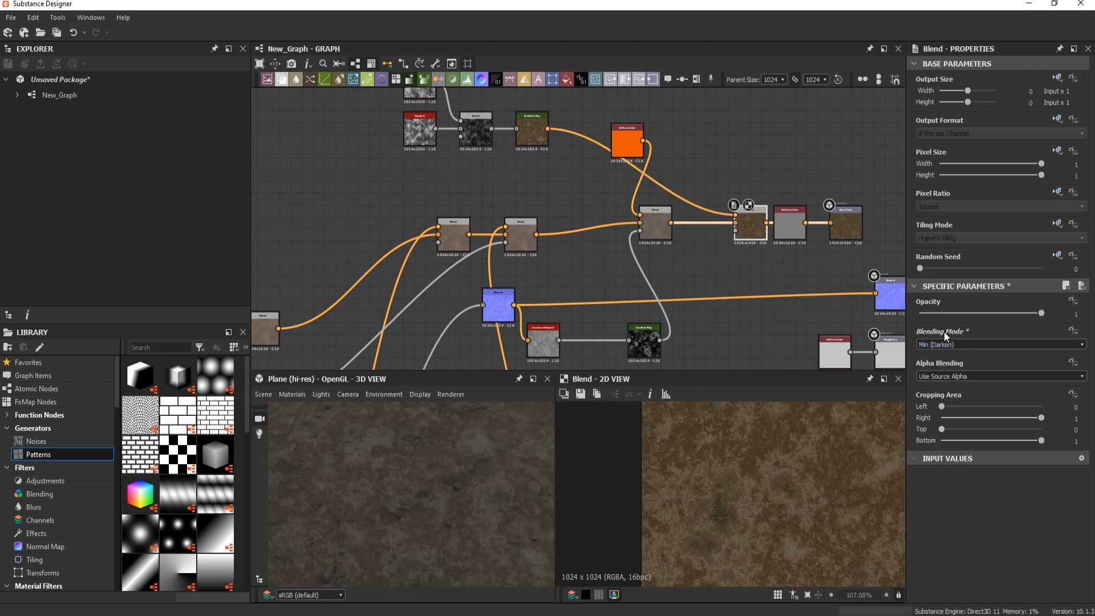
scroll(938, 347, up, 4)
scroll(938, 346, down, 1)
click(940, 313)
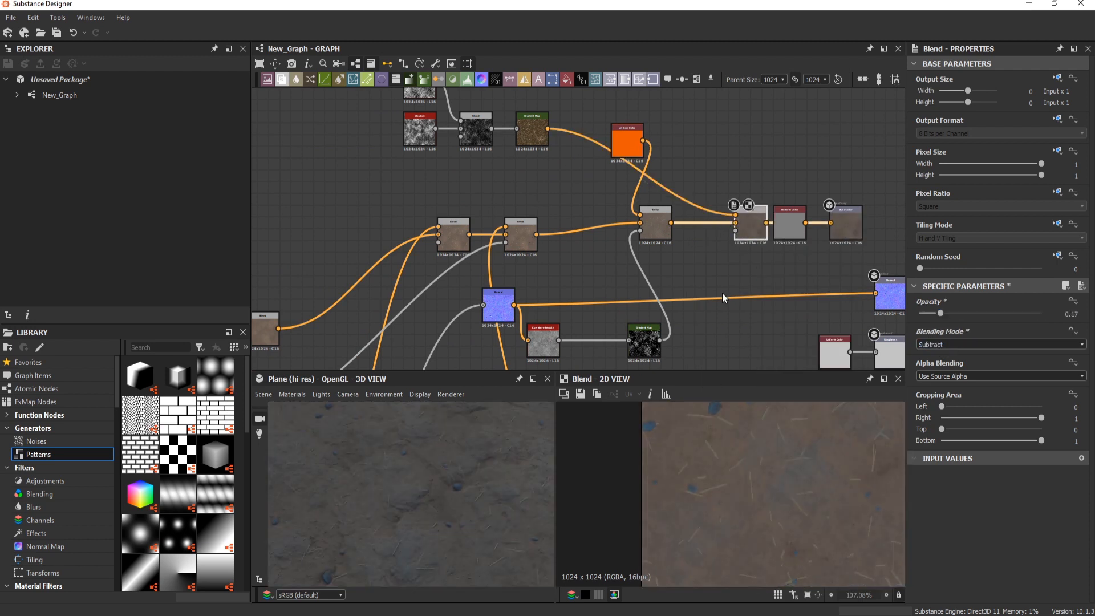
Step: Add a Levels node fed by the Curvature Smooth and narrow its input range to a high-contrast black and white mask
drag(645, 341, 611, 341)
click(690, 333)
key(space)
middle_drag(683, 320, 653, 289)
key(space)
text(l)
key(Return)
drag(530, 309, 644, 309)
drag(1077, 334, 1008, 333)
drag(928, 334, 1004, 334)
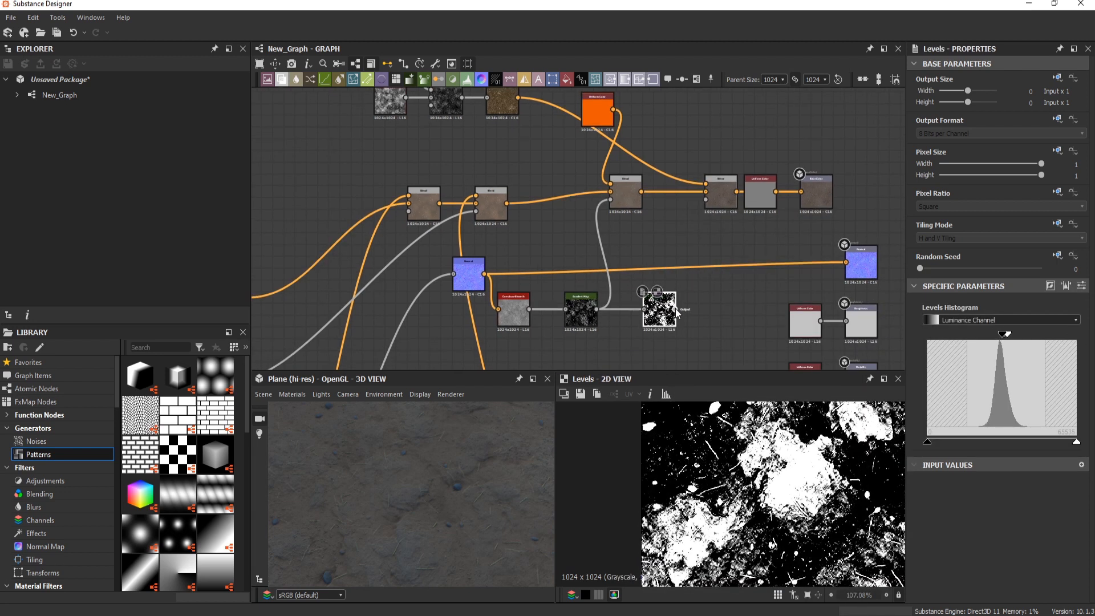
Step: Use the Levels output as the brown noise Blend's mask and set its mode to Switch with opacity 0.4
scroll(742, 174, up, 3)
drag(710, 225, 662, 225)
double_click(663, 225)
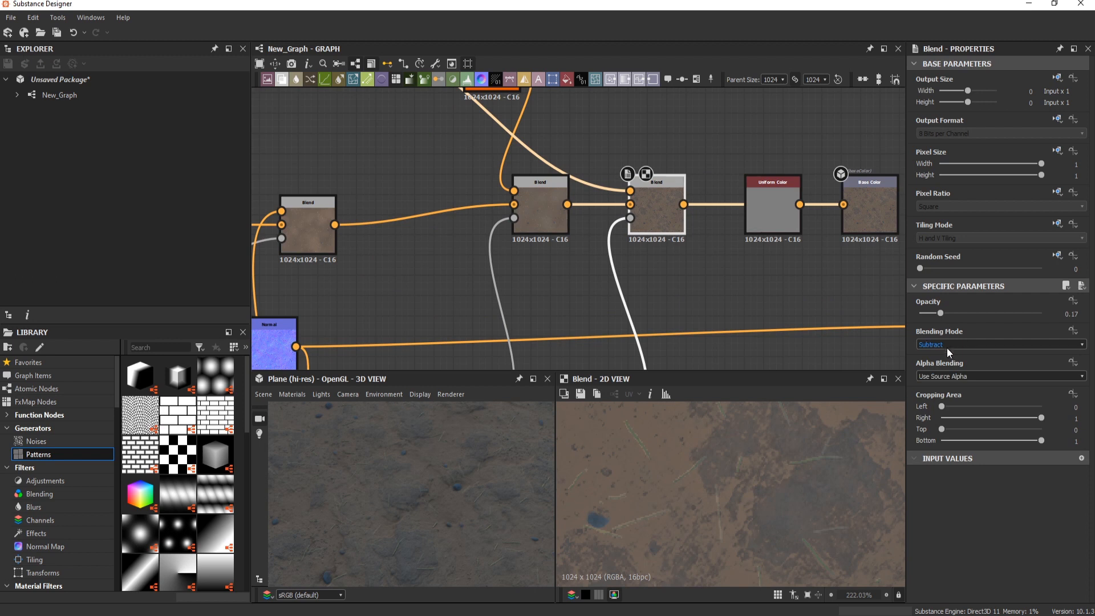
scroll(946, 344, down, 5)
drag(940, 314, 972, 315)
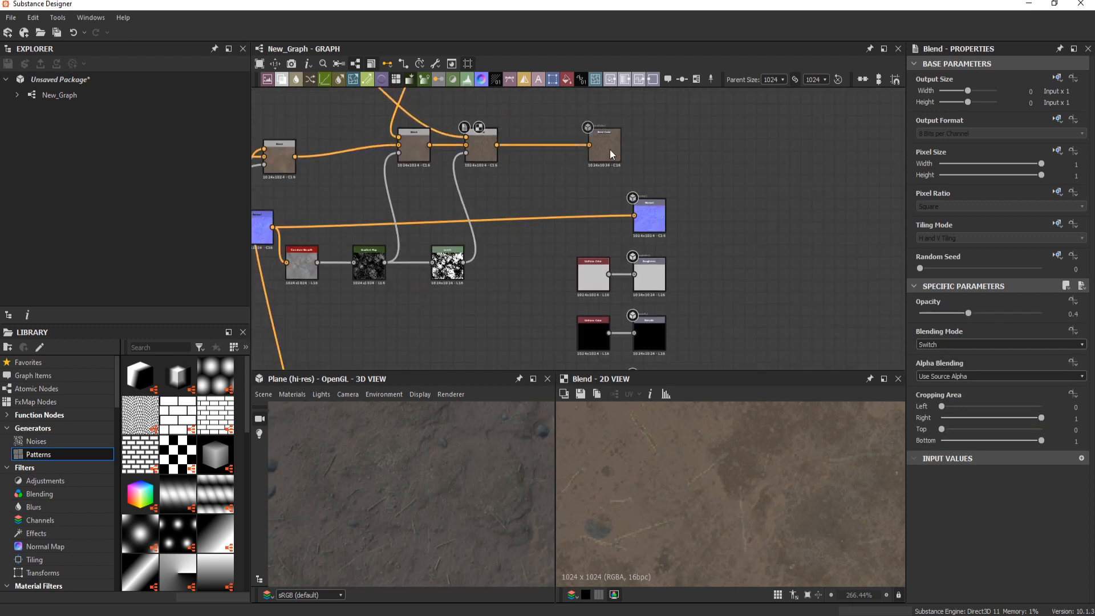
Step: Add a Dirt mask generator and feed it with the curvature and ambient occlusion maps
scroll(570, 163, down, 2)
middle_drag(564, 182, 576, 251)
key(space)
text(dirt)
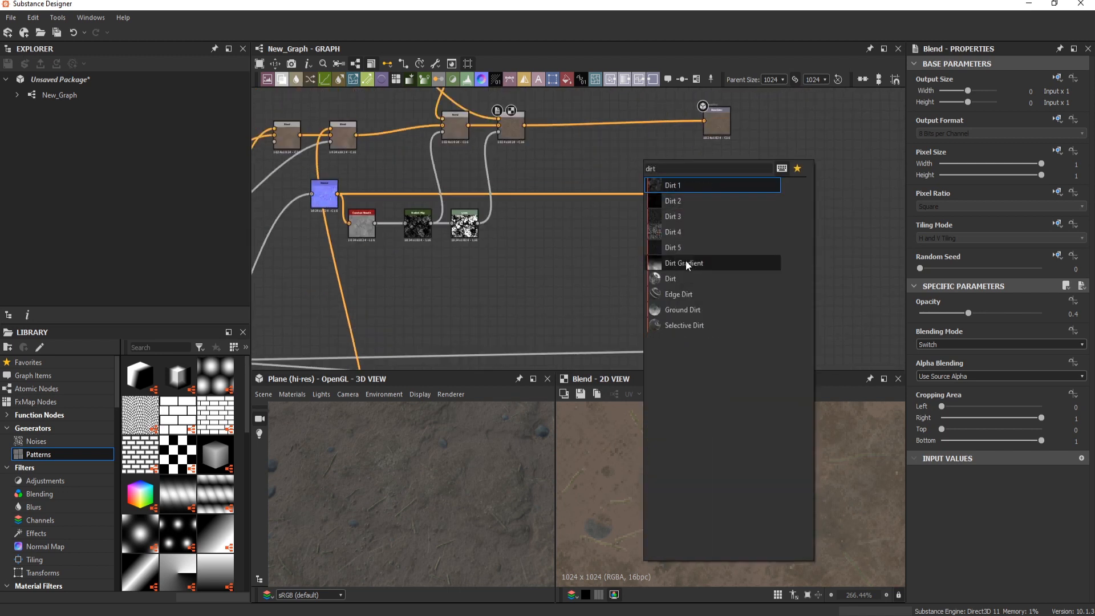
click(693, 276)
scroll(627, 217, up, 2)
scroll(662, 251, down, 2)
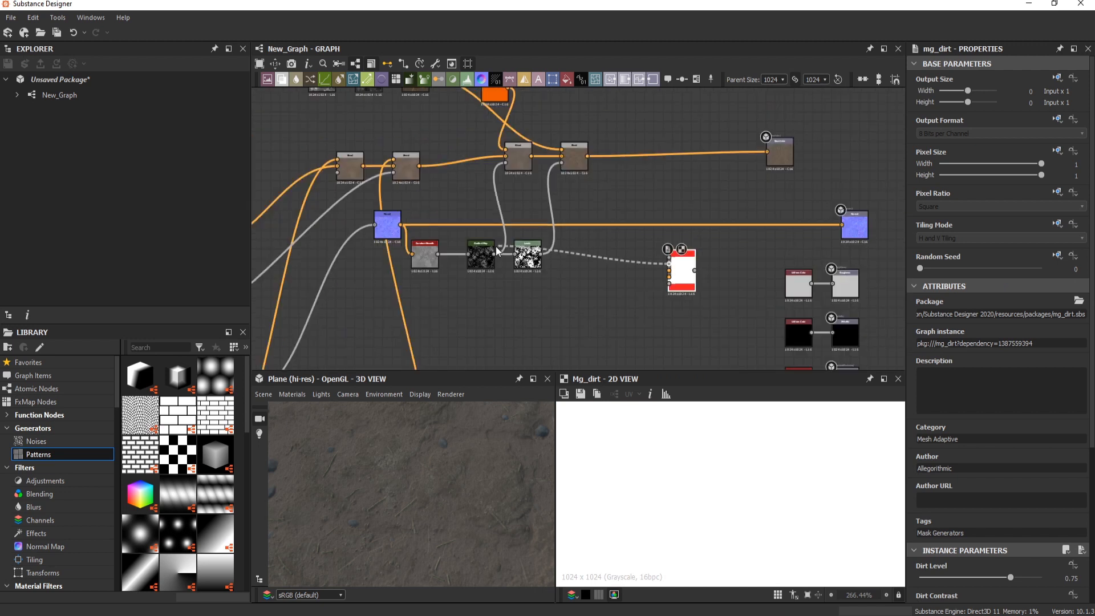
middle_drag(780, 365, 815, 301)
drag(756, 287, 707, 184)
middle_drag(708, 184, 560, 279)
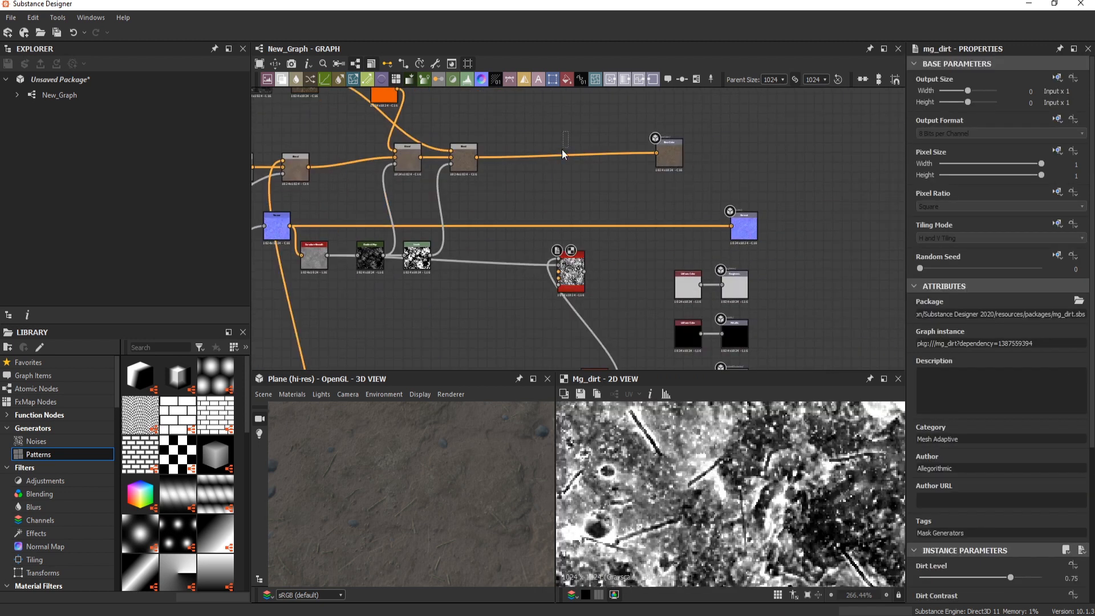
Step: Insert a Blend before the base color output with the Dirt generator as mask and a gray-blue Uniform Color as foreground
double_click(562, 149)
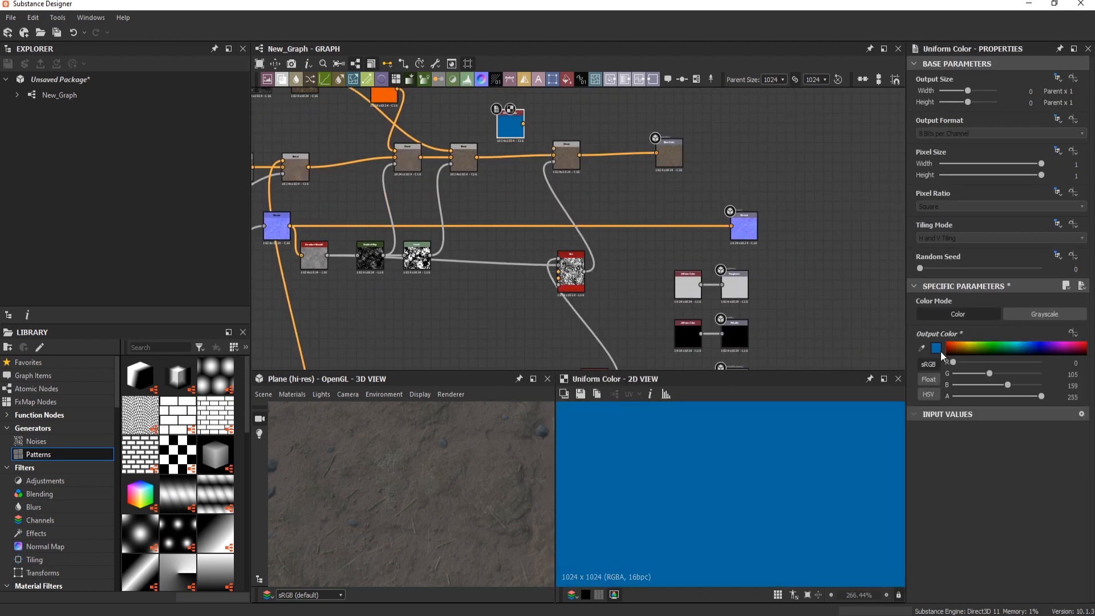
click(559, 151)
drag(562, 272, 530, 272)
double_click(530, 272)
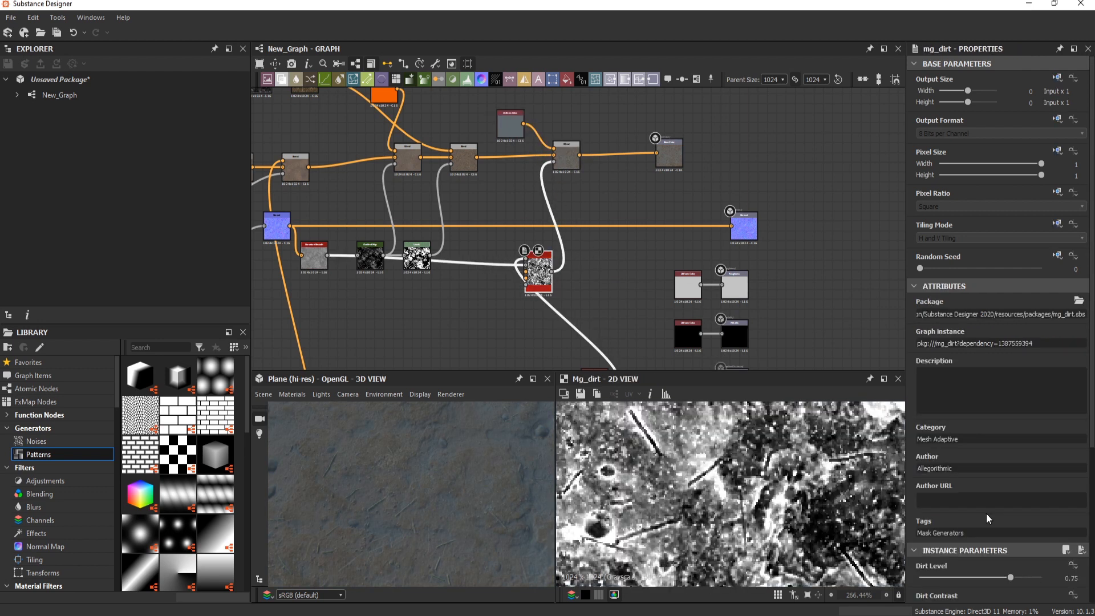
Step: Lower the Dirt generator's level to 0.59 and set the dirt Blend's mode to Multiply
scroll(684, 485, down, 3)
scroll(494, 469, down, 2)
click(957, 578)
double_click(567, 155)
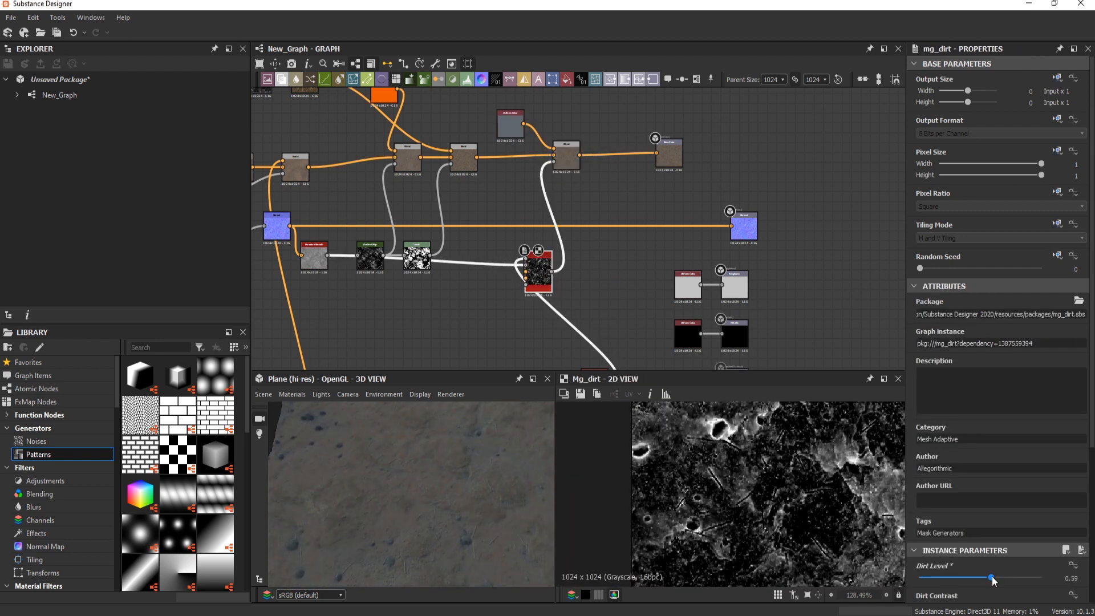
scroll(959, 348, down, 3)
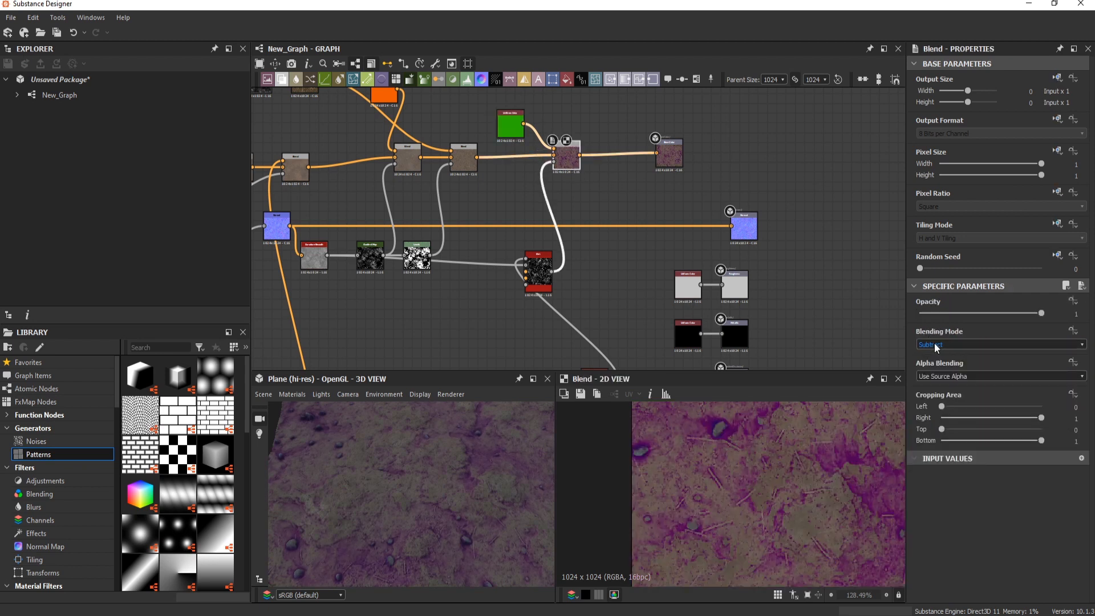
scroll(936, 348, down, 1)
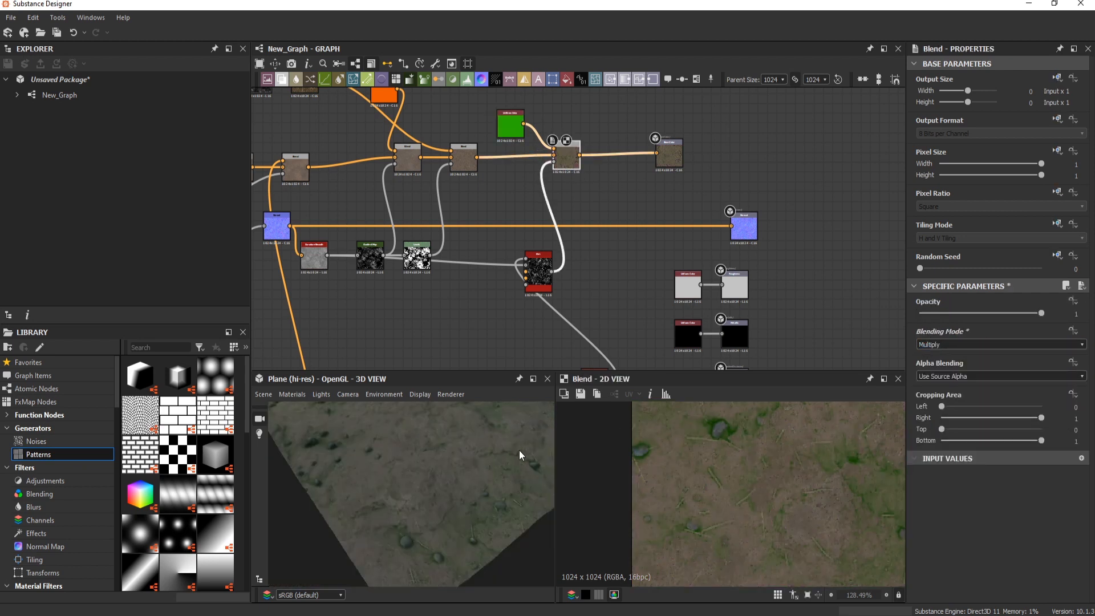
Step: Recolor the dirt's Uniform Color to orange and lower its Blend's opacity to about 0.21
click(516, 136)
click(936, 348)
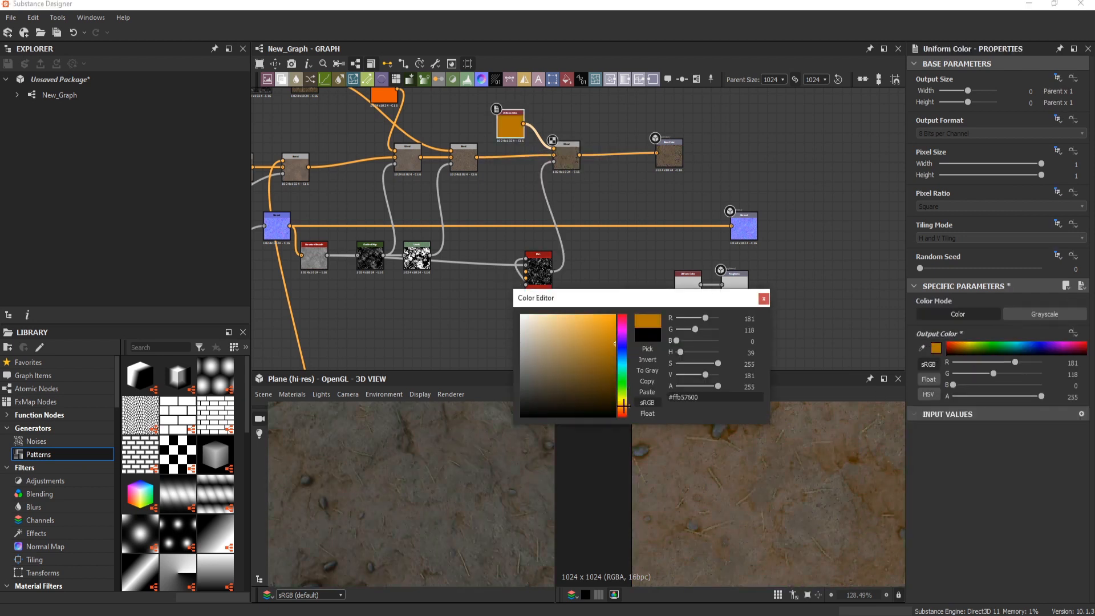
key(Escape)
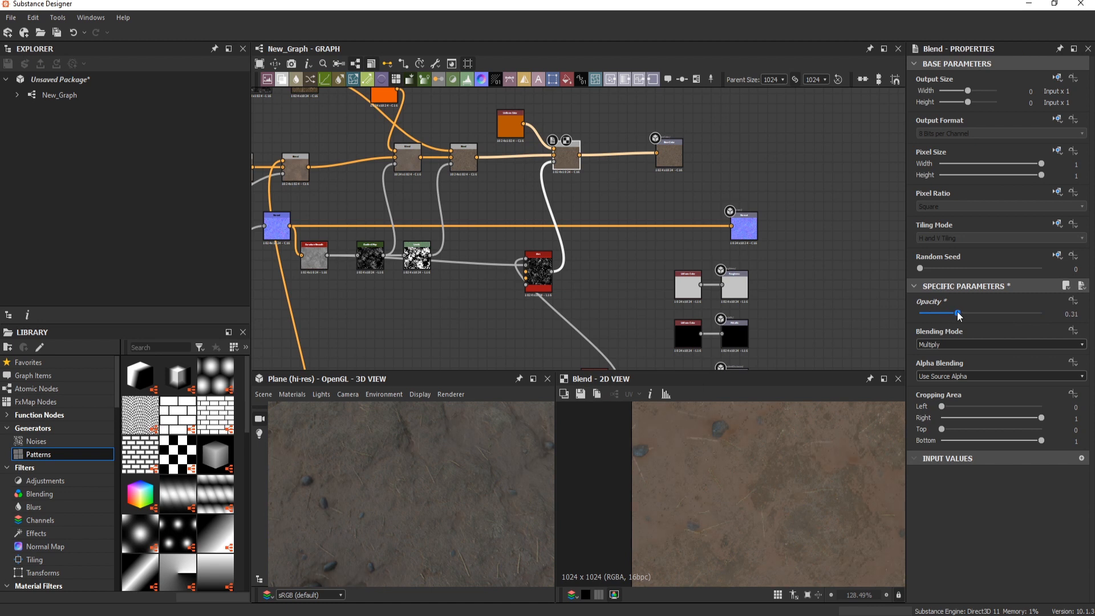
Step: Darken the dirt's Uniform Color to a very dark brown
click(511, 125)
click(936, 348)
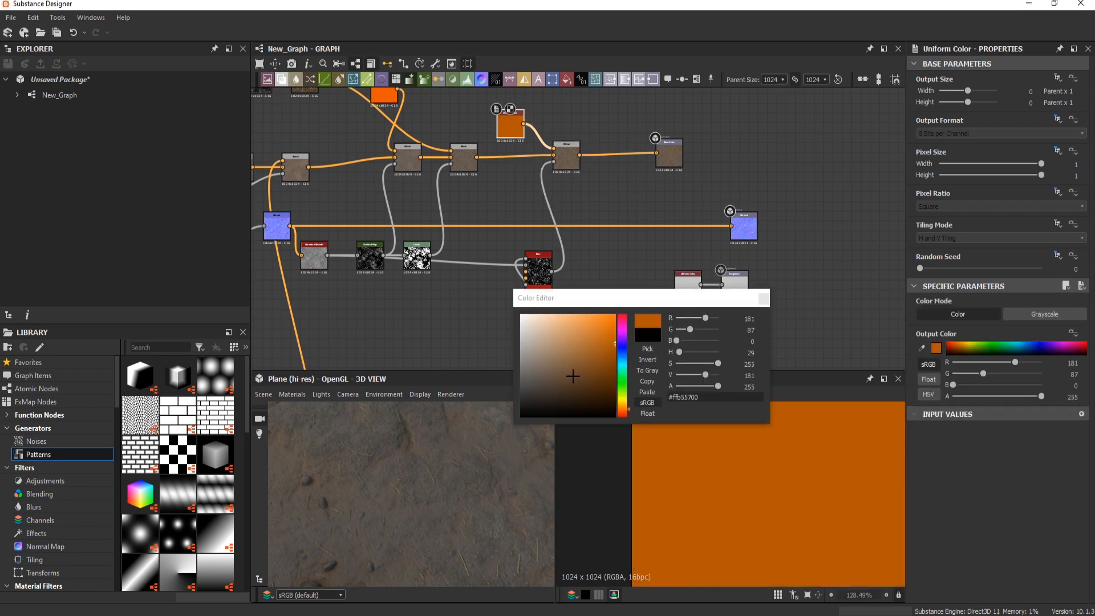
drag(610, 333, 616, 365)
click(568, 160)
click(511, 125)
click(936, 348)
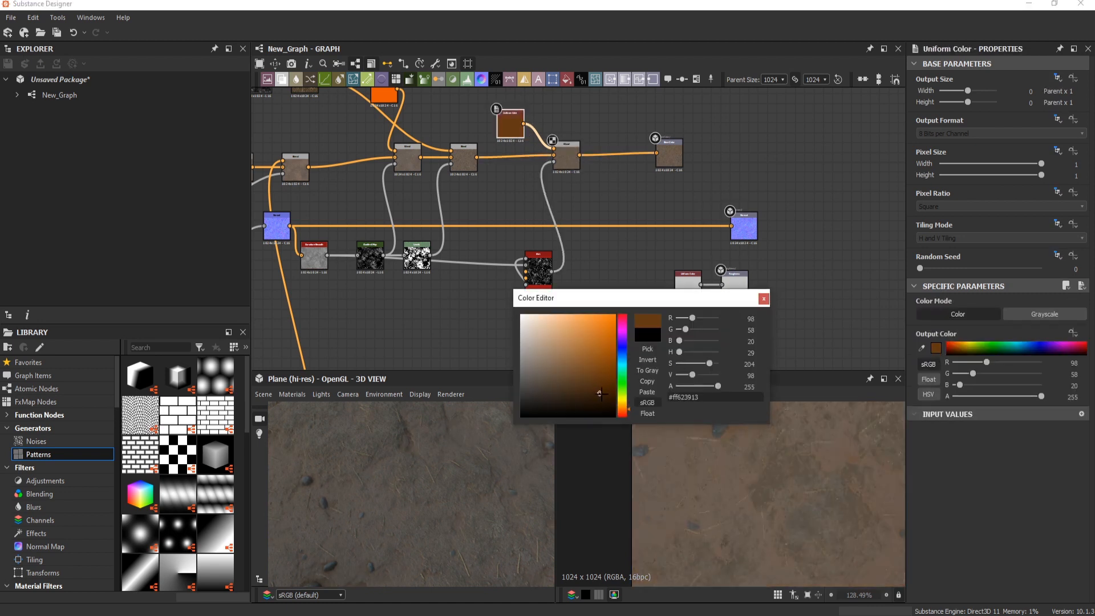
click(764, 299)
Step: Set the Dirt generator's level to 0.64 and its contrast to 0.47
click(538, 271)
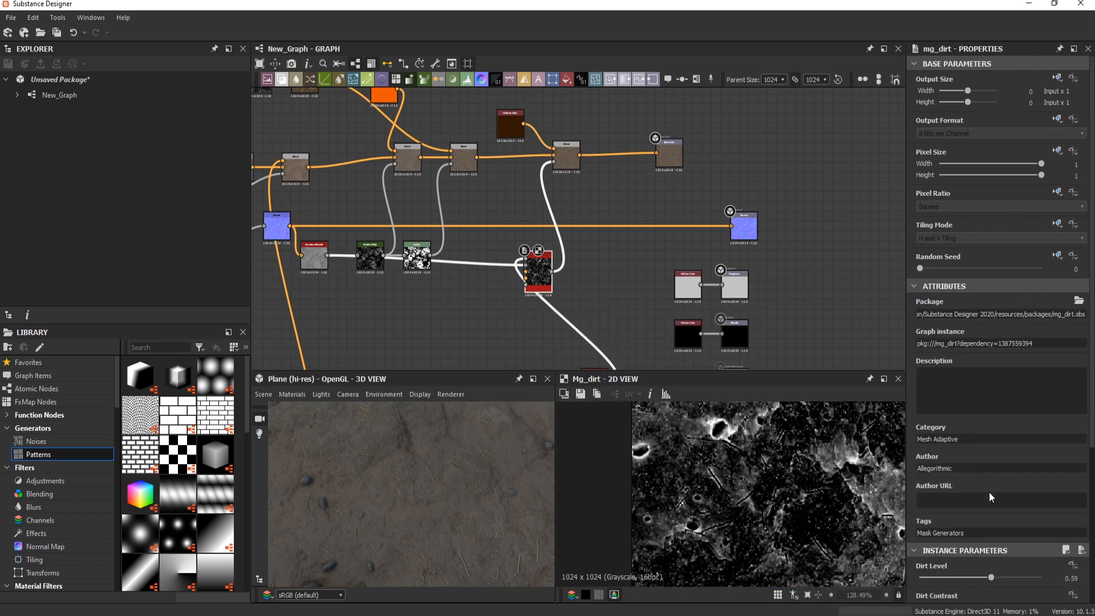
scroll(989, 492, down, 1)
drag(982, 569, 997, 542)
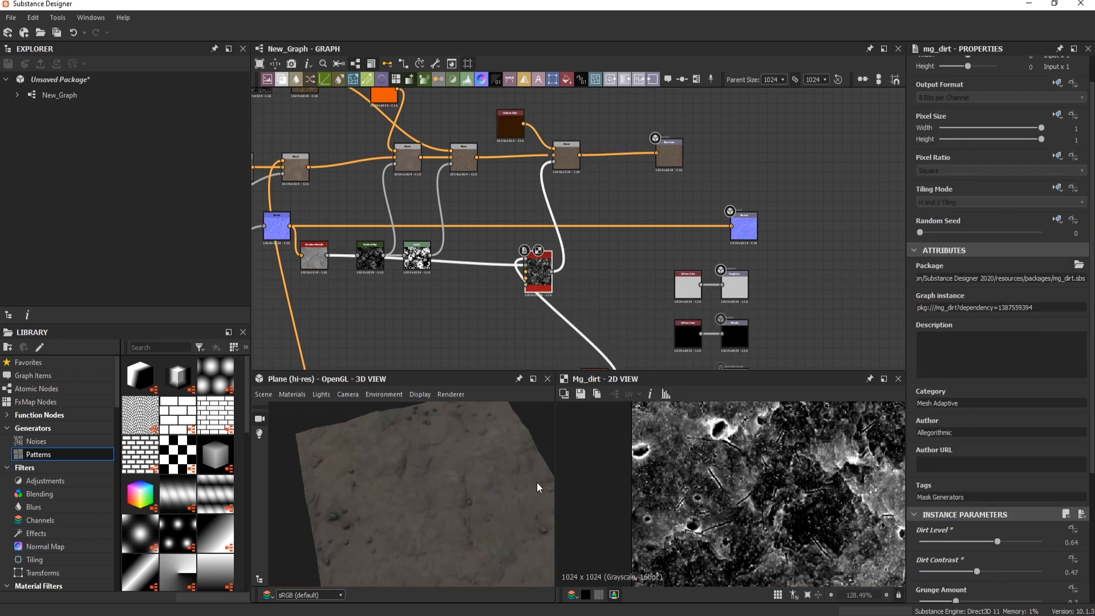
drag(536, 482, 361, 458)
Step: Add a Levels node fed by the Curvature Smooth output and invert it
middle_drag(613, 263, 702, 222)
scroll(547, 256, up, 4)
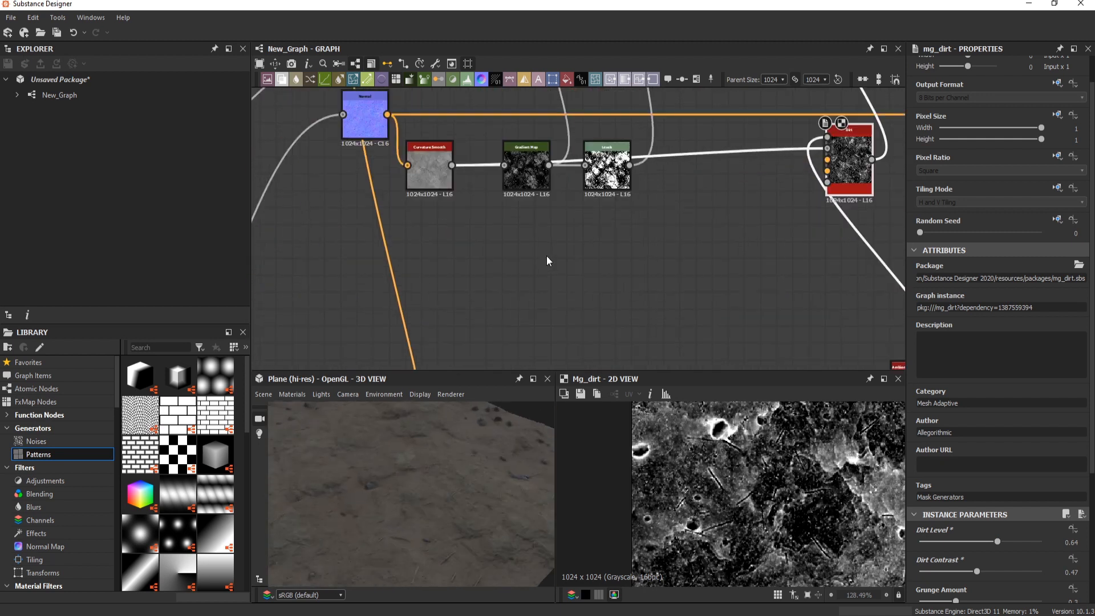
key(space)
click(635, 269)
drag(585, 266, 452, 166)
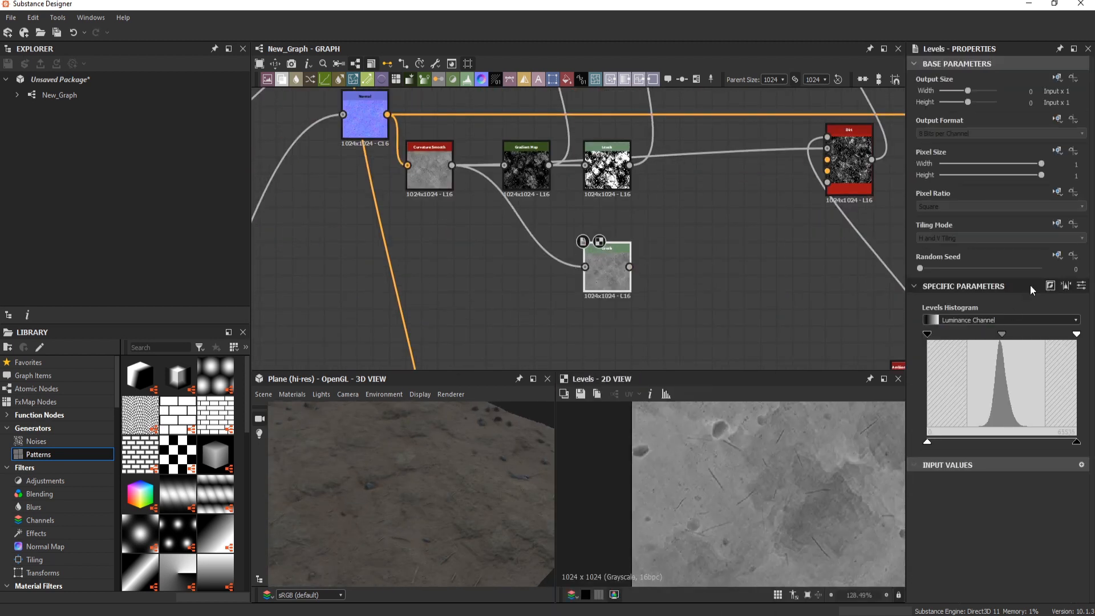
Step: Add a Blend after the inverted Levels with the existing noise map as foreground and set it to Multiply
key(space)
click(547, 276)
scroll(616, 252, down, 3)
middle_drag(566, 297, 338, 294)
scroll(609, 246, down, 2)
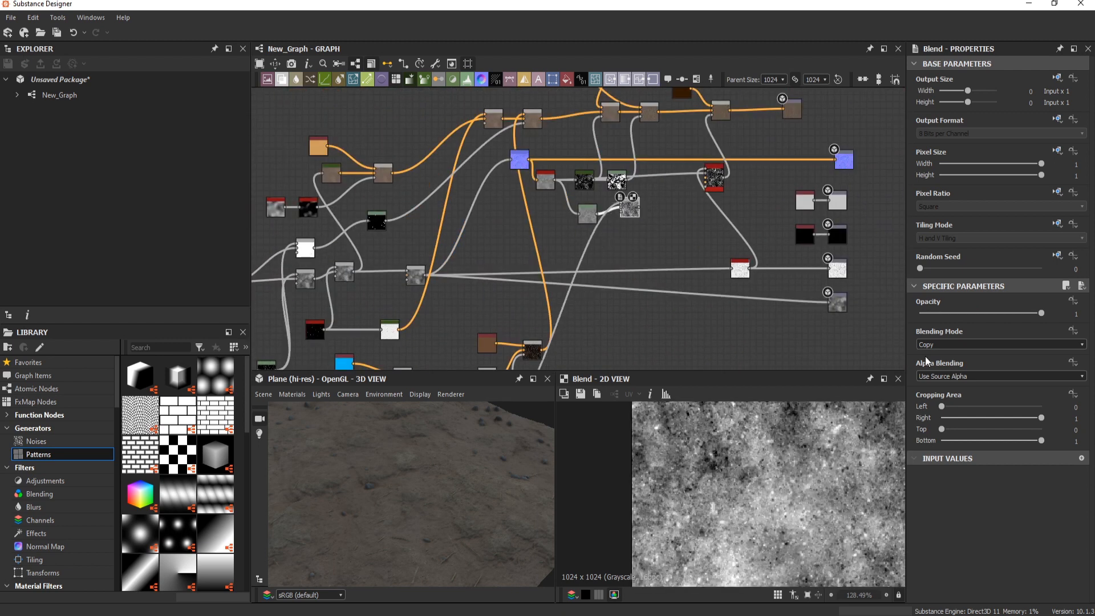
scroll(628, 206, up, 2)
Step: Chain a second Blend with the black and white Levels mask as foreground, Add (Linear Dodge) at opacity 0.24, and feed it into the Roughness output
right_click(628, 227)
click(649, 258)
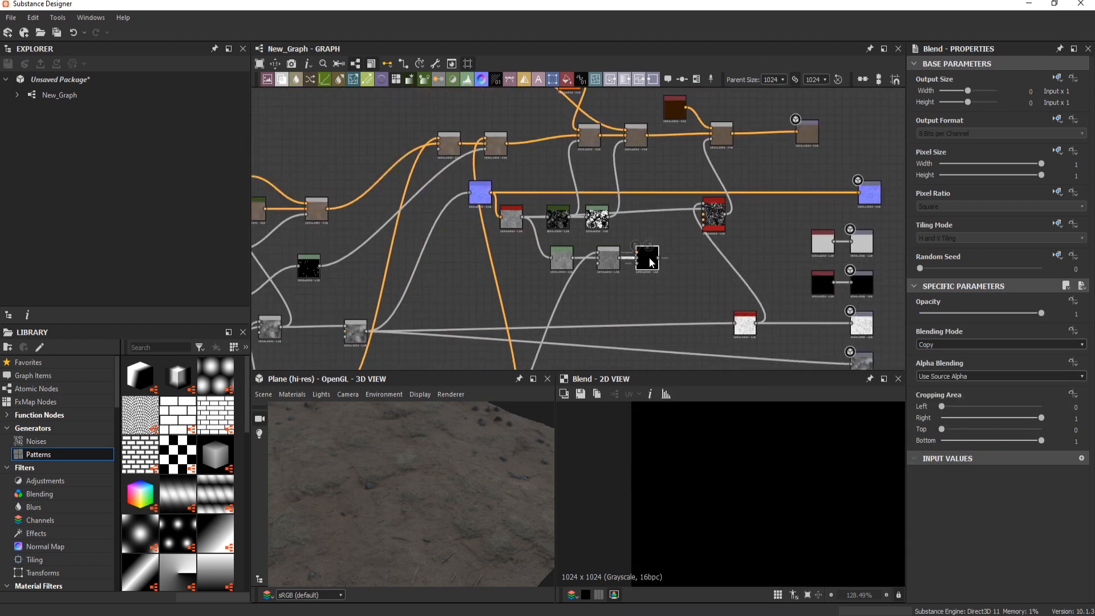
scroll(649, 258, up, 2)
click(931, 345)
click(931, 365)
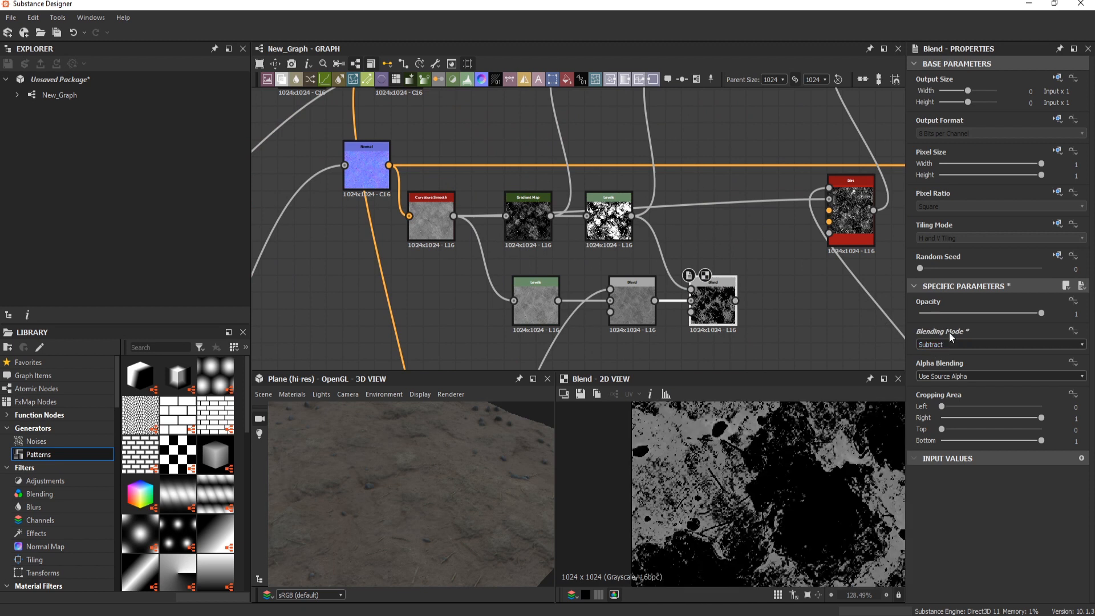
scroll(949, 342, up, 1)
drag(971, 314, 950, 313)
middle_drag(801, 306, 526, 197)
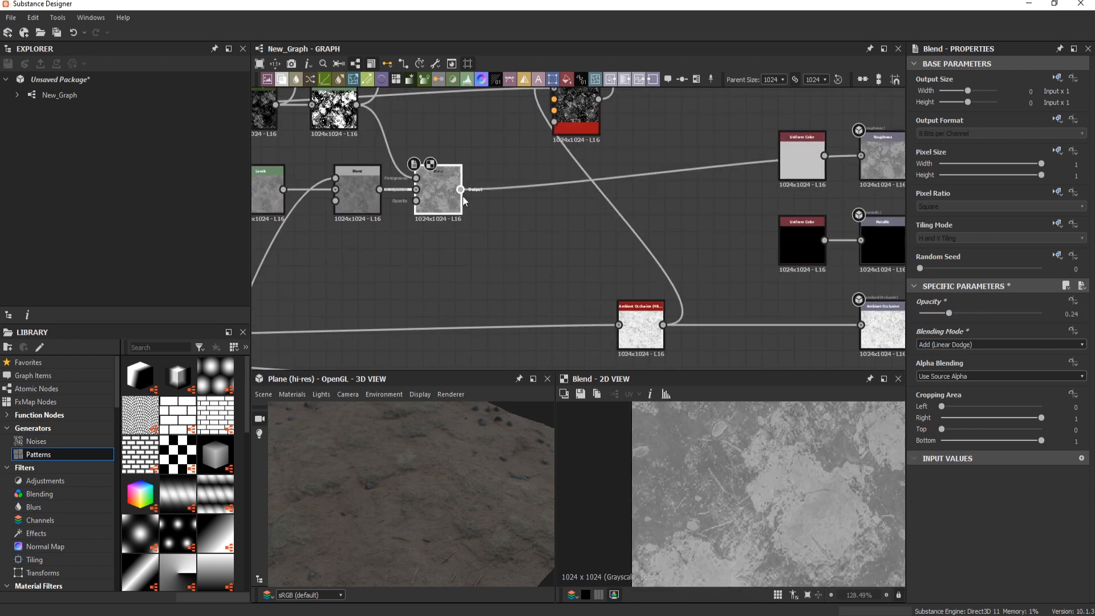
Step: Insert a Histogram Scan between the two roughness Blends and set its position to 0.27
key(space)
text(histogram)
click(463, 237)
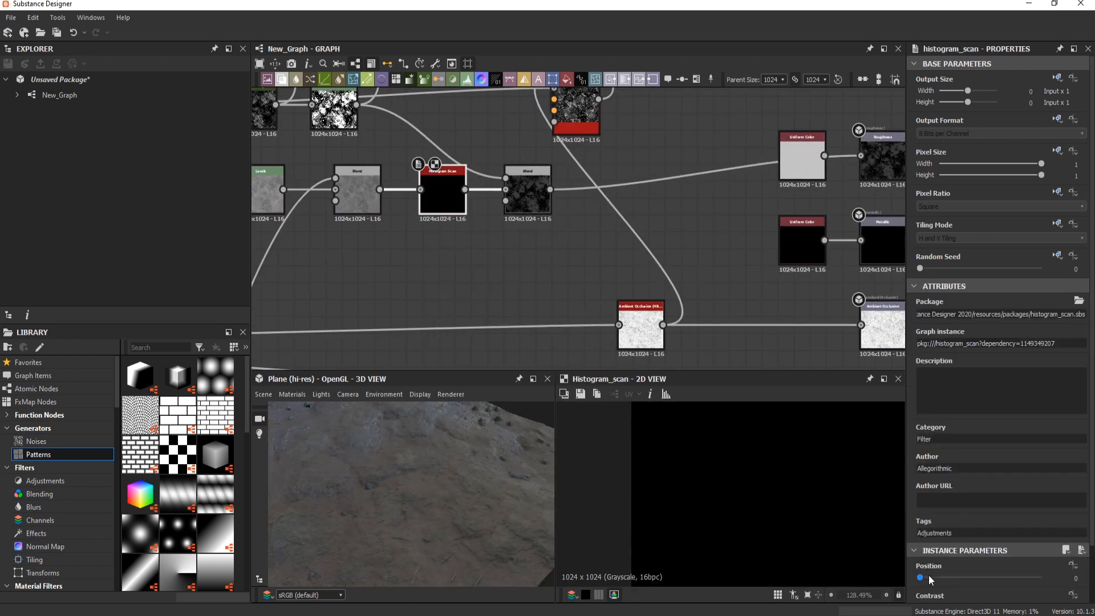
drag(929, 576, 960, 584)
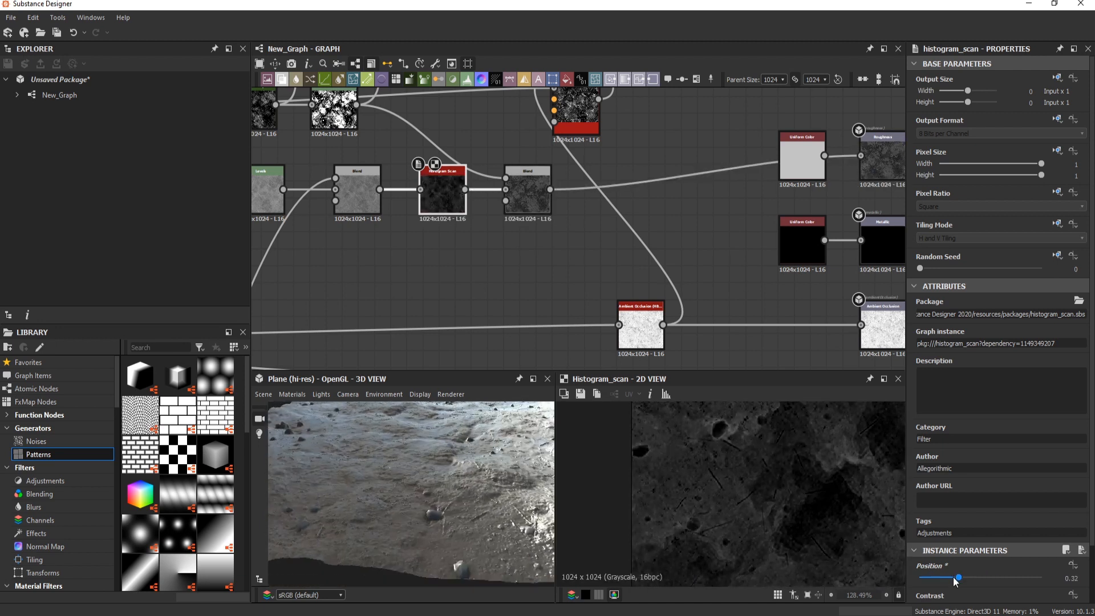
Step: Raise the opacity of the Blend after the Histogram Scan and set the scan's position to 0.51
click(528, 189)
drag(949, 313, 999, 316)
drag(443, 191, 448, 191)
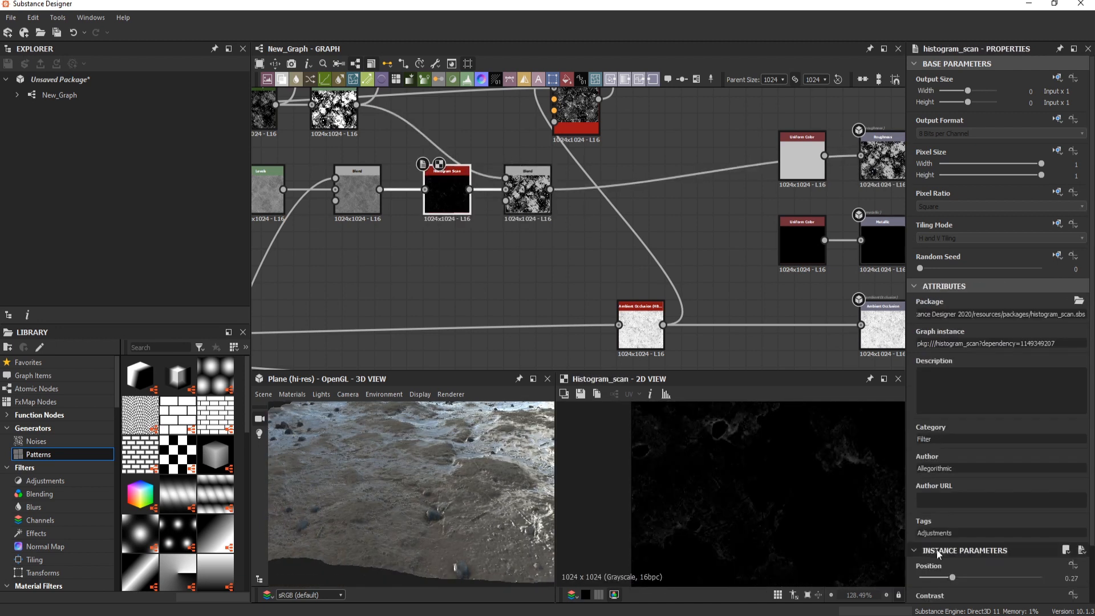
drag(962, 578, 973, 578)
drag(433, 485, 393, 418)
mouse_move(978, 578)
mouse_down()
mouse_move(1016, 578)
mouse_move(981, 578)
mouse_up()
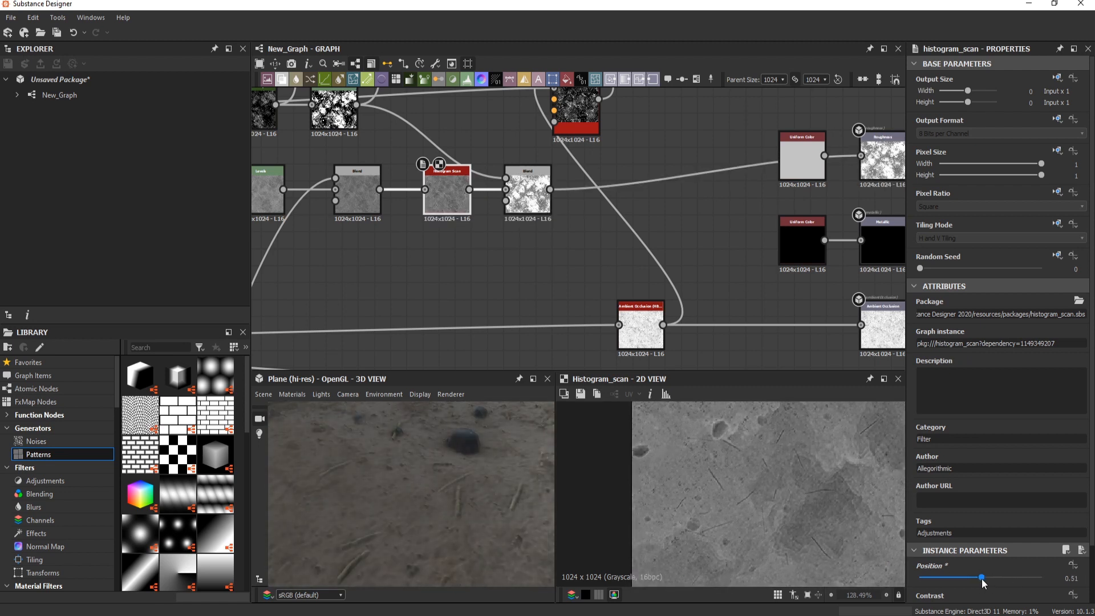
Step: Lower the opacity of the Blend after the Histogram Scan to 0.31 and move the disconnected light gray Uniform Color aside
click(528, 189)
drag(998, 313, 957, 313)
drag(444, 478, 314, 495)
middle_drag(818, 240, 758, 256)
drag(736, 169, 752, 135)
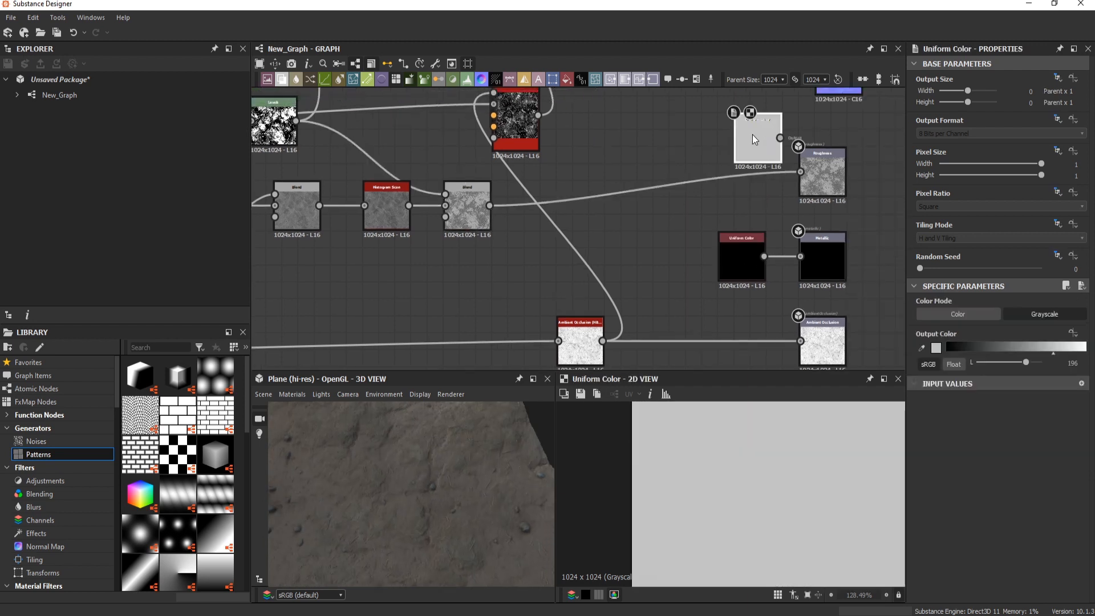
Step: Insert a Blend before the Roughness output with the Scratches Generator as foreground and set its mode to Add (Linear Dodge)
click(564, 203)
key(space)
click(588, 235)
scroll(595, 200, down, 5)
middle_drag(568, 365, 619, 272)
scroll(526, 208, up, 5)
click(963, 345)
click(963, 354)
drag(484, 497, 474, 429)
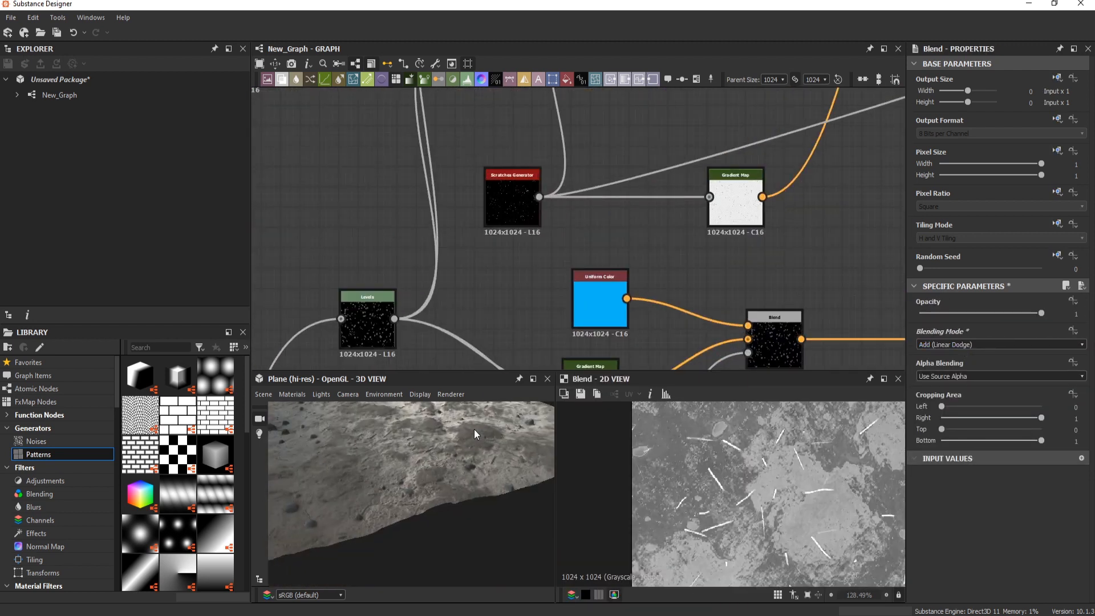
Step: Set the opacity of the Multiply Blend between the inverted Levels and the Histogram Scan to 0.11
scroll(480, 308, down, 5)
middle_drag(564, 188, 525, 237)
middle_drag(840, 149, 611, 220)
scroll(611, 220, up, 4)
scroll(611, 220, up, 4)
click(525, 240)
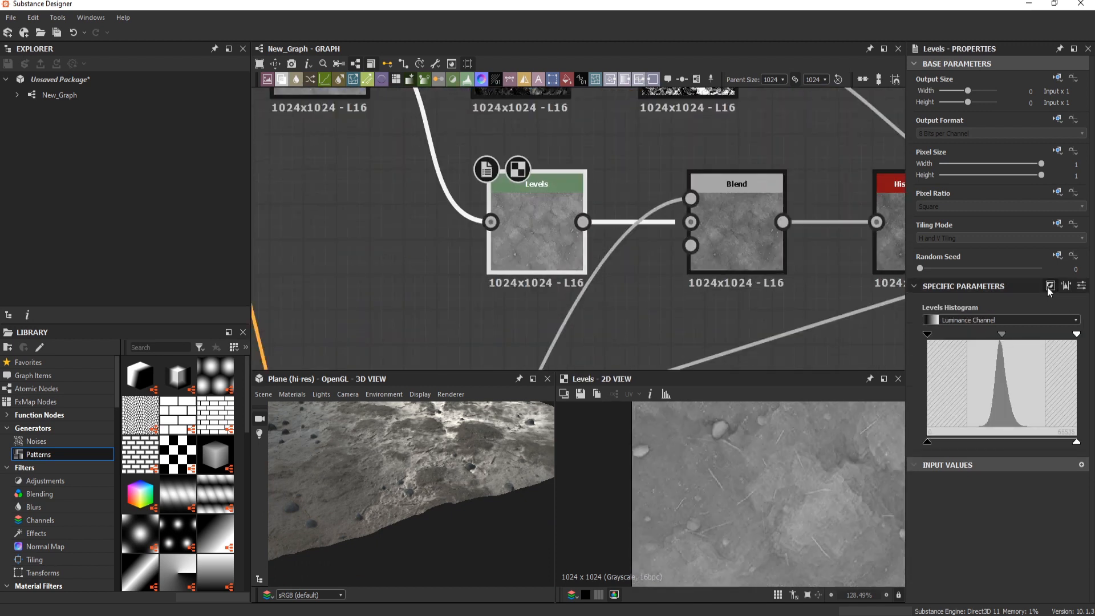
middle_drag(716, 235, 594, 235)
click(593, 236)
mouse_move(949, 313)
mouse_down()
mouse_move(980, 306)
mouse_move(933, 307)
mouse_up()
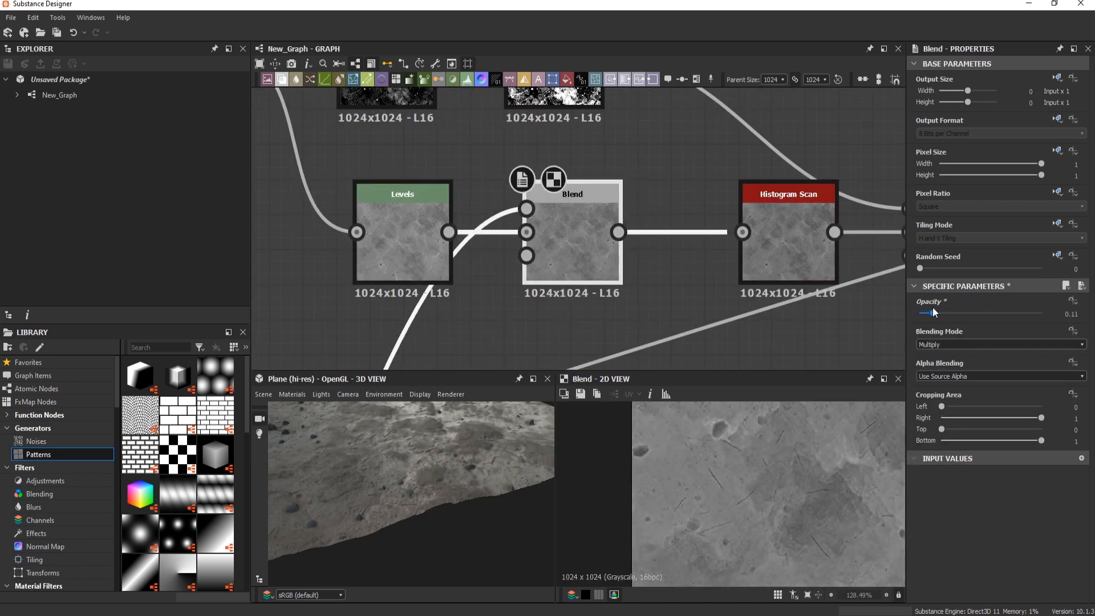
Step: Examine the base color map and the material on the plane from several angles and lighting directions
drag(411, 479, 385, 501)
scroll(417, 499, up, 3)
scroll(571, 229, down, 4)
middle_drag(799, 165, 628, 215)
scroll(630, 215, up, 2)
drag(619, 172, 712, 182)
double_click(712, 182)
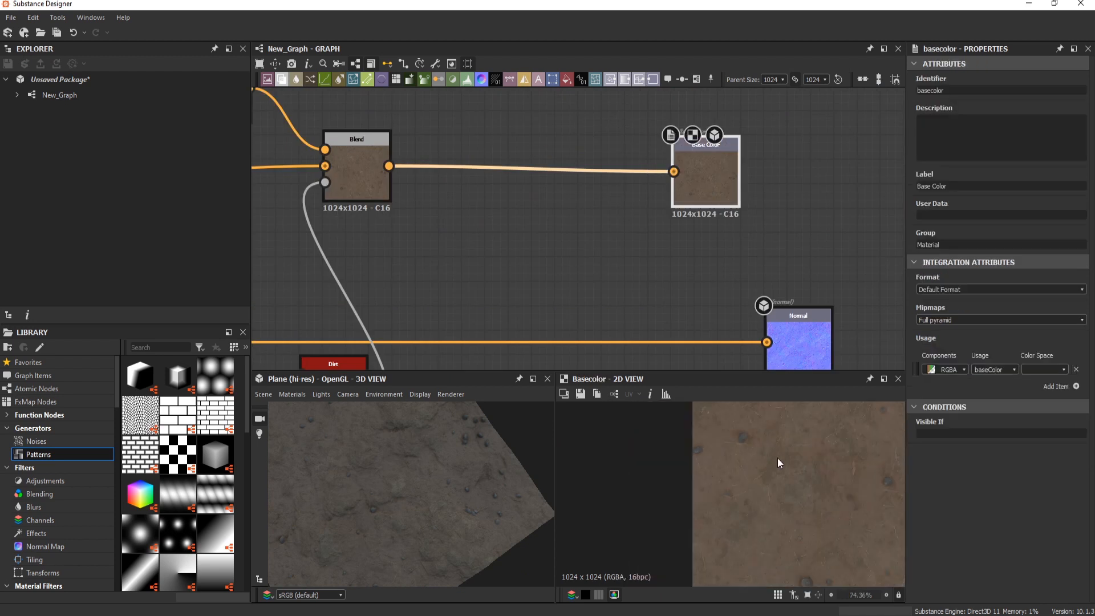
scroll(516, 413, down, 5)
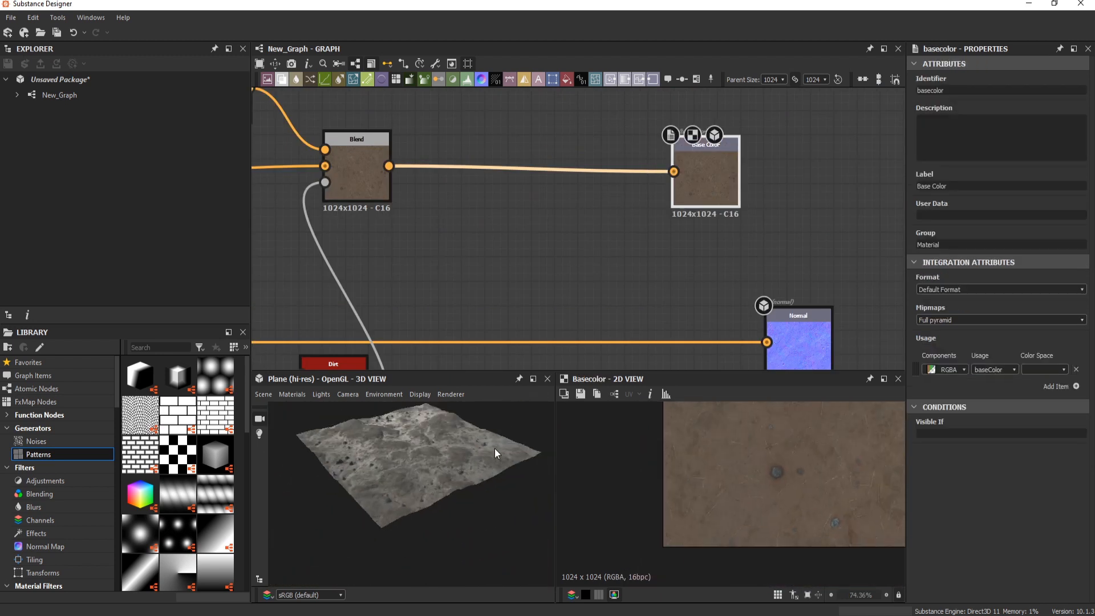
ctrl+shift+right_drag(462, 470, 505, 475)
scroll(415, 492, up, 5)
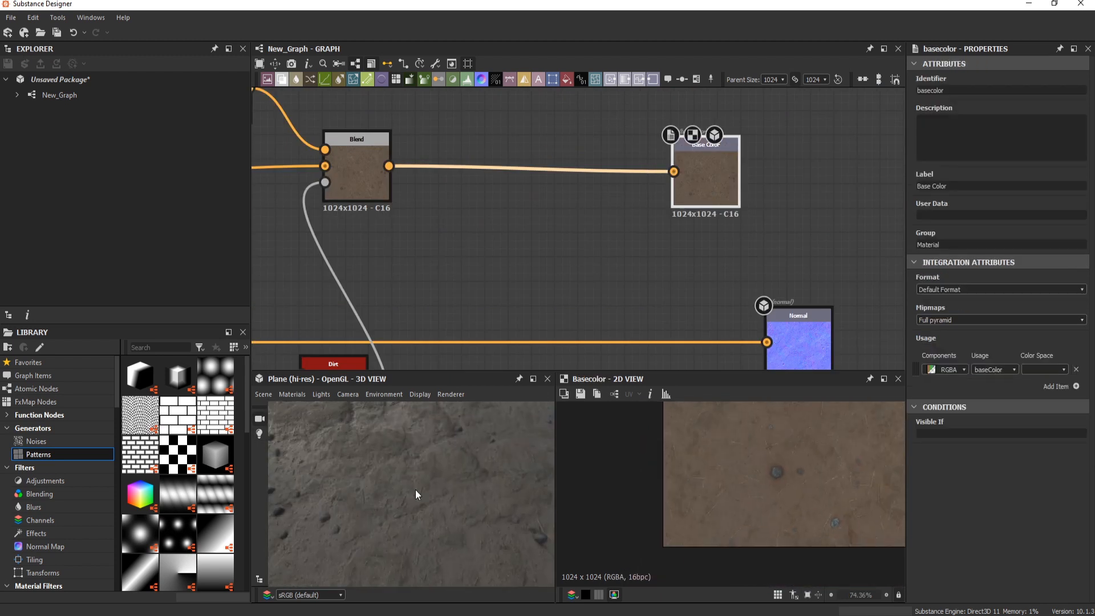
drag(416, 492, 399, 474)
Step: Try the Subtract mode on the Blend after the Histogram Scan and restore it to Add (Linear Dodge)
middle_drag(462, 365, 483, 117)
double_click(540, 225)
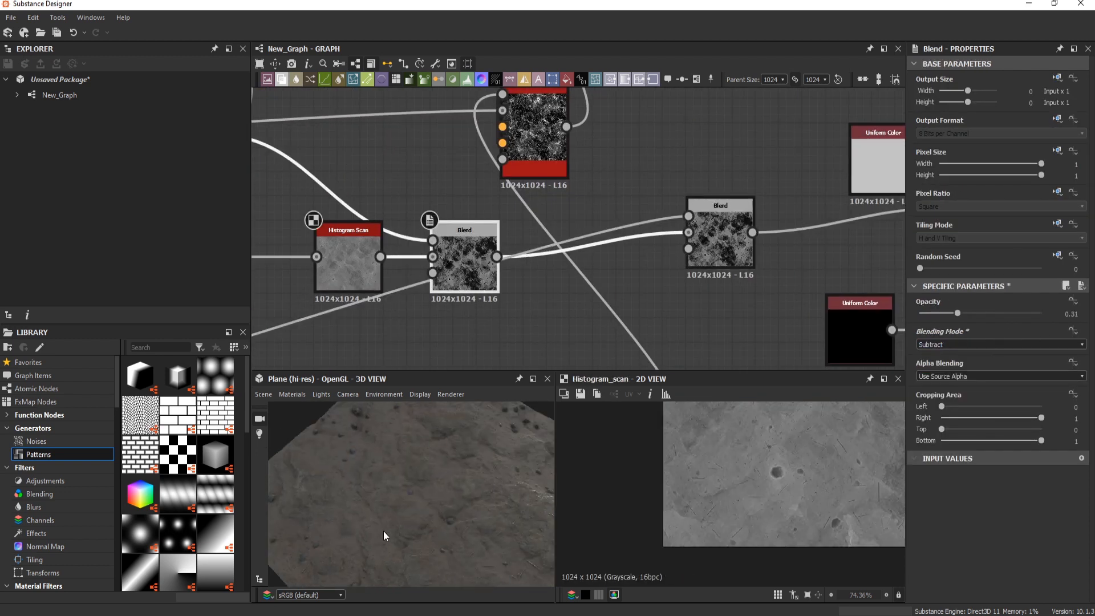
drag(384, 531, 391, 482)
drag(463, 485, 536, 450)
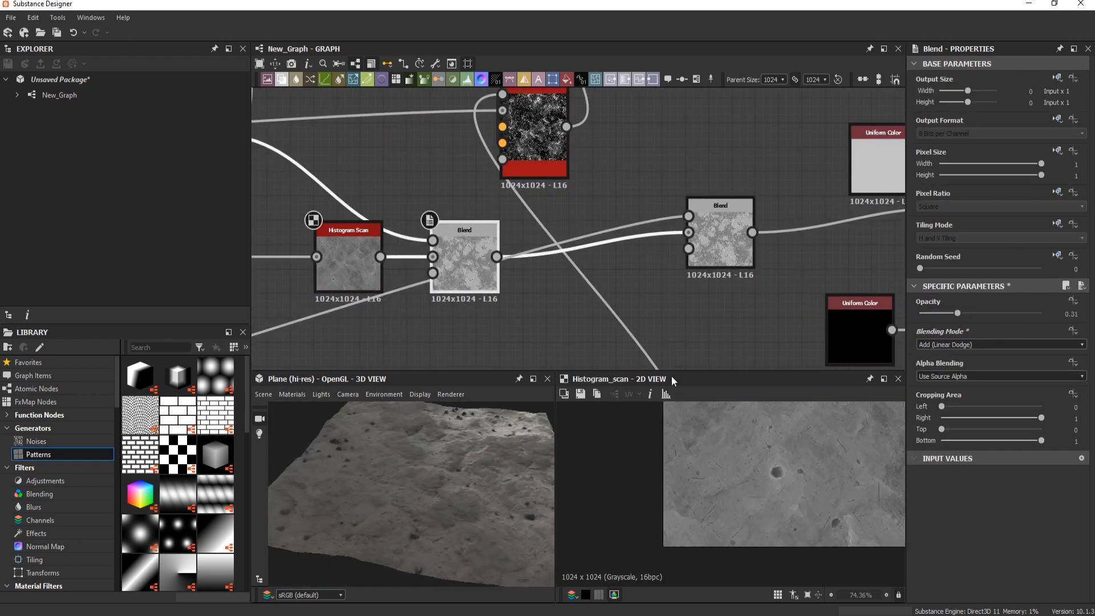
Step: Examine the ambient occlusion output map and the material's surface on the plane
scroll(684, 246, down, 3)
middle_drag(781, 234, 635, 143)
scroll(685, 328, up, 2)
double_click(683, 245)
scroll(778, 469, down, 3)
drag(479, 485, 550, 513)
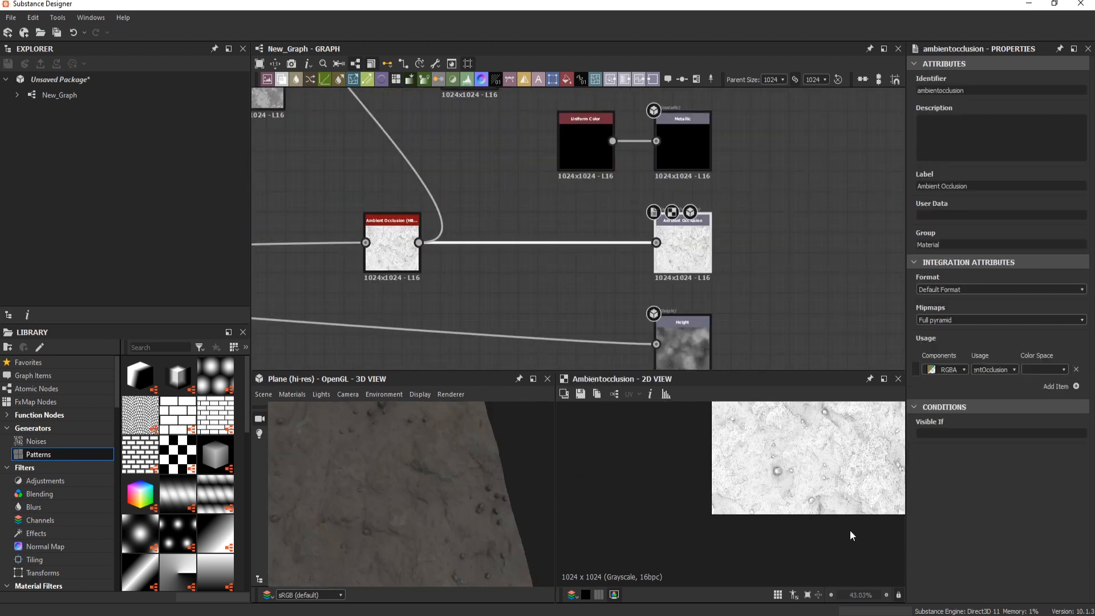